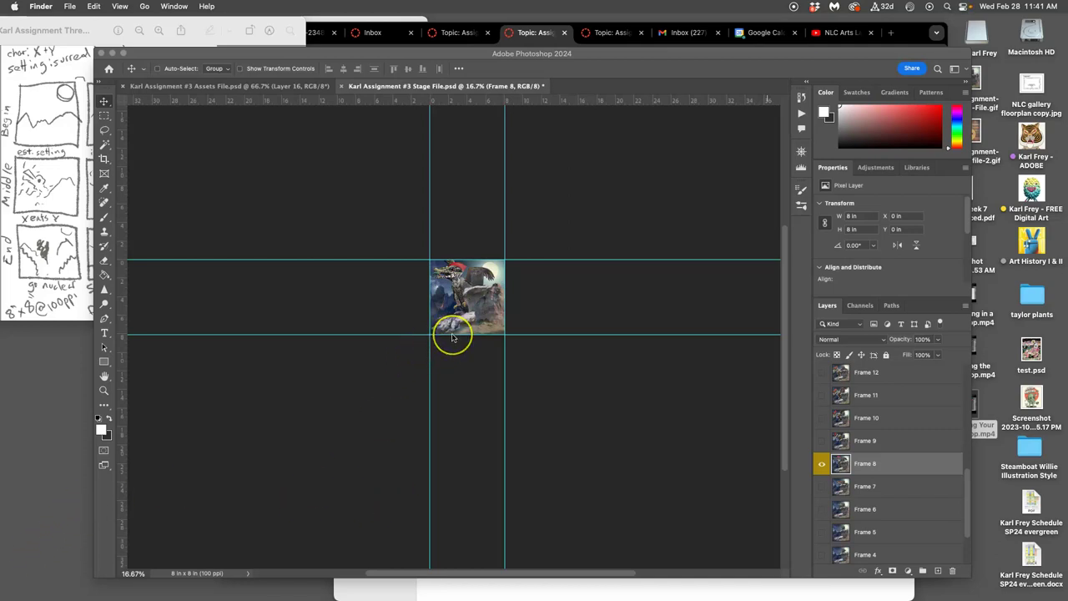
Step: Bring Photoshop forward and zoom in and out around the dragon frame on the stage canvas
click(604, 219)
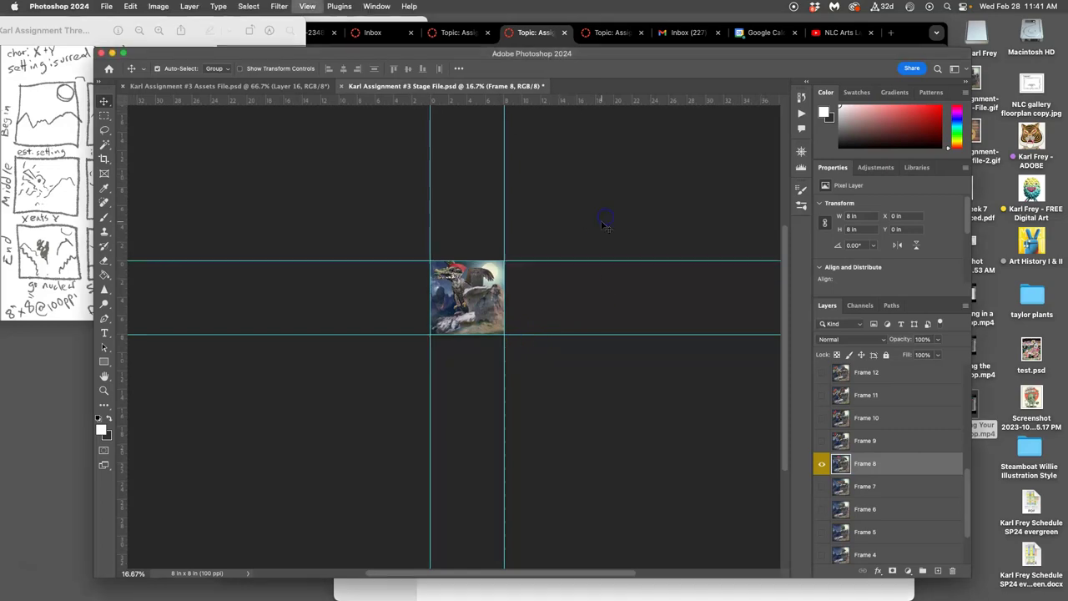
key(super+minus)
key(super+plus)
key(super+plus)
key(super+plus)
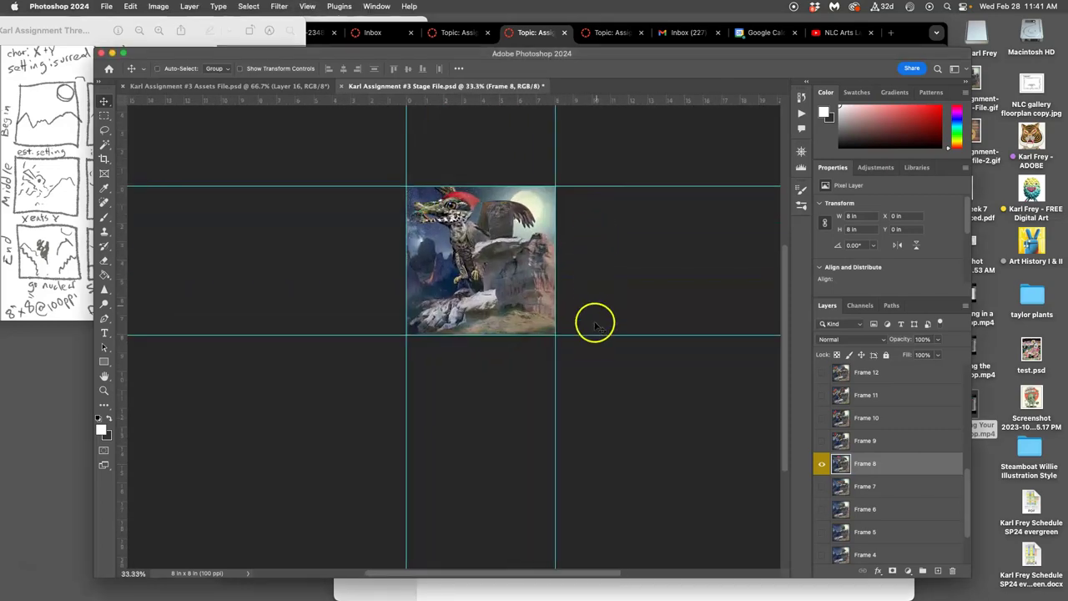
scroll(590, 338, up, 3)
scroll(590, 338, down, 3)
scroll(589, 334, up, 2)
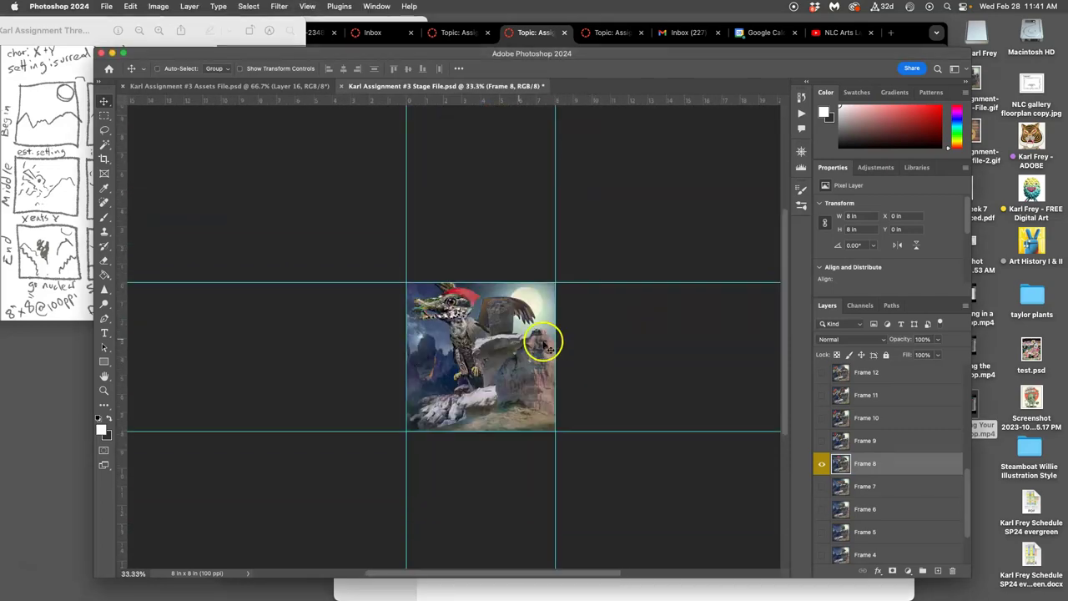
scroll(887, 468, down, 3)
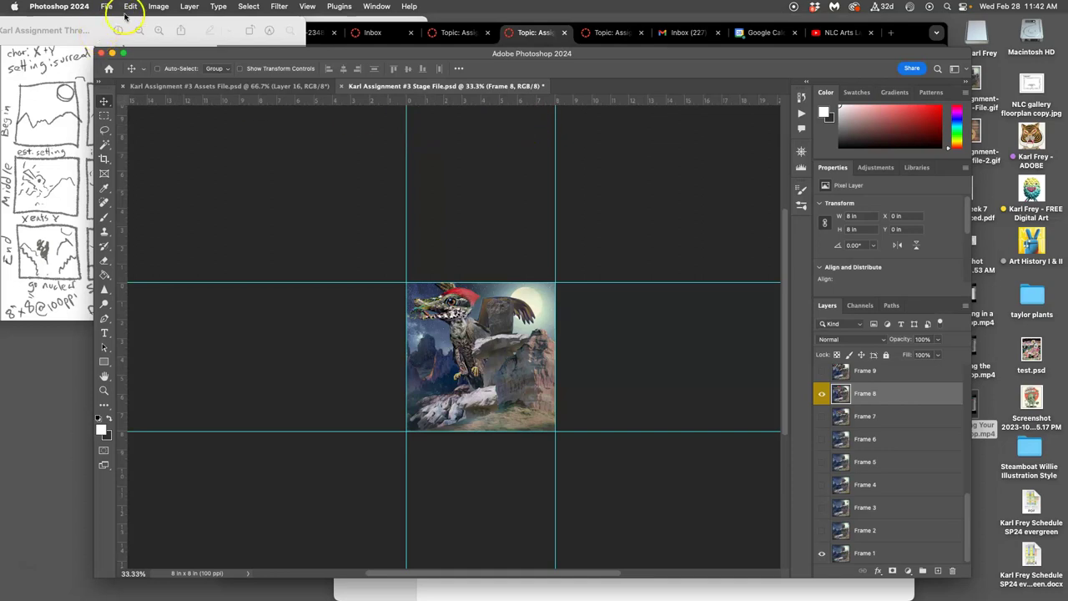
Step: Check Image Size without changing it and try dragging a horizontal guide with the Move tool
click(157, 7)
click(175, 89)
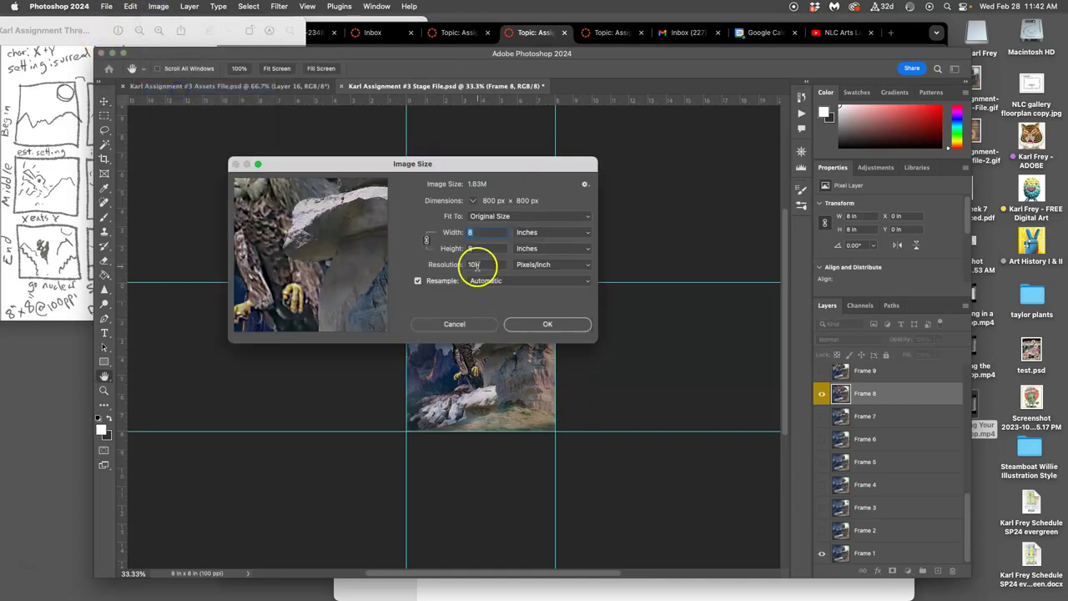
click(576, 332)
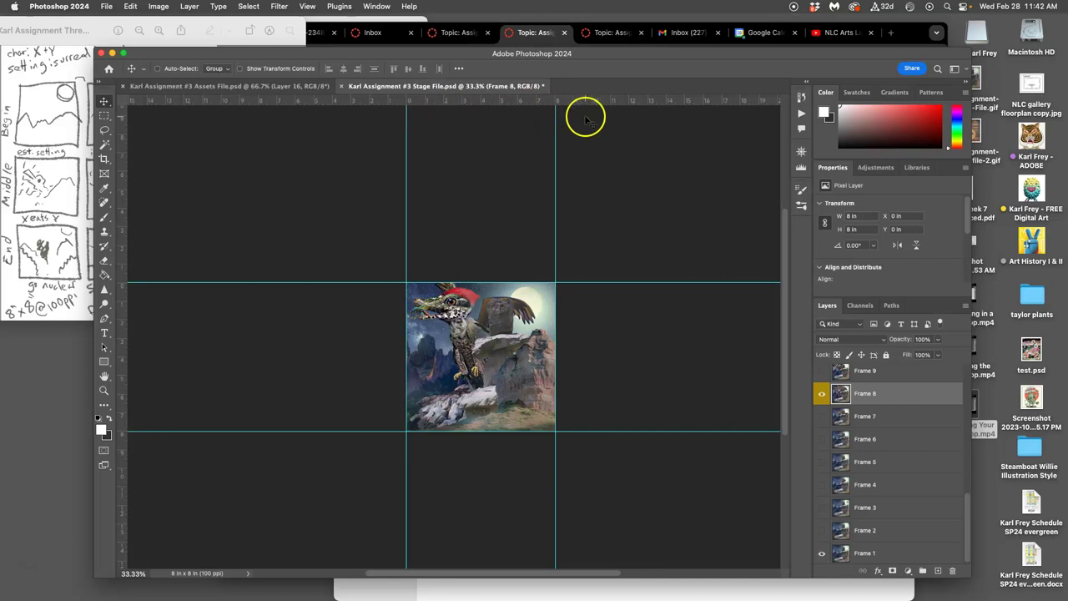
click(104, 101)
drag(465, 102, 475, 282)
scroll(899, 417, up, 5)
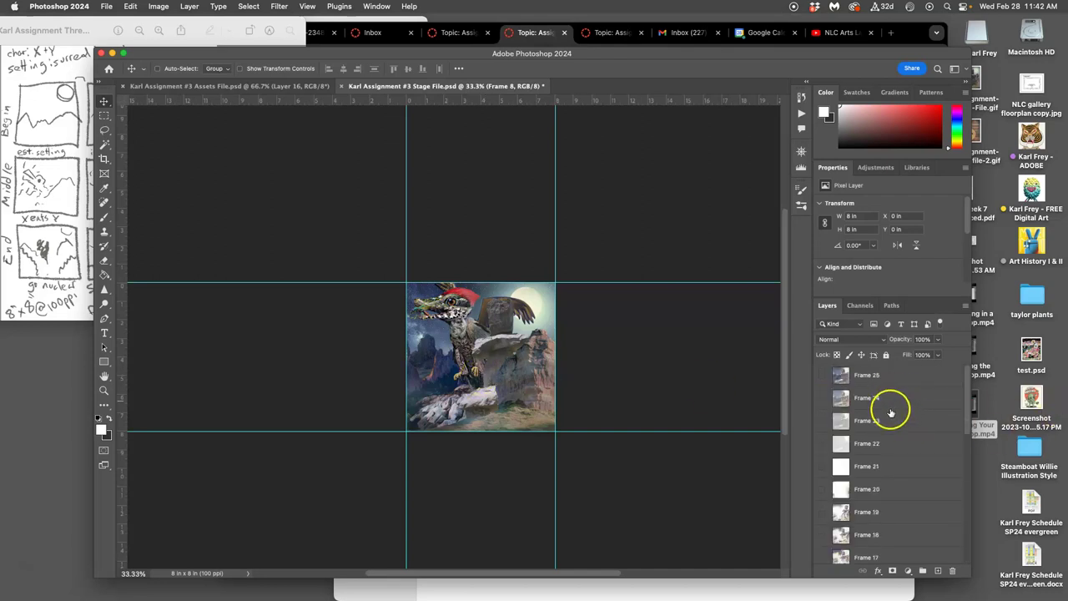
scroll(891, 412, down, 5)
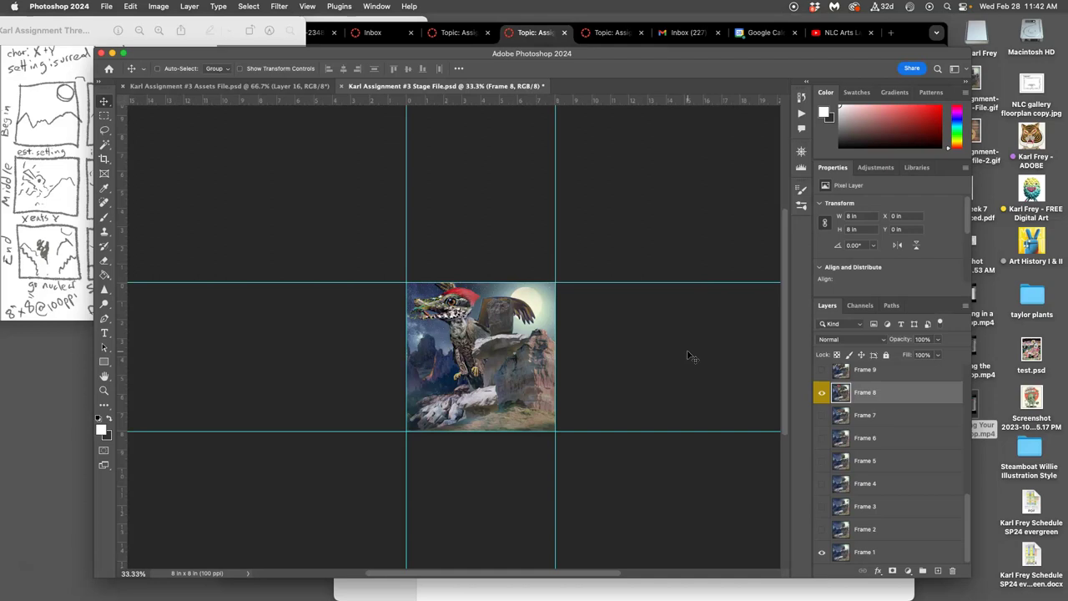
click(599, 224)
key(super+minus)
key(super+minus)
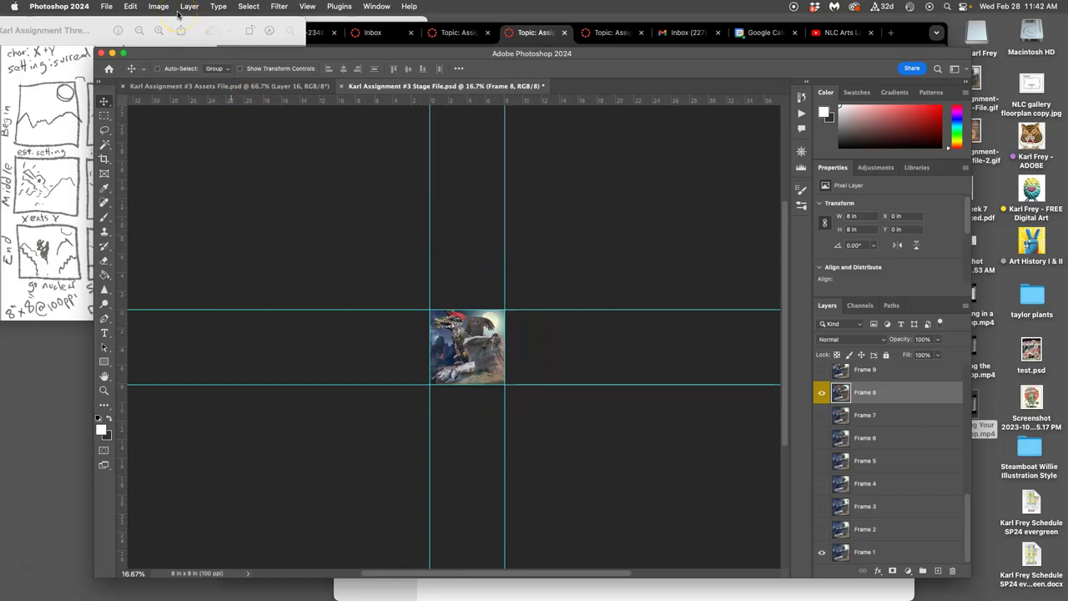
Step: Resize the canvas to 30 × 40 inches with Relative unchecked and a centre anchor
click(158, 6)
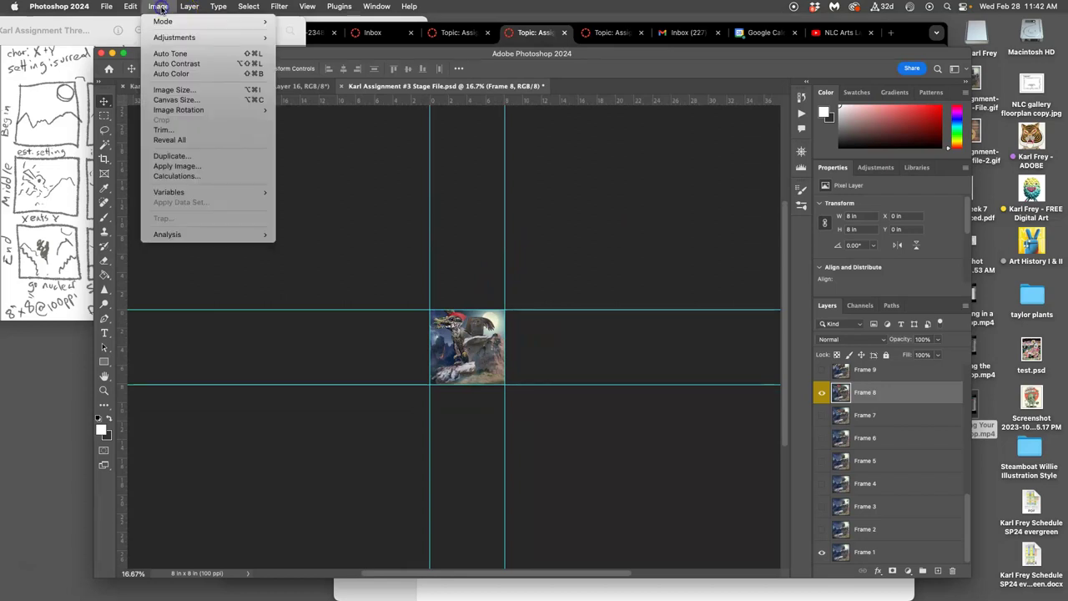
click(182, 99)
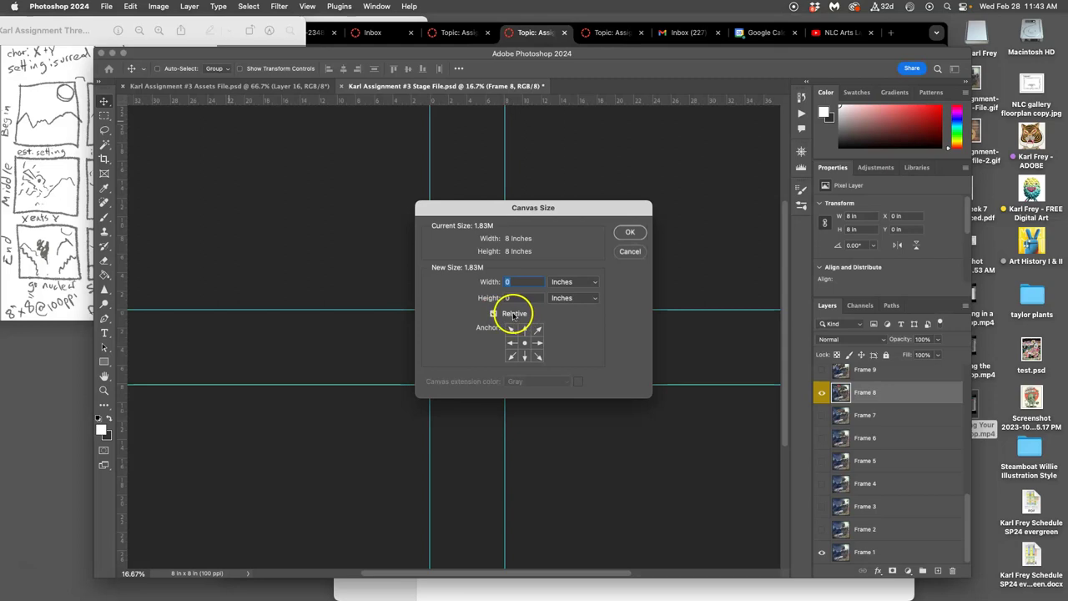
click(494, 315)
click(493, 314)
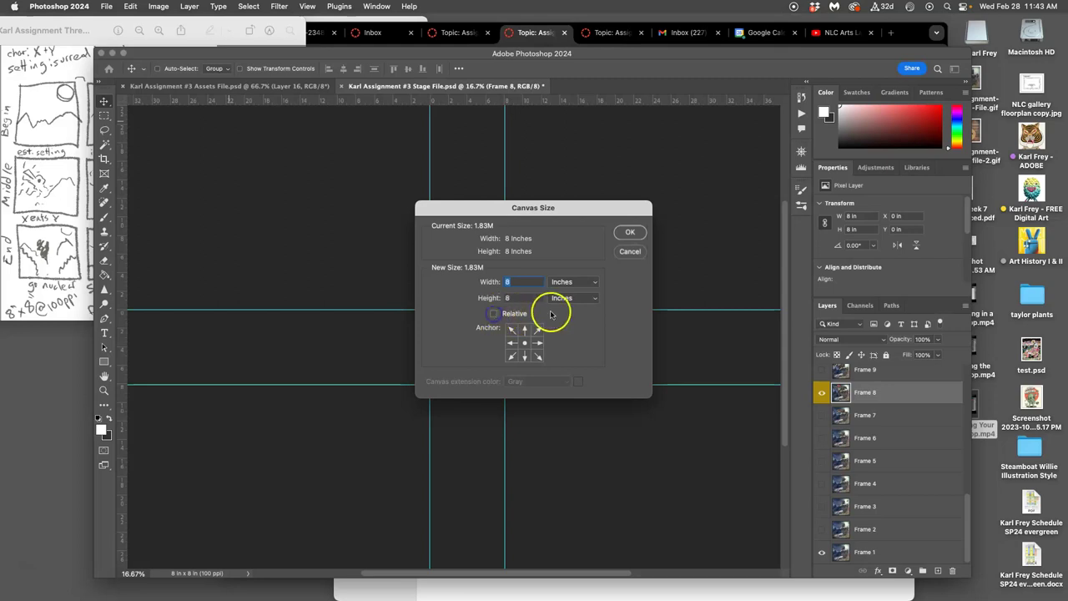
click(505, 282)
text(30)
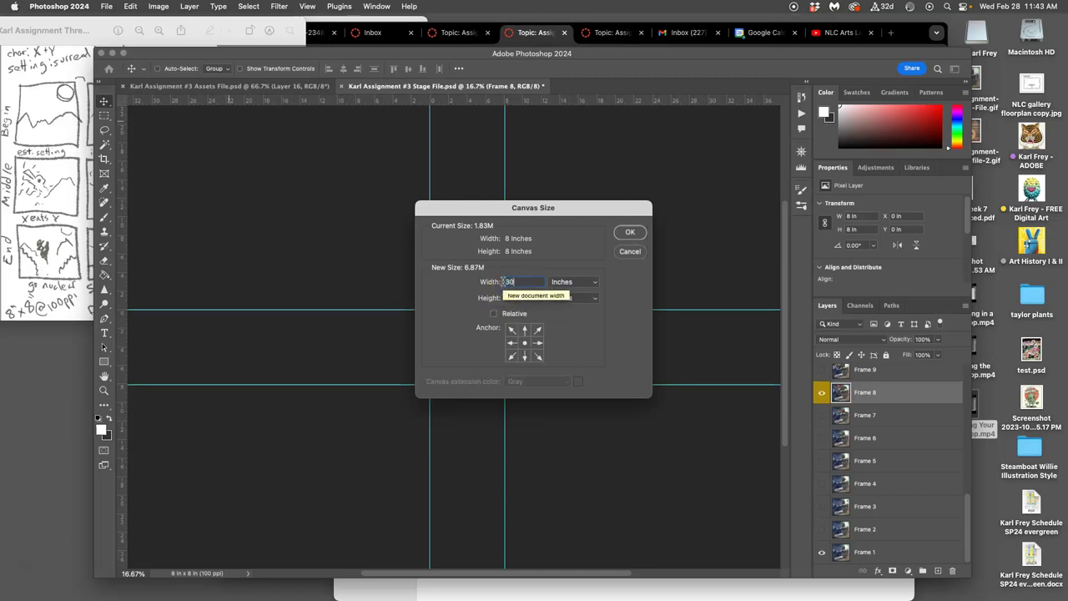
click(505, 298)
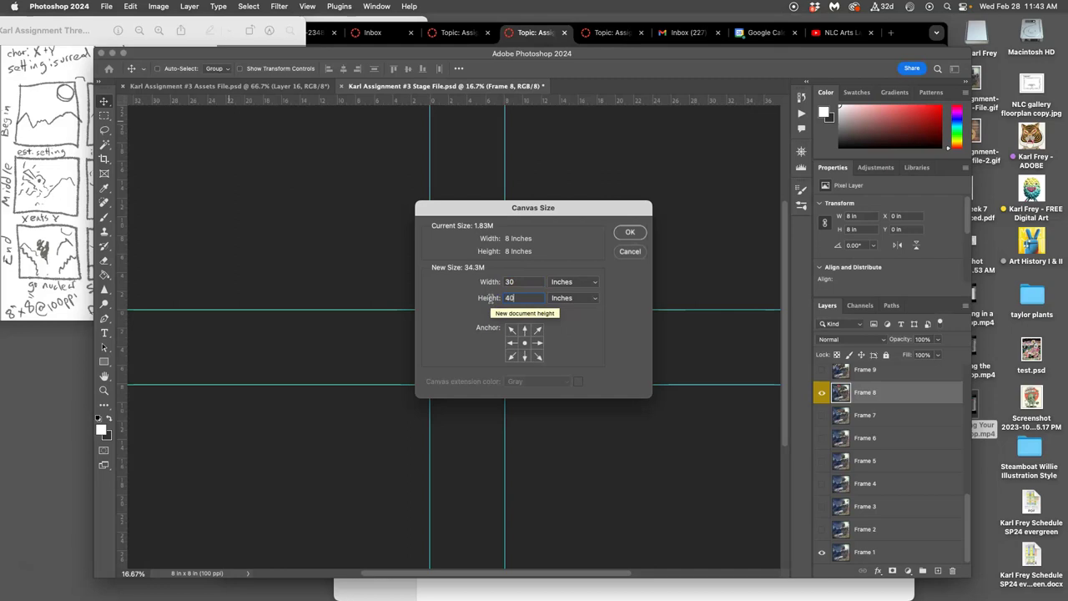
text(40)
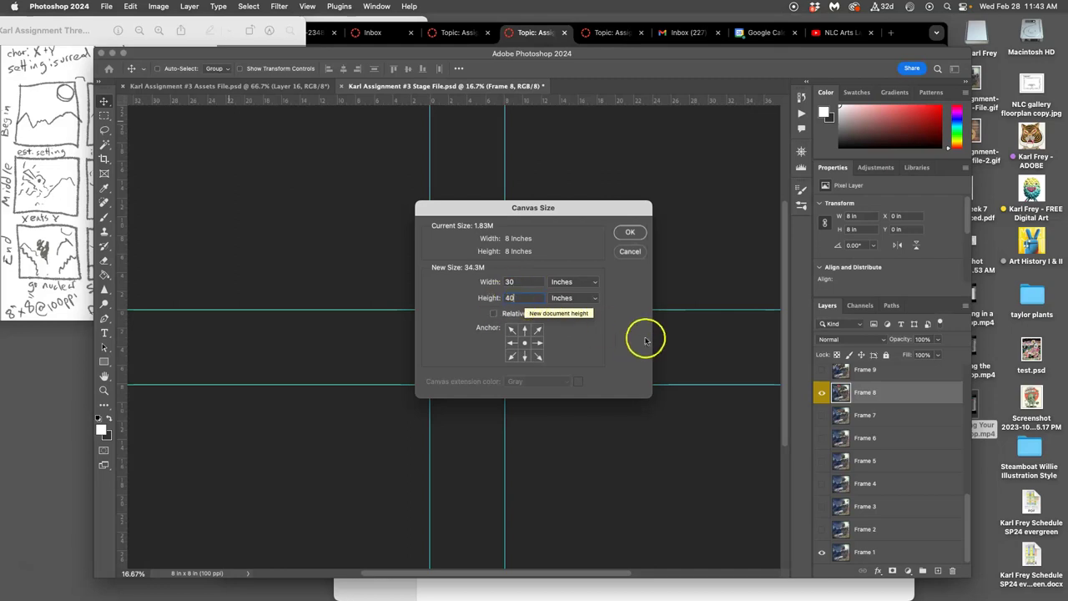
click(630, 232)
scroll(620, 252, down, 5)
scroll(620, 252, right, 5)
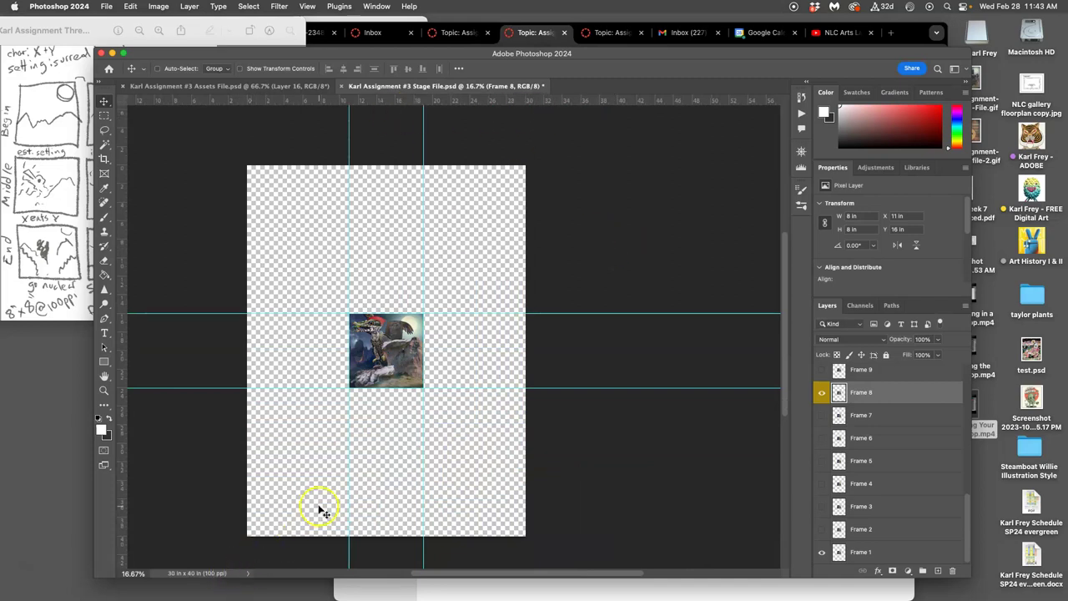
scroll(320, 509, left, 3)
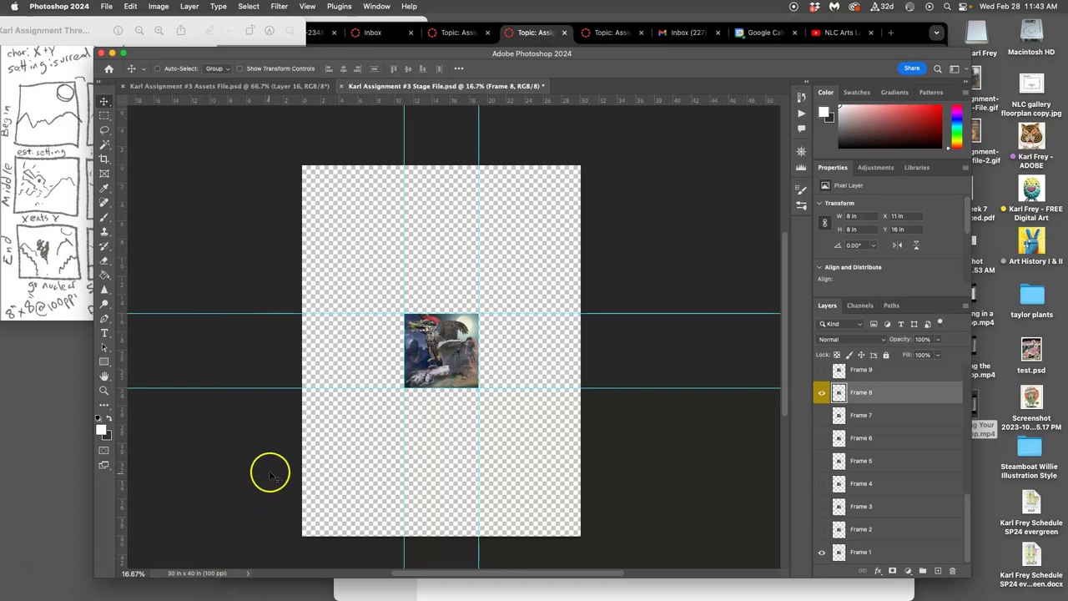
click(158, 7)
click(172, 90)
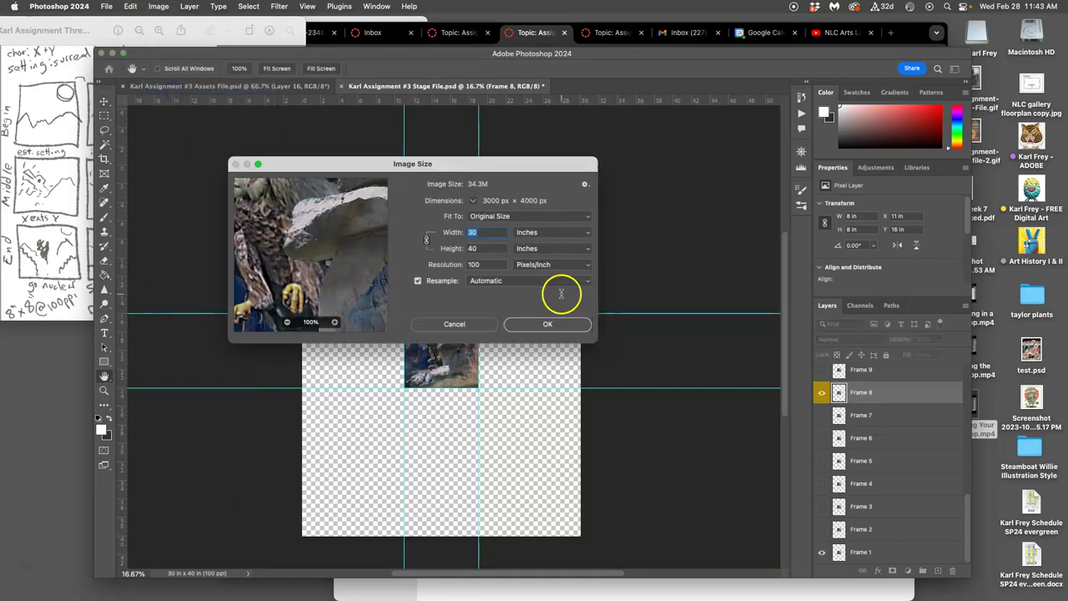
click(418, 280)
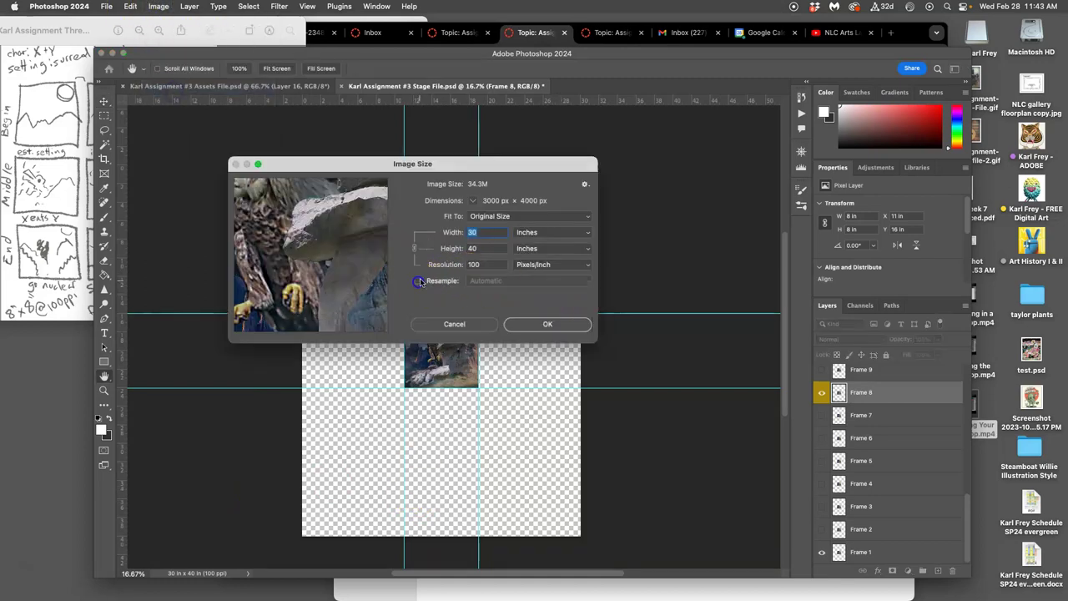
double_click(485, 265)
text(30)
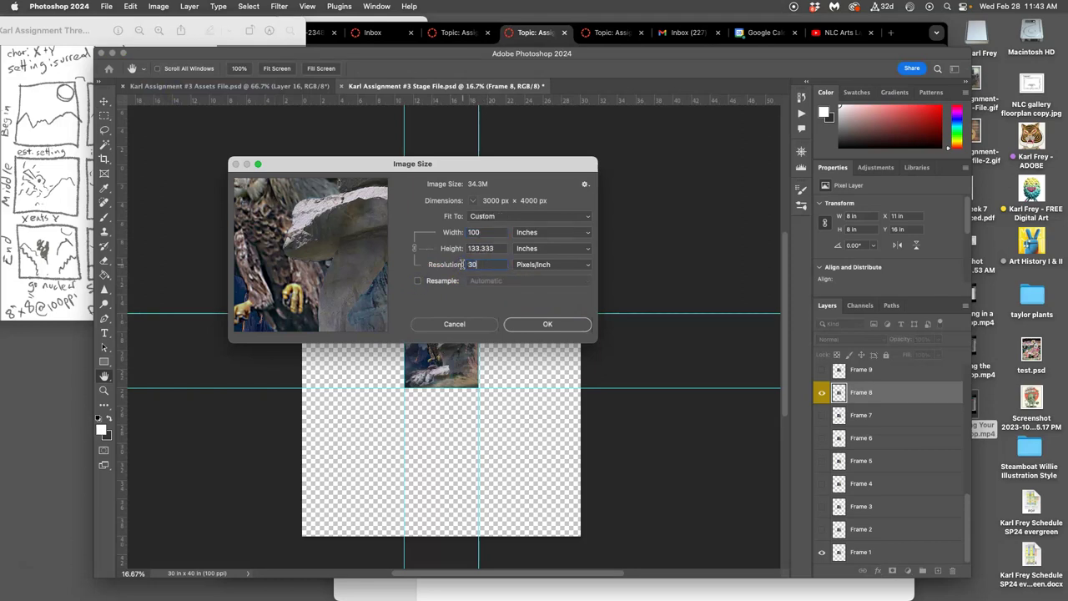
text(0)
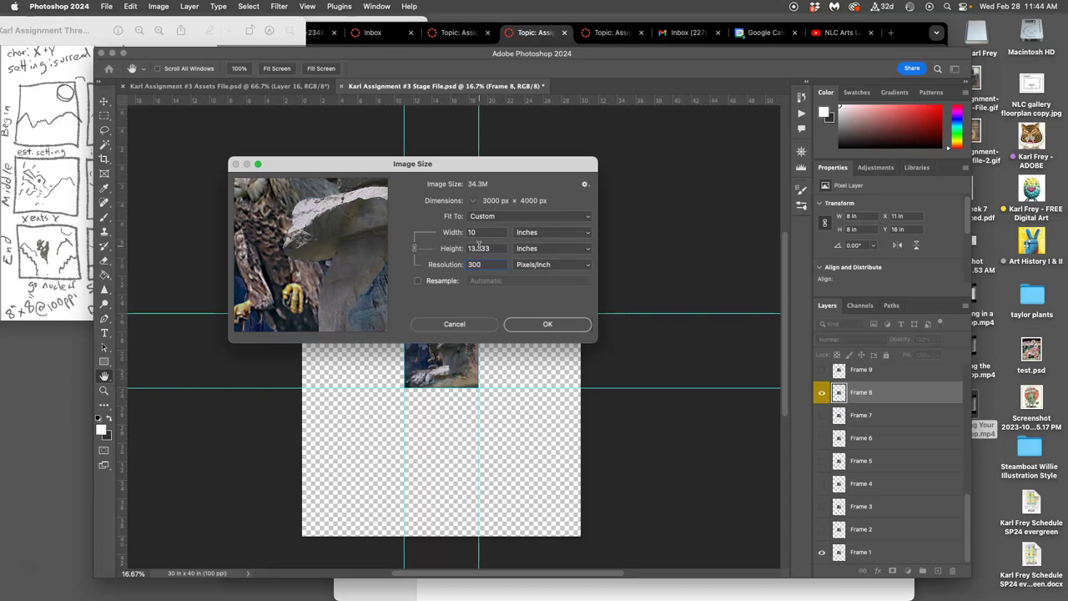
click(482, 233)
click(452, 323)
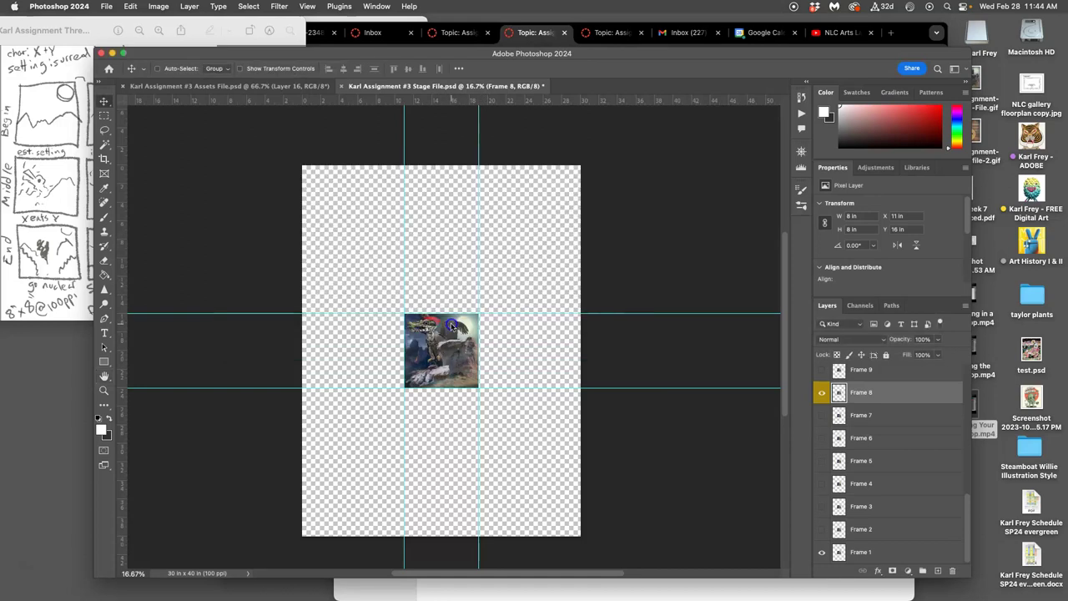
Step: Add a new Layer 1 above Frame 1 and fill it with white
click(543, 227)
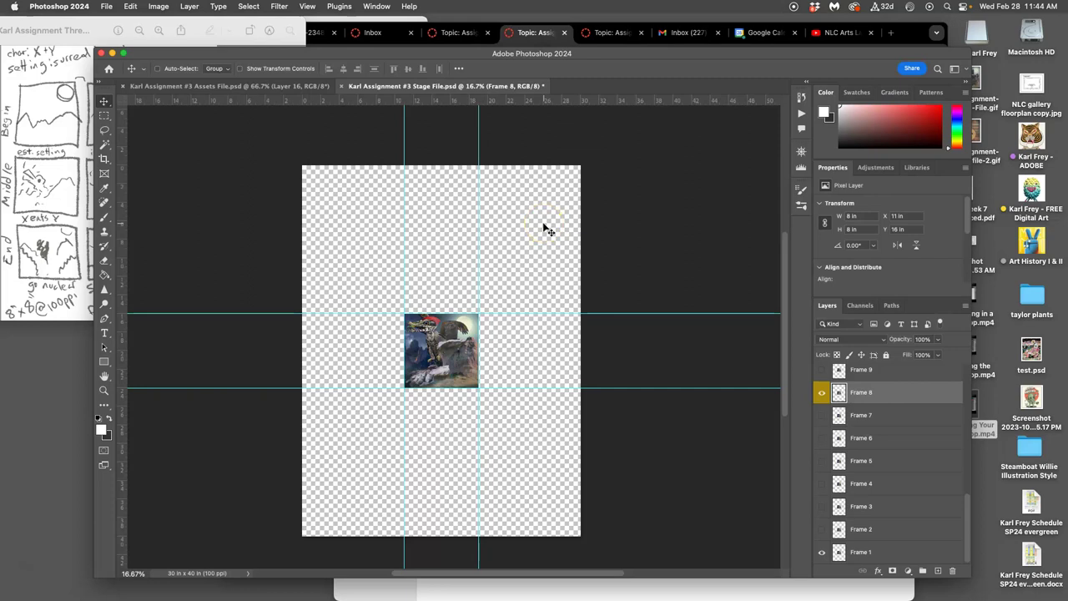
click(916, 557)
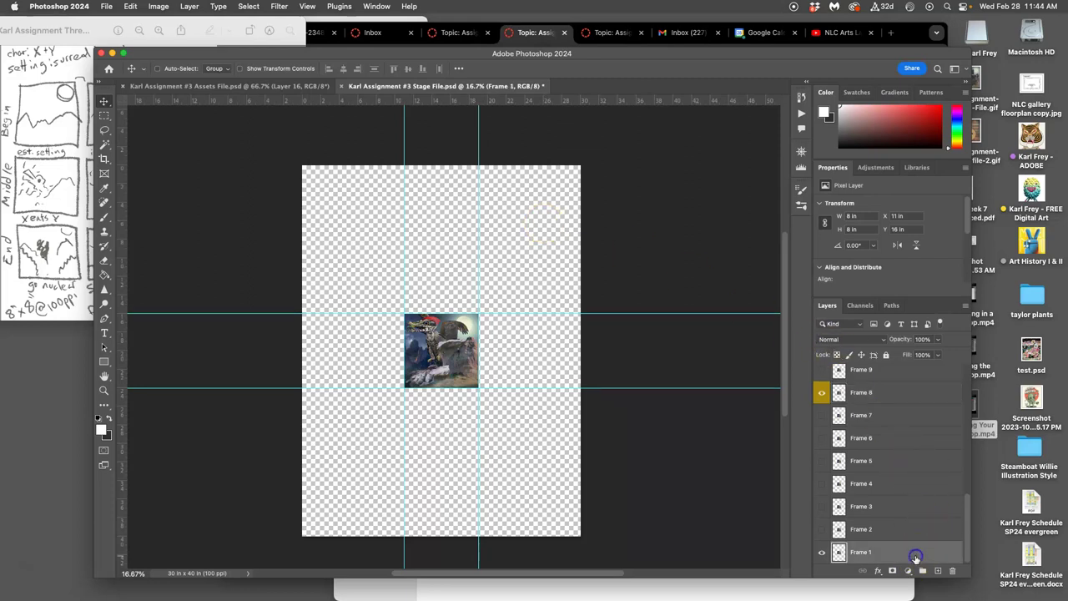
drag(913, 552, 938, 571)
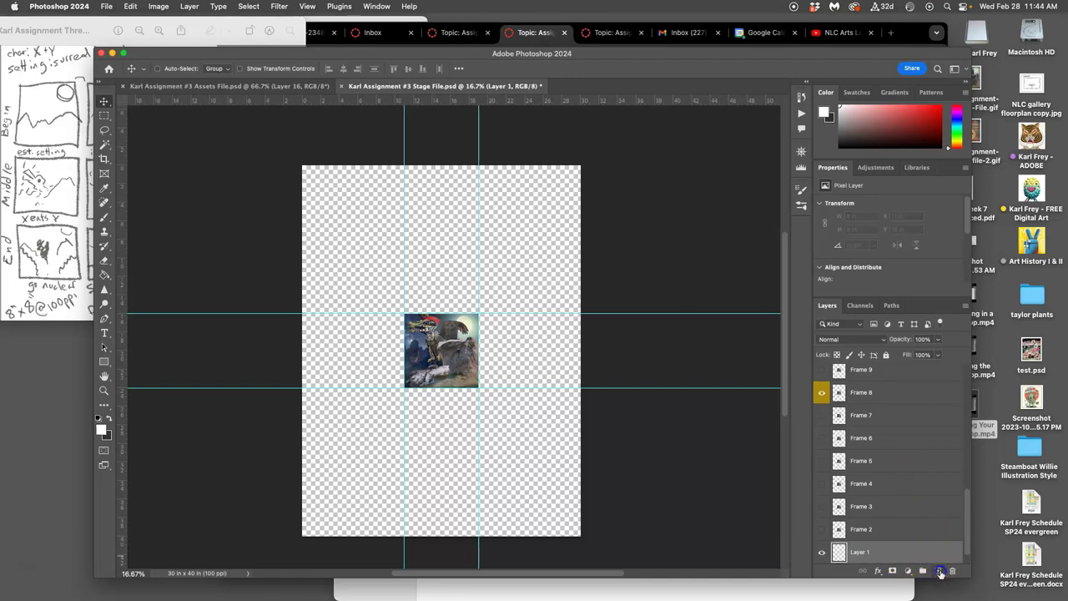
click(130, 6)
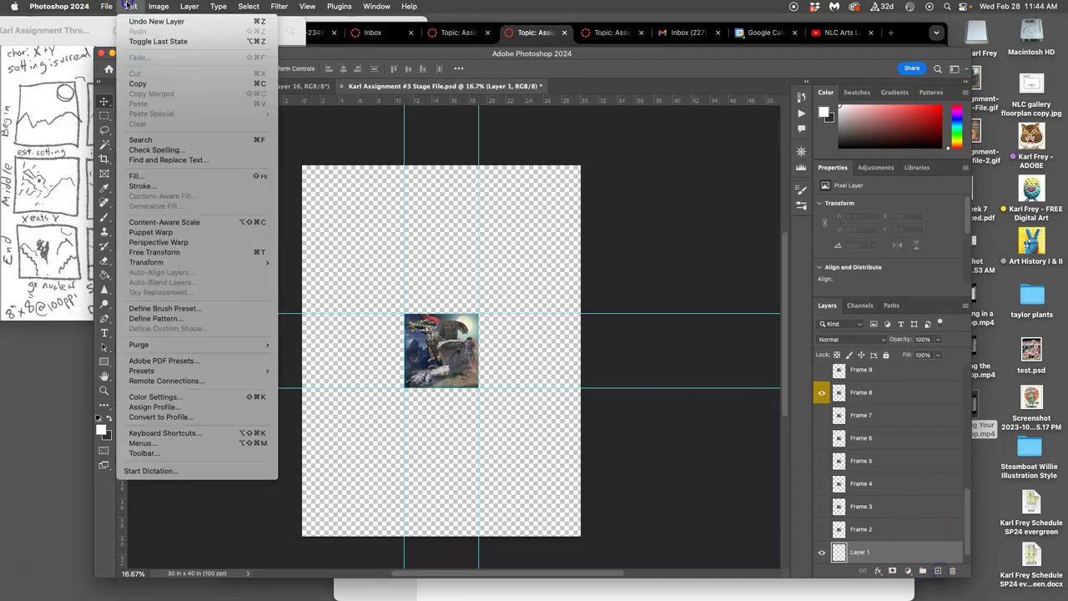
click(155, 175)
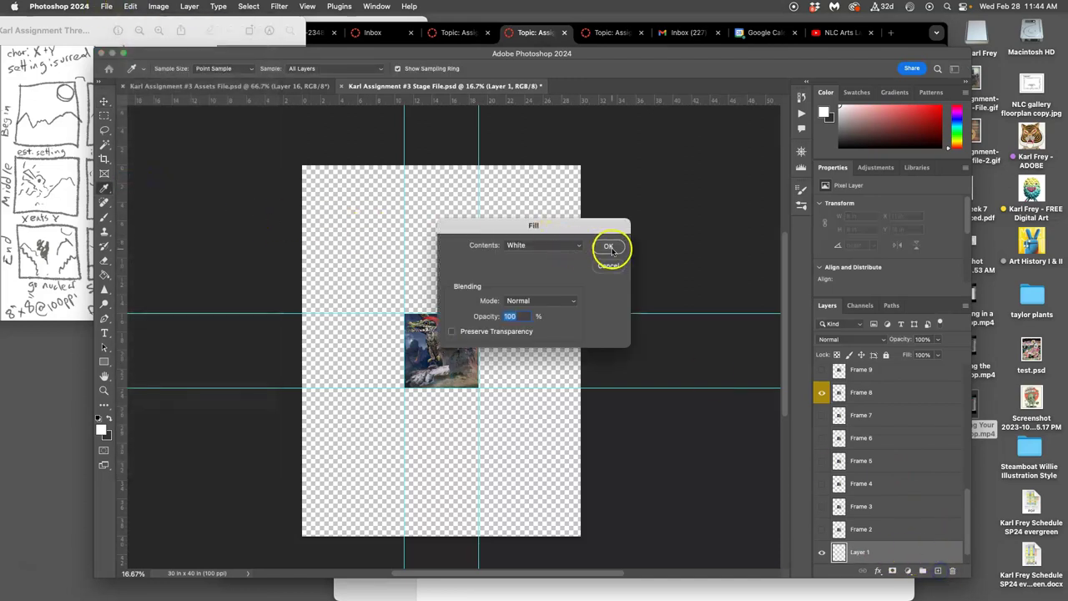
click(611, 247)
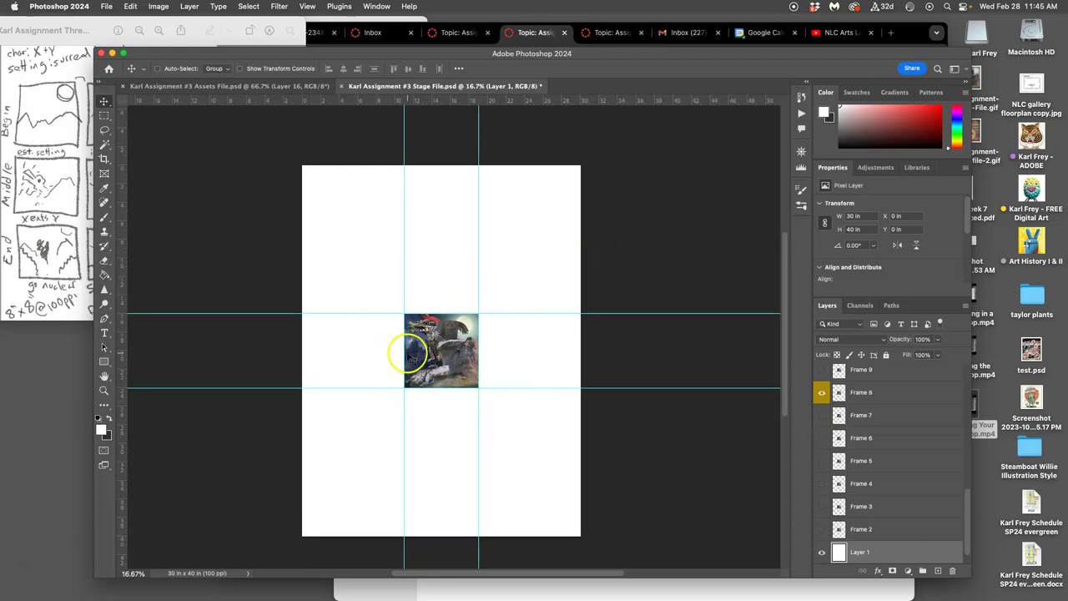
Step: Glance at the storyboard sketch, then toggle the guides off and back on with Cmd+;
click(74, 226)
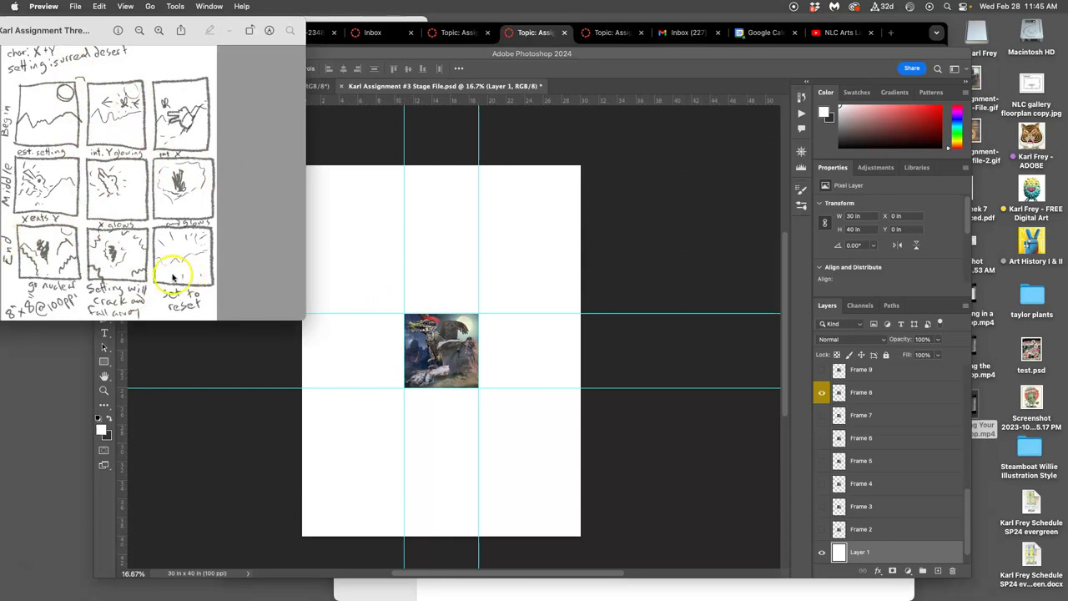
click(544, 249)
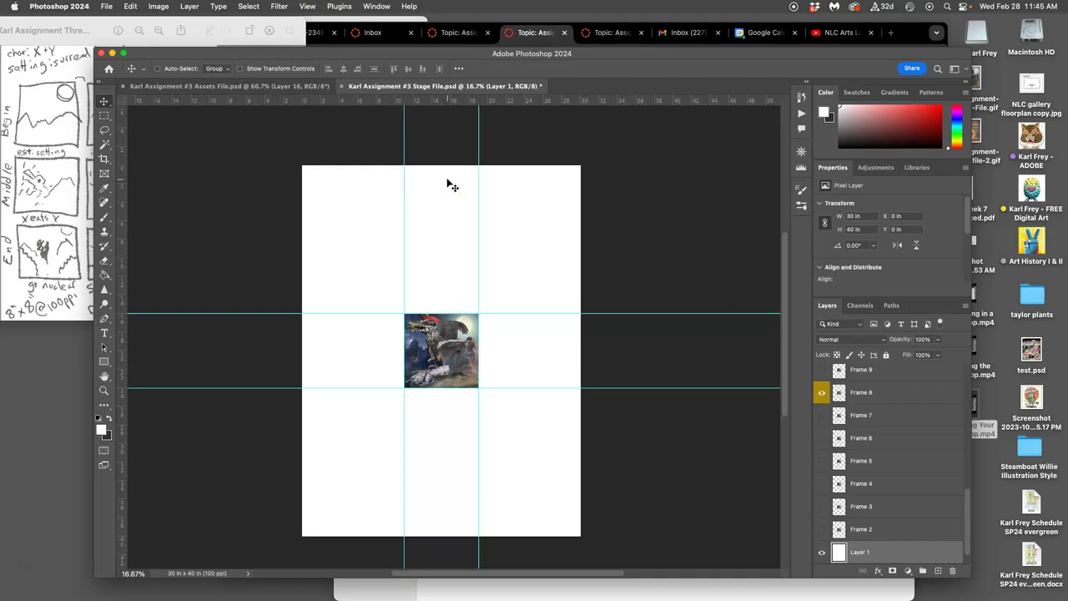
key(super+semicolon)
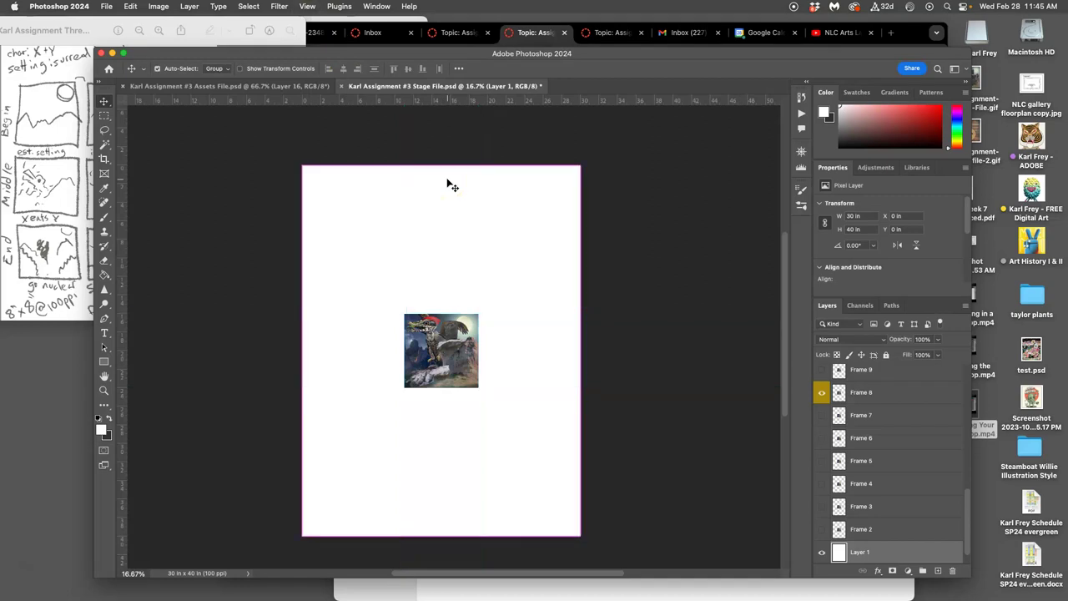
key(super+semicolon)
key(super+semicolon)
key(super+semicolon)
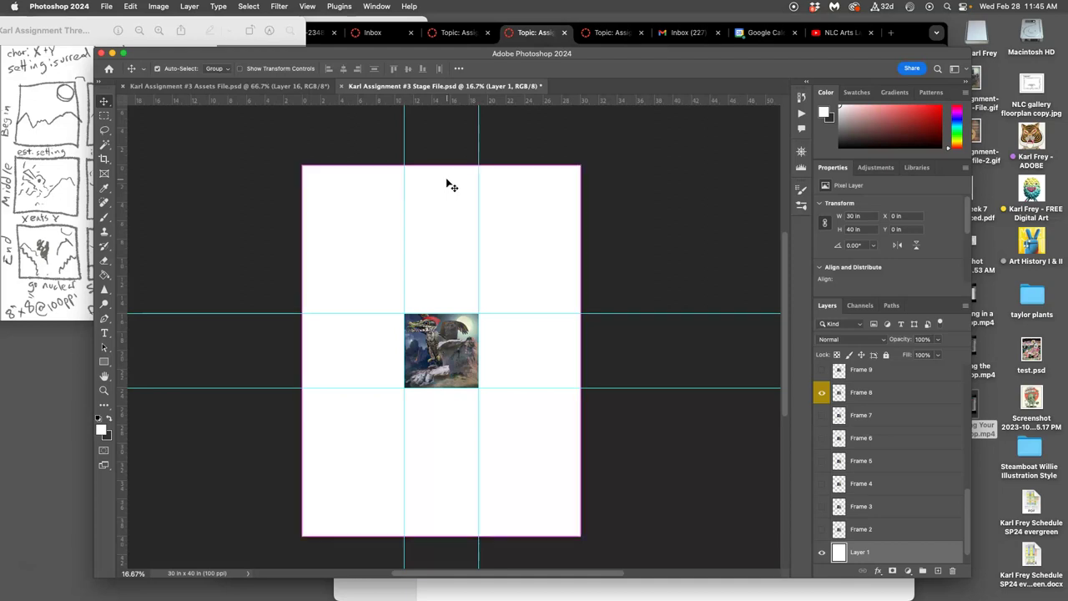
Step: Turn the canvas grid on with Cmd+'
key(super+apostrophe)
key(super+apostrophe)
key(super+apostrophe)
key(super+apostrophe)
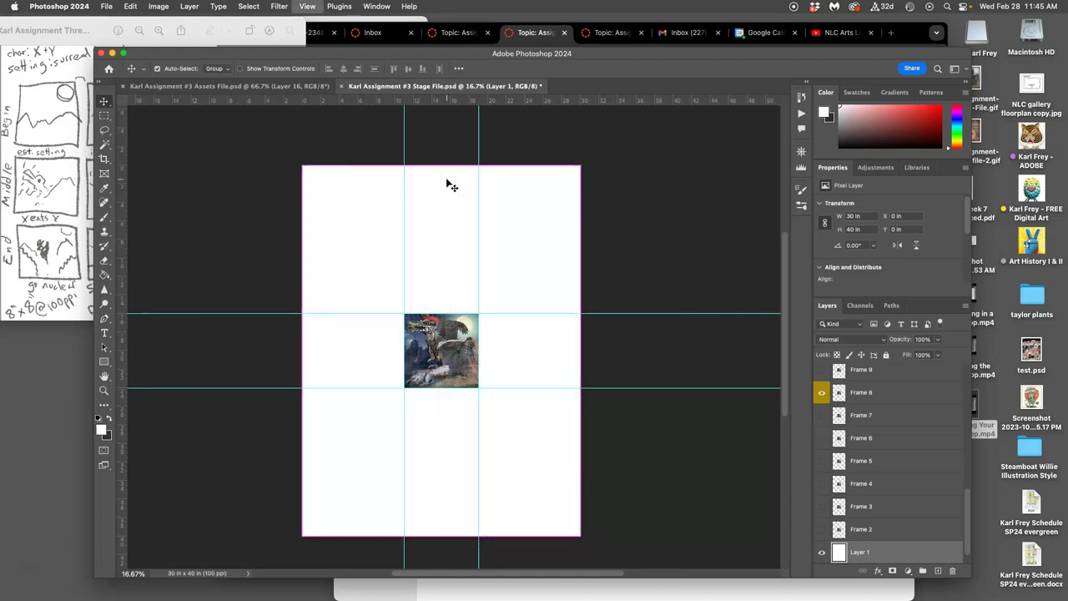
key(super+apostrophe)
key(super+apostrophe)
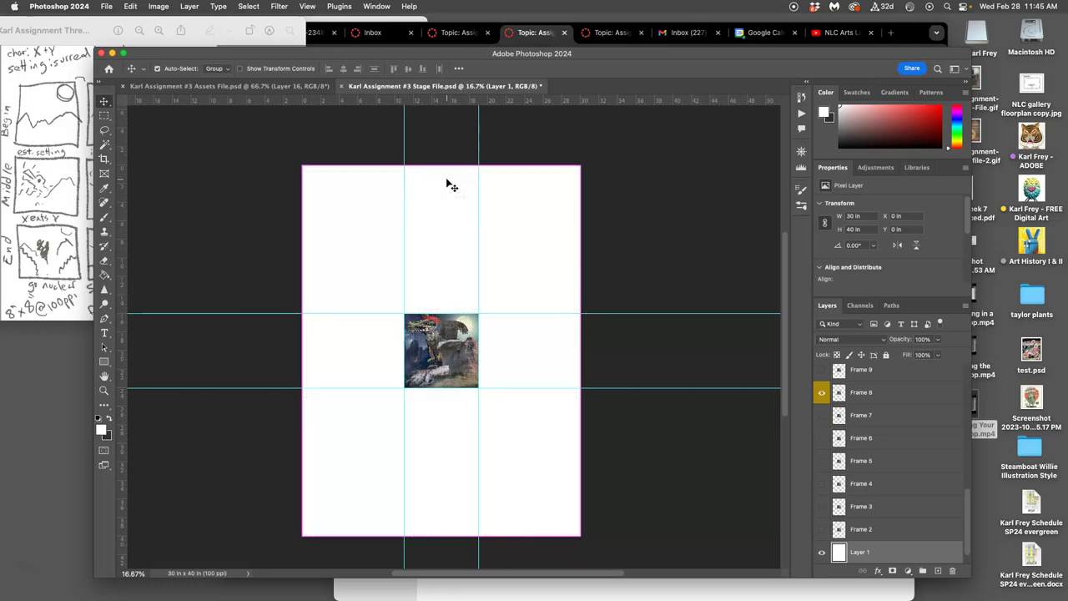
key(super+apostrophe)
Step: Confirm the grid is shown under View > Show and zoom in on the dragon image
click(308, 7)
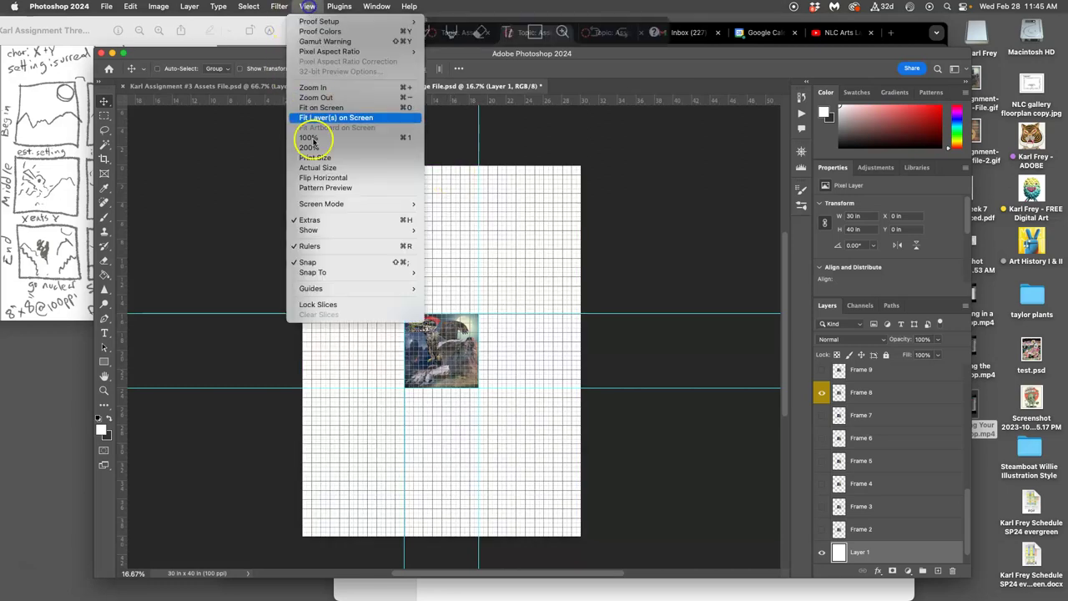
mouse_move(311, 230)
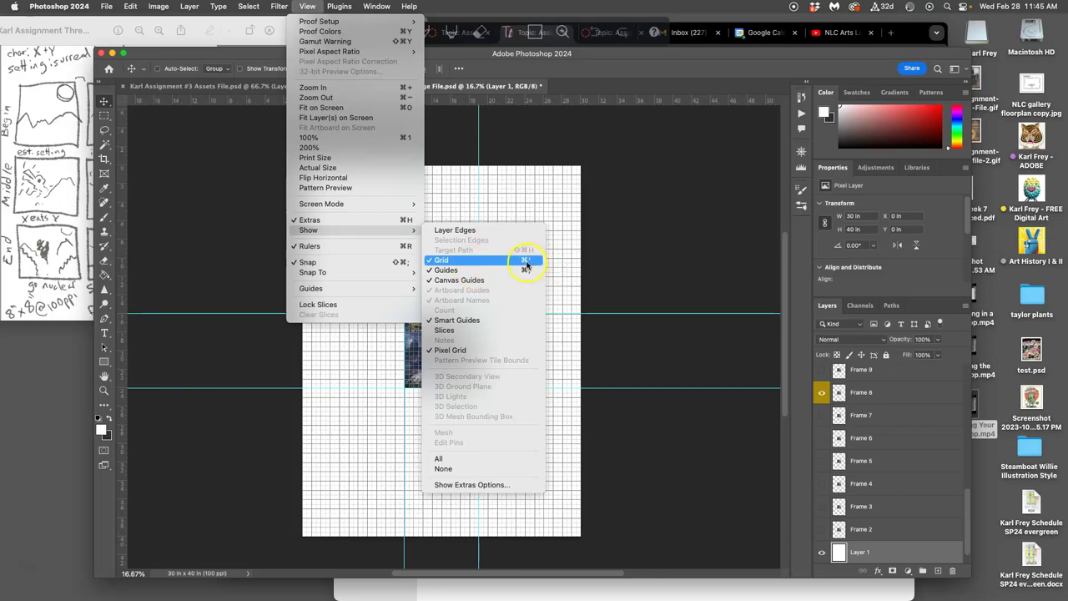
click(668, 264)
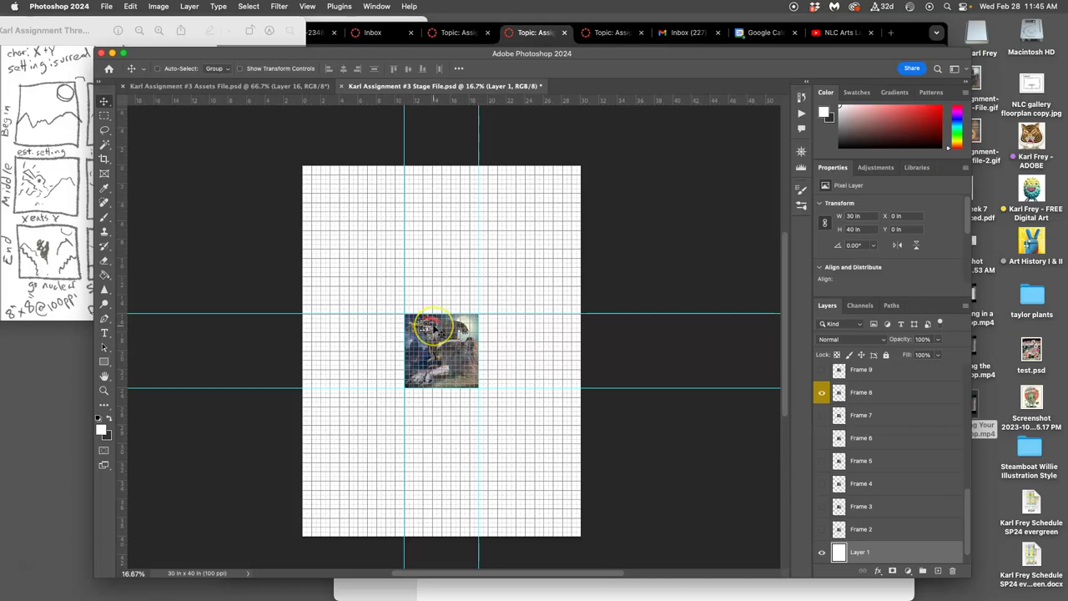
key(super+plus)
key(super+plus)
key(super+plus)
key(super+plus)
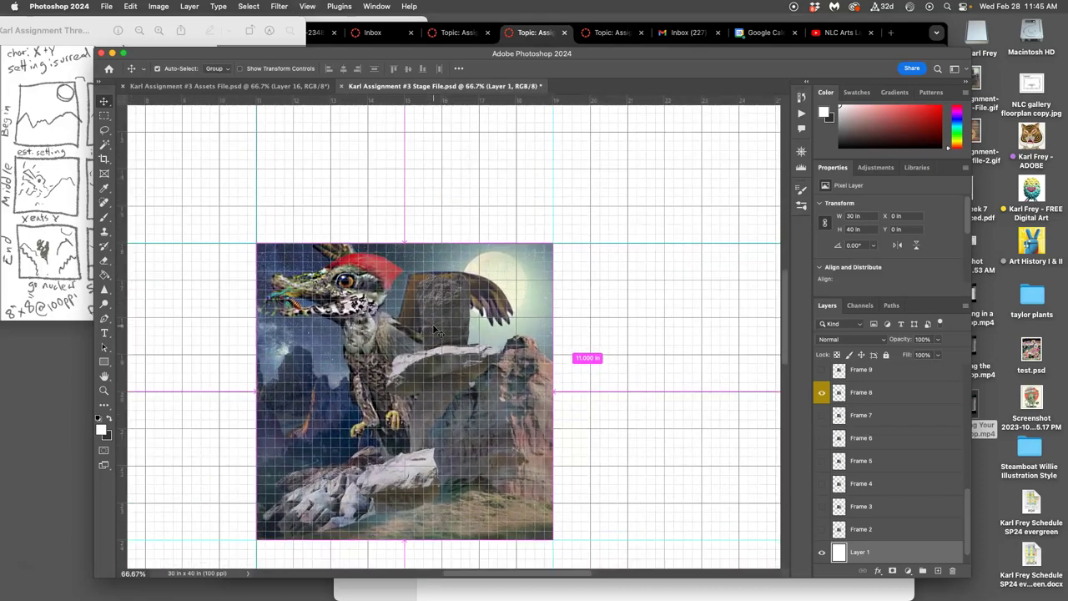
Step: Add horizontal guides above and below and vertical guides left and right of the dragon image
drag(477, 99, 468, 206)
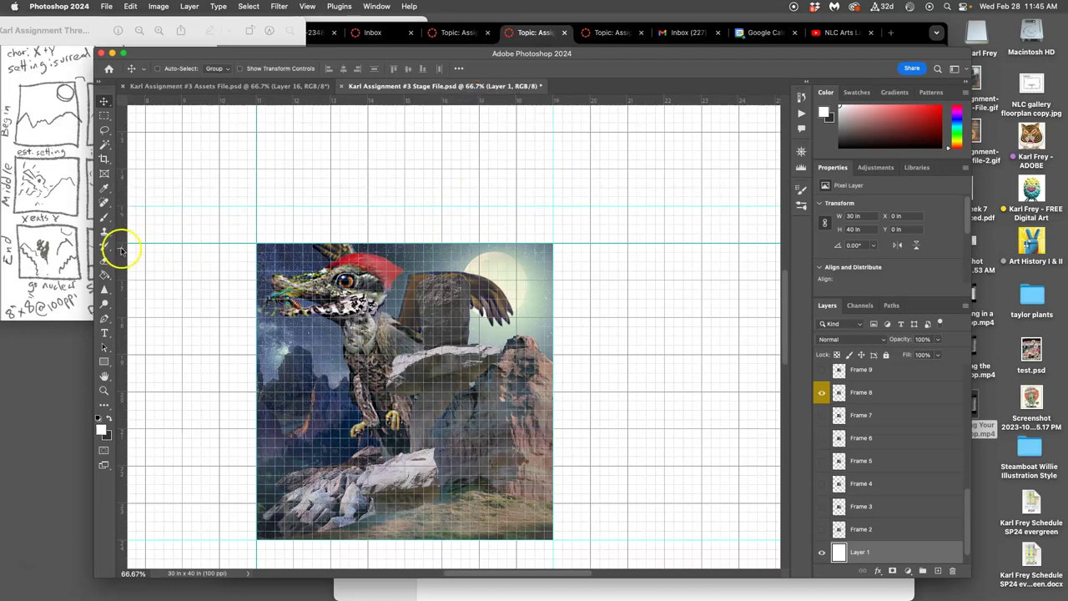
drag(125, 242, 589, 286)
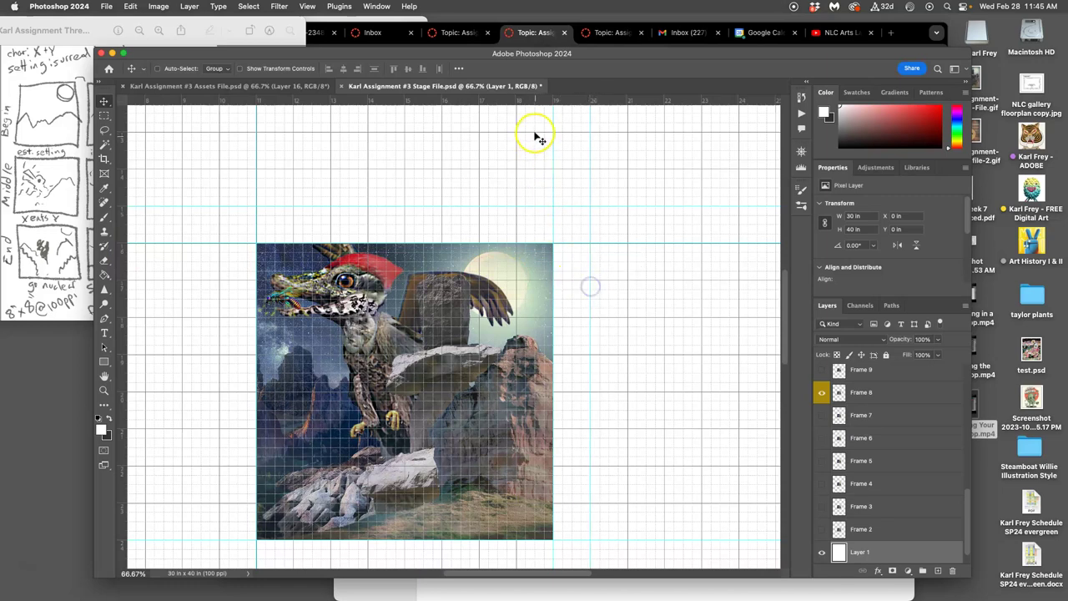
scroll(539, 184, down, 3)
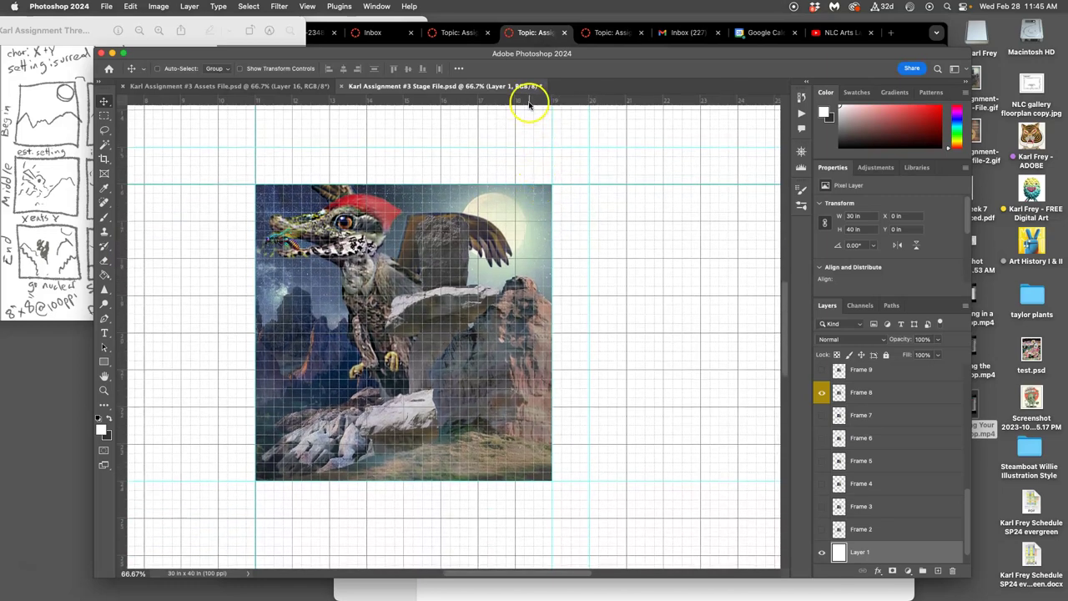
drag(529, 101, 539, 518)
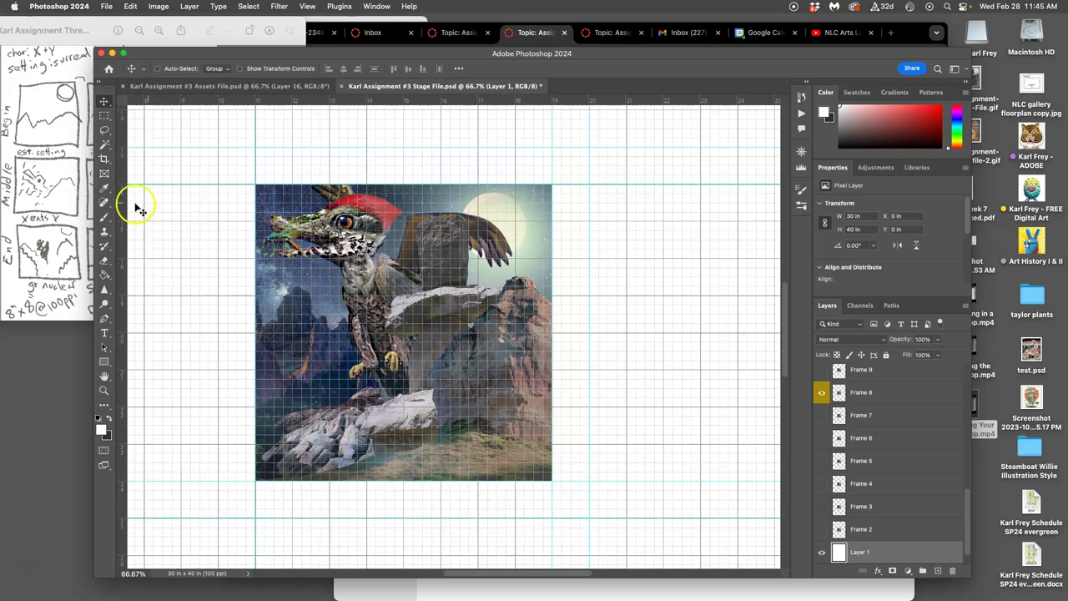
drag(123, 209, 218, 221)
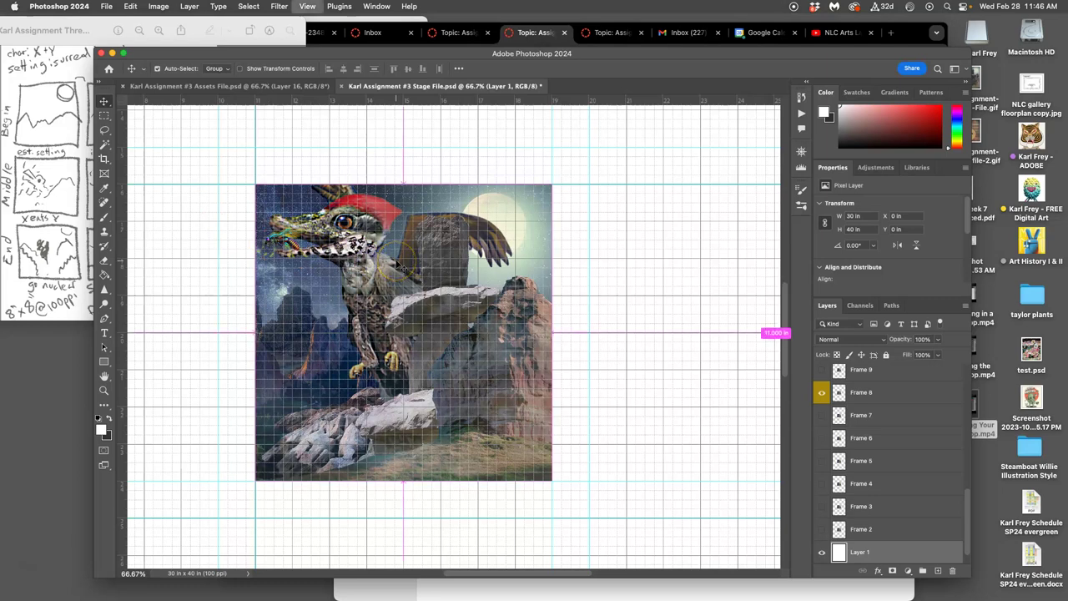
Step: Hide the grid, zoom out to 25% to see the whole stage, and select Layer 1
key(super+apostrophe)
key(super+minus)
key(super+minus)
key(super+minus)
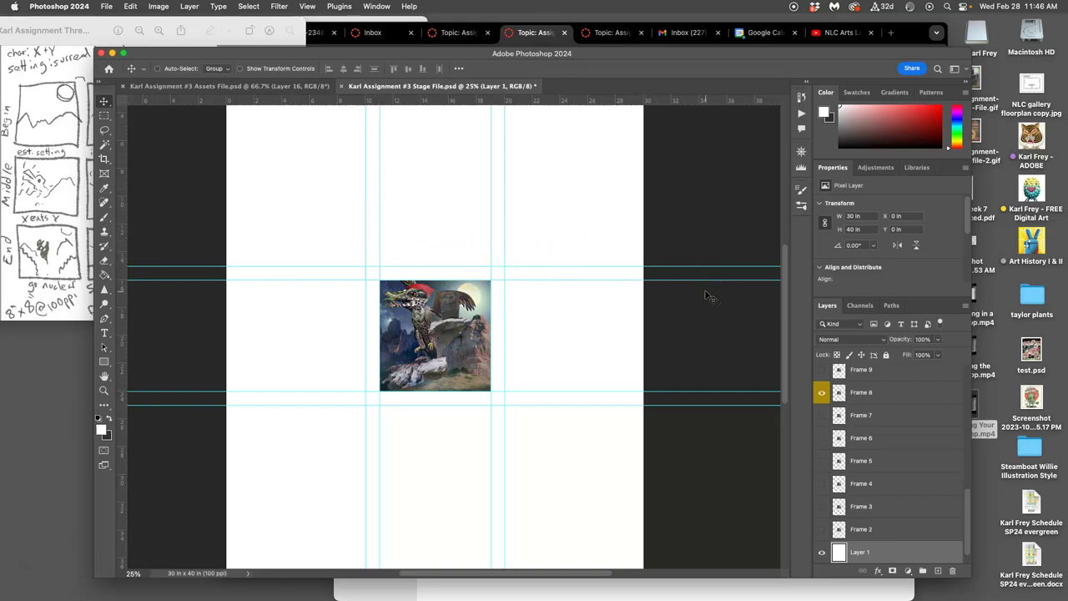
click(601, 259)
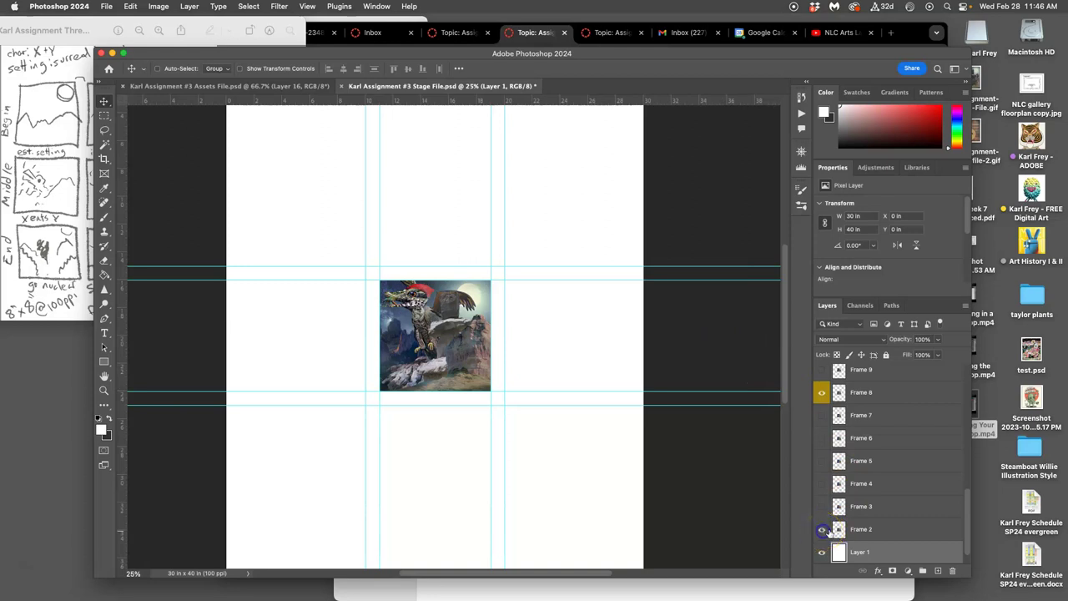
scroll(893, 508, down, 1)
click(865, 529)
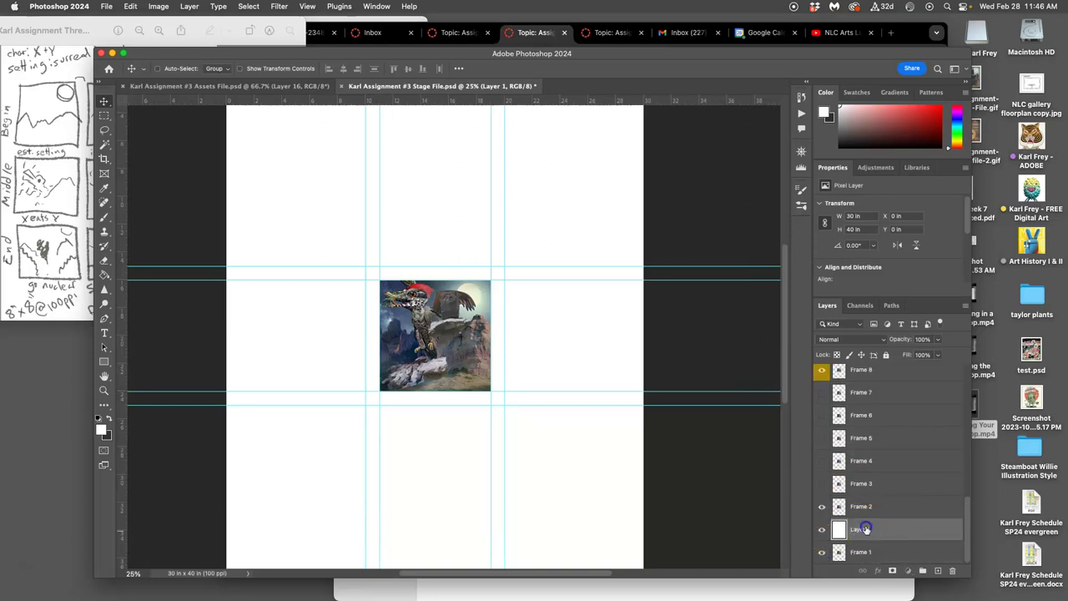
Step: Move Layer 1 beneath Frame 1, hide Frame 2, and check Frame 8's visibility
drag(866, 529, 868, 561)
click(821, 507)
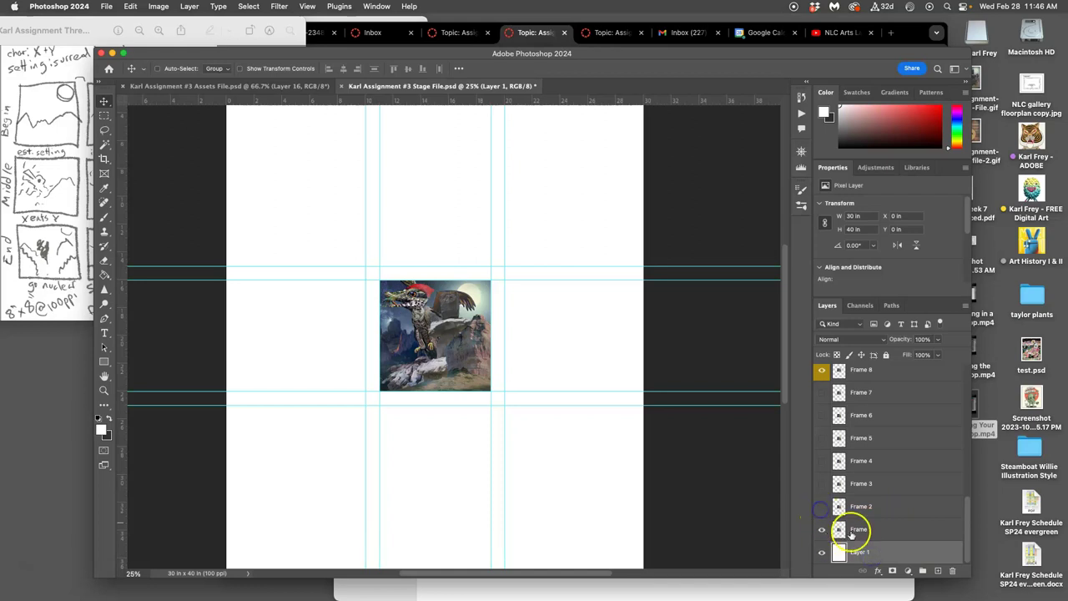
click(859, 529)
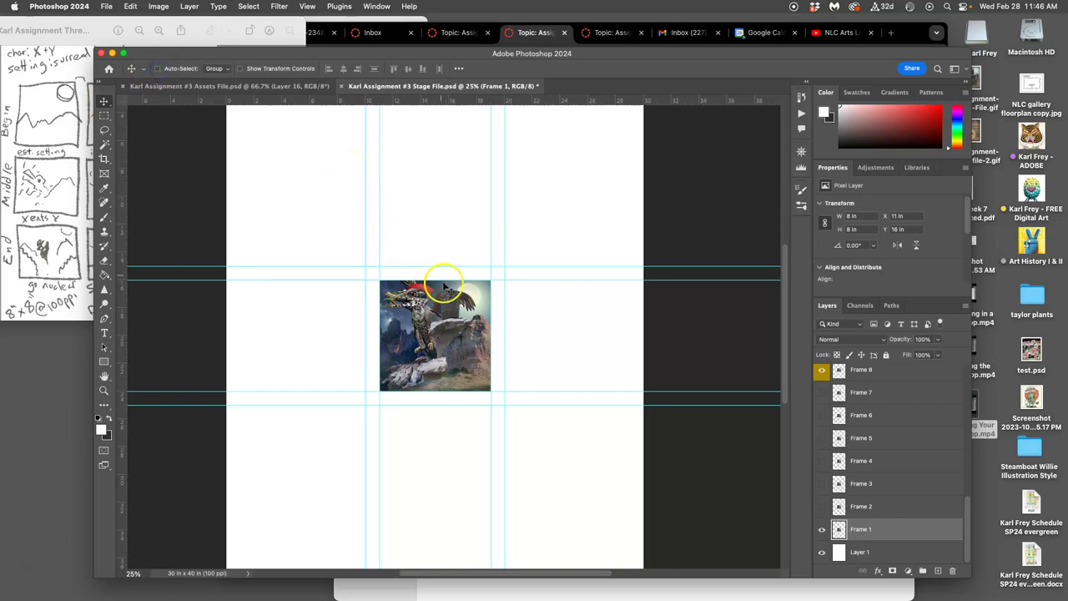
click(822, 372)
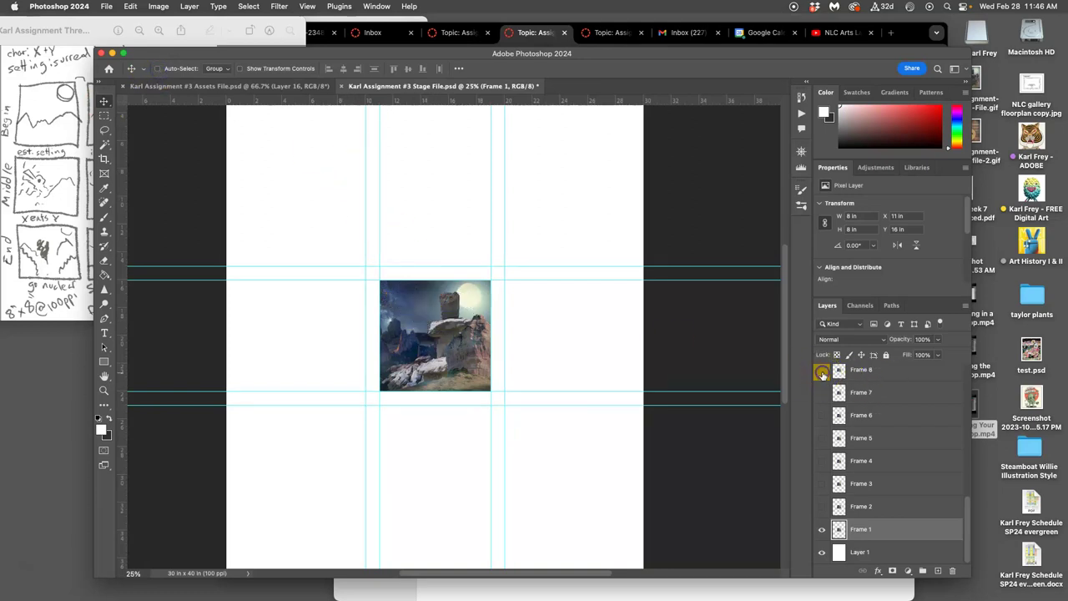
click(822, 372)
click(821, 372)
click(822, 372)
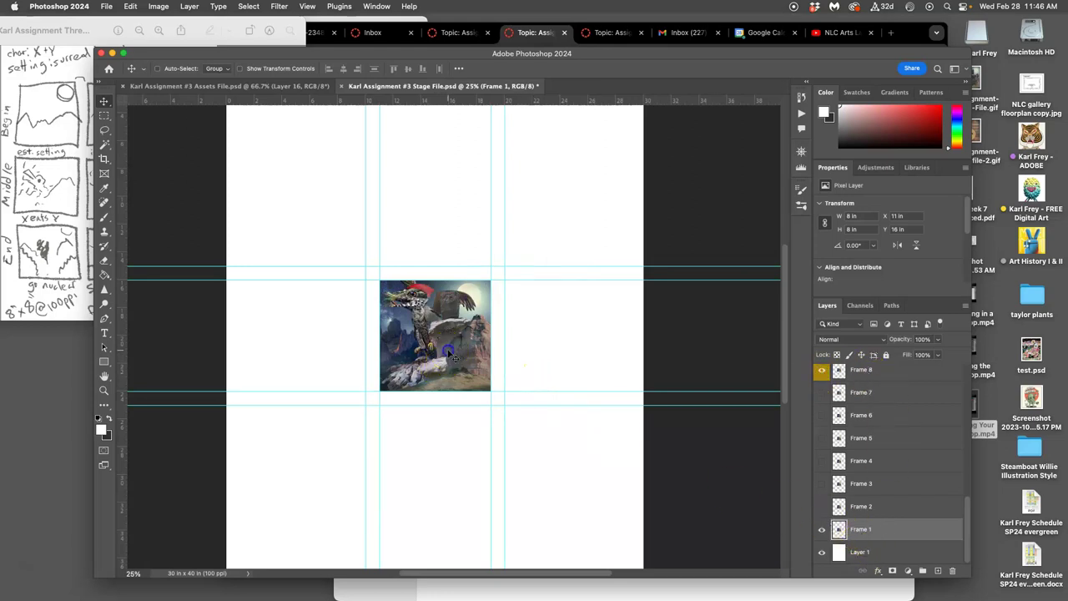
Step: Place Frame 1 in the top-left cell and Frame 3 in the top-middle cell
drag(450, 354, 322, 225)
click(438, 378)
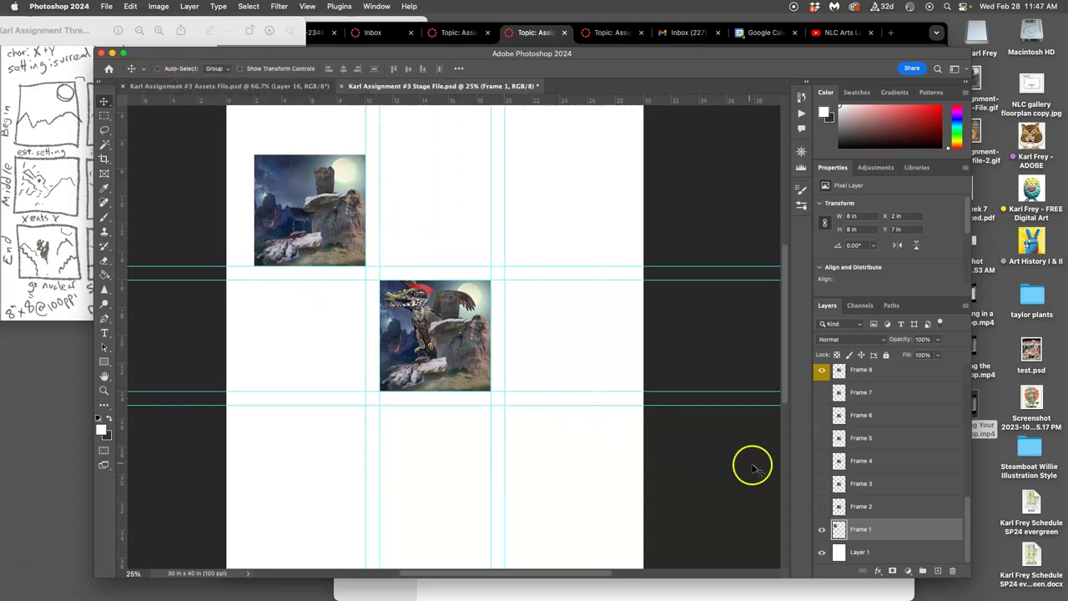
click(822, 484)
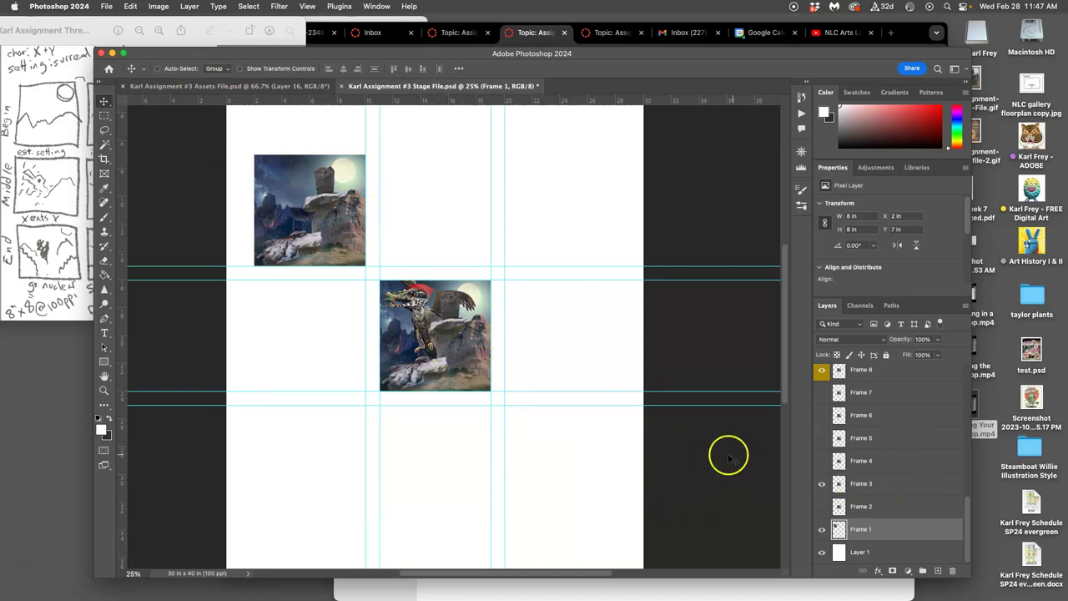
click(847, 484)
drag(427, 354, 440, 214)
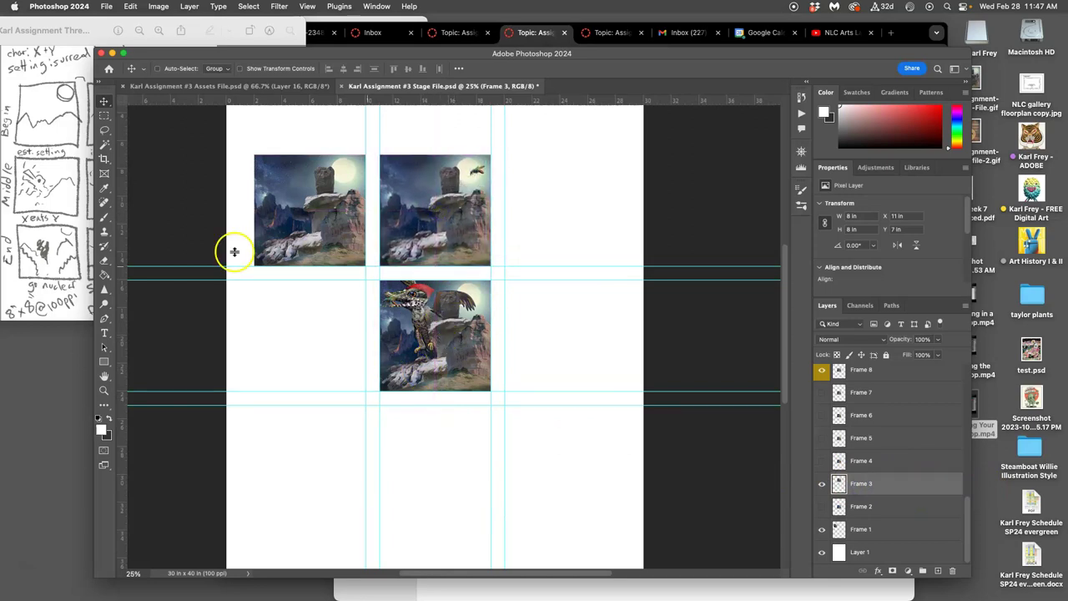
click(66, 205)
click(436, 215)
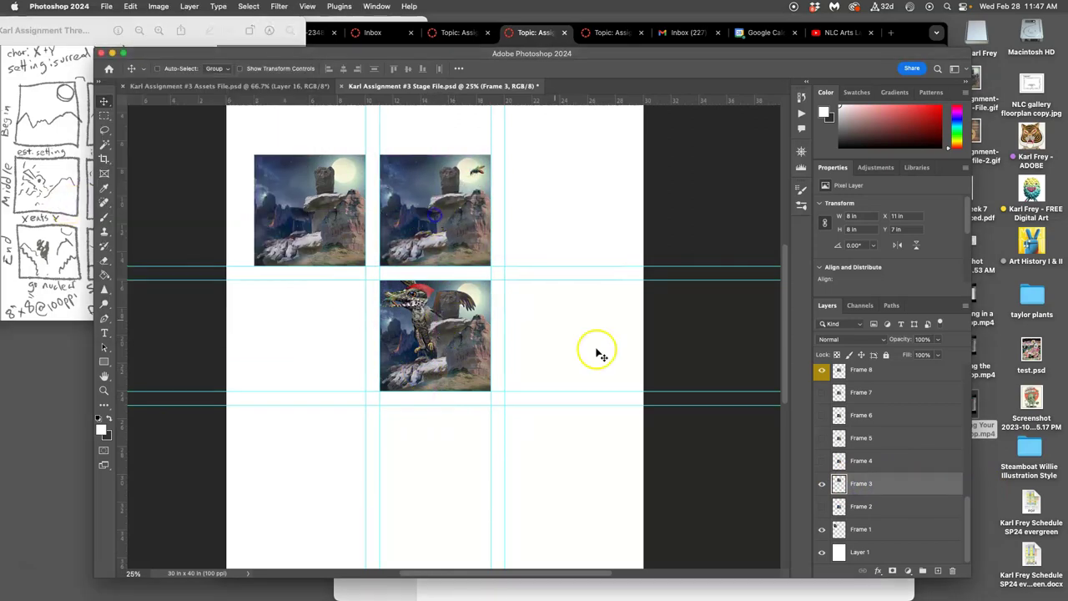
Step: Show Frame 6 and move it into the top-right cell, checking against the sketch
click(823, 417)
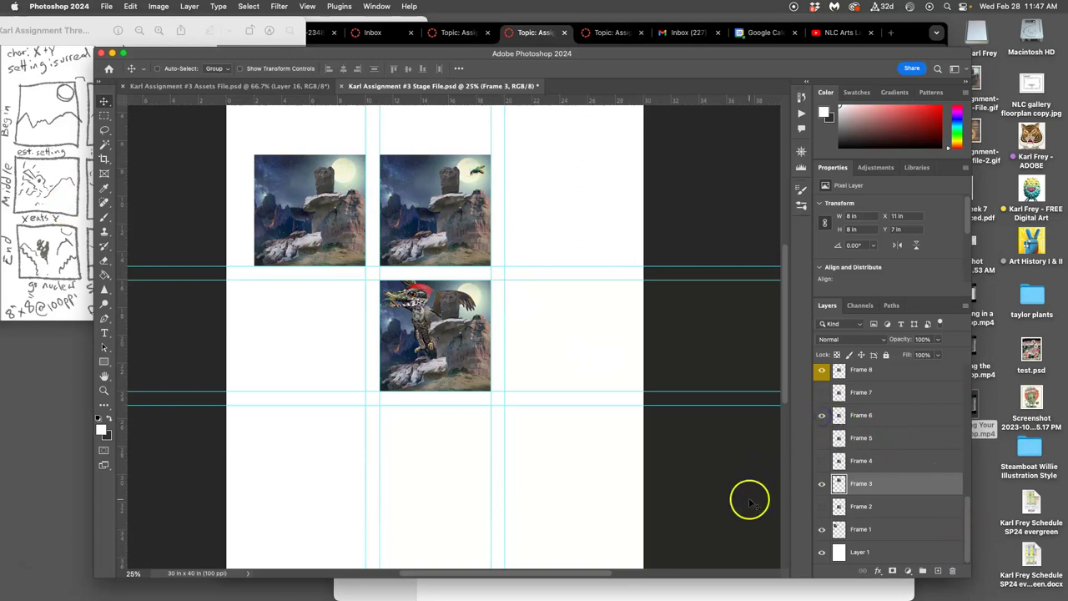
click(862, 416)
drag(440, 361, 565, 231)
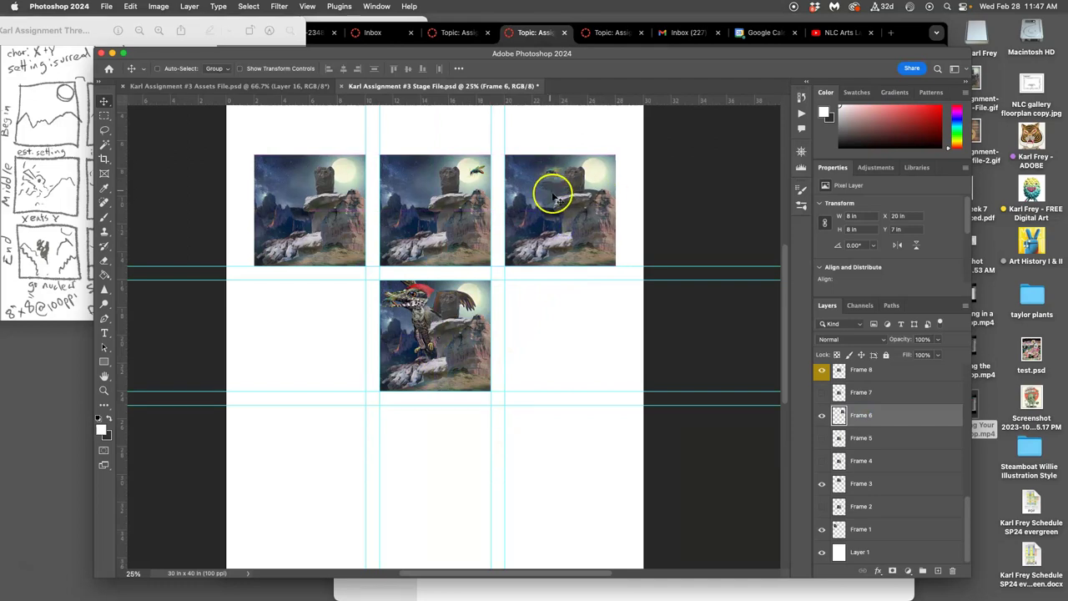
click(65, 200)
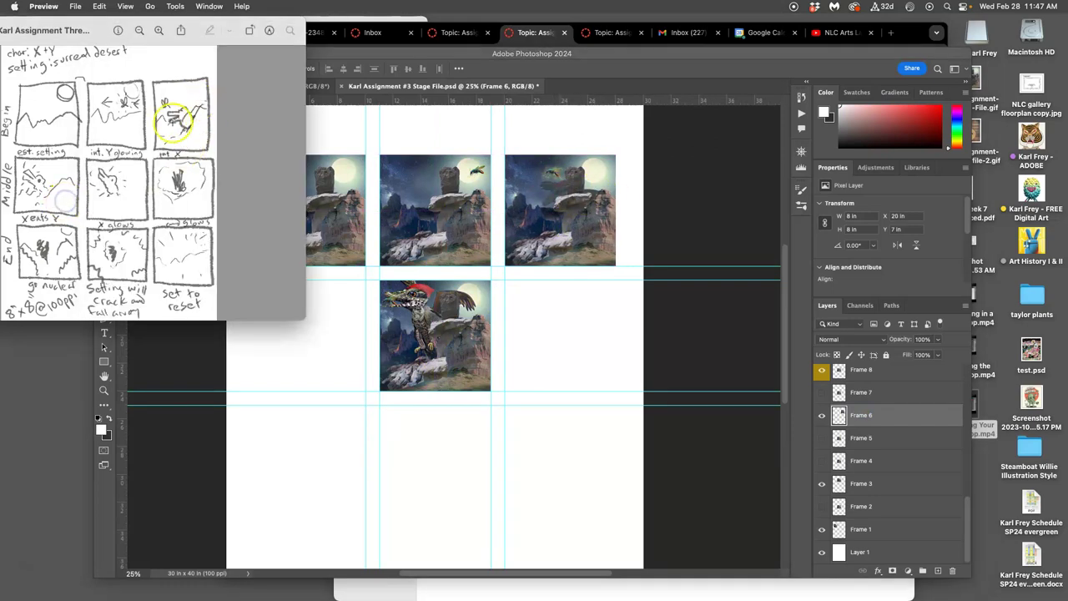
click(551, 331)
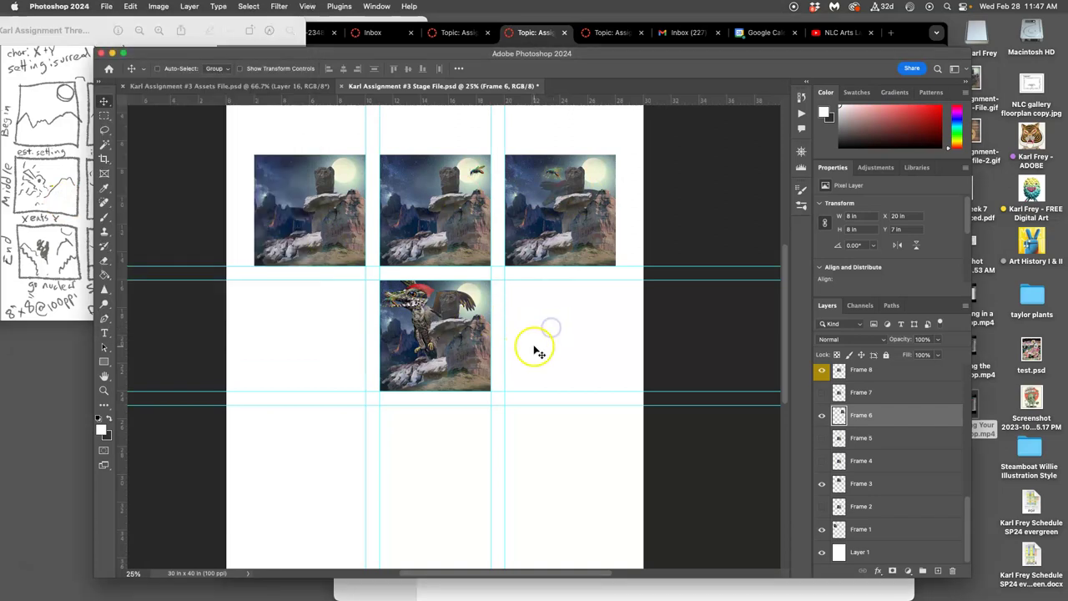
Step: Level the top-right scene, then settle Frame 8 into the second row's left cell
click(822, 393)
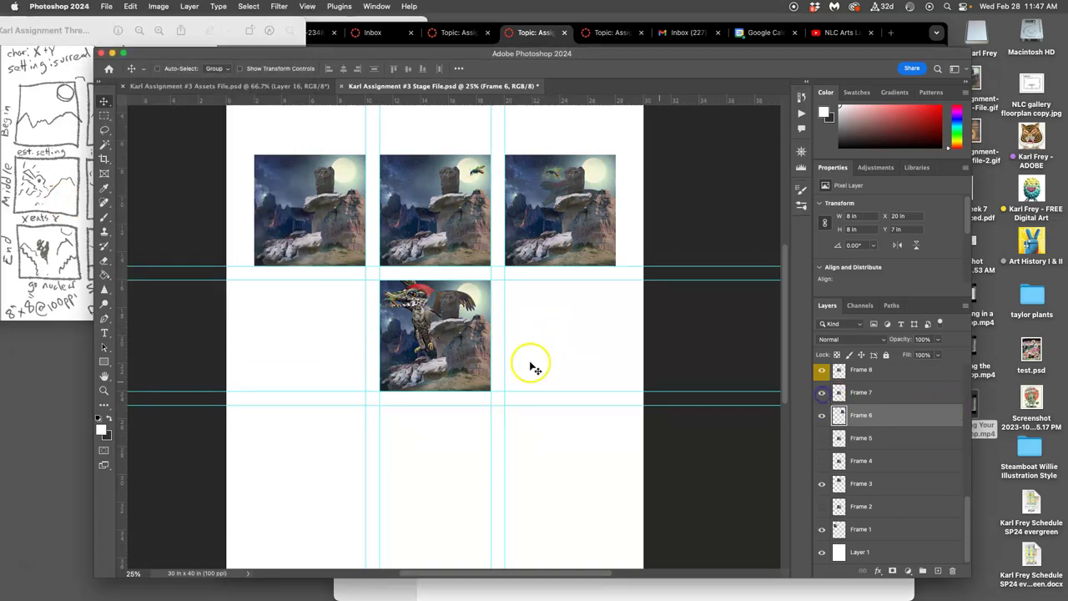
drag(534, 367, 588, 222)
click(914, 393)
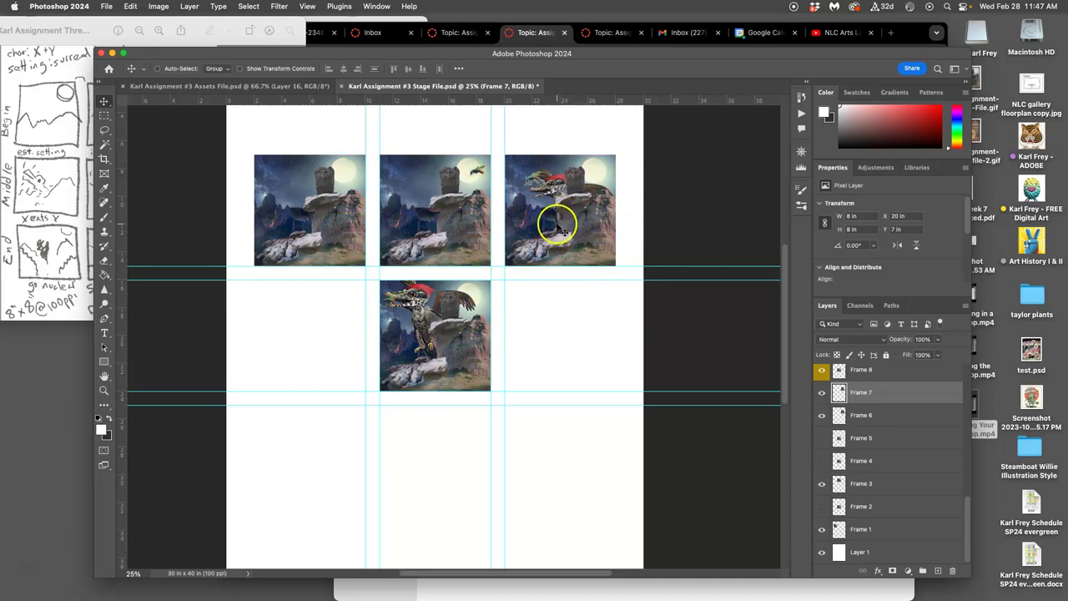
click(821, 394)
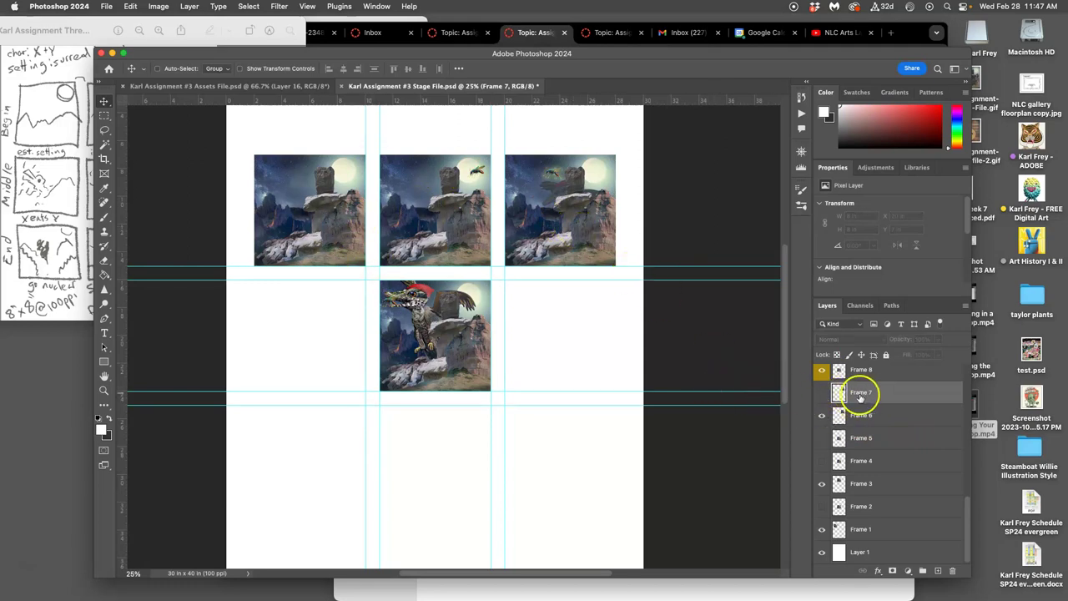
scroll(834, 401, up, 1)
click(822, 382)
click(822, 382)
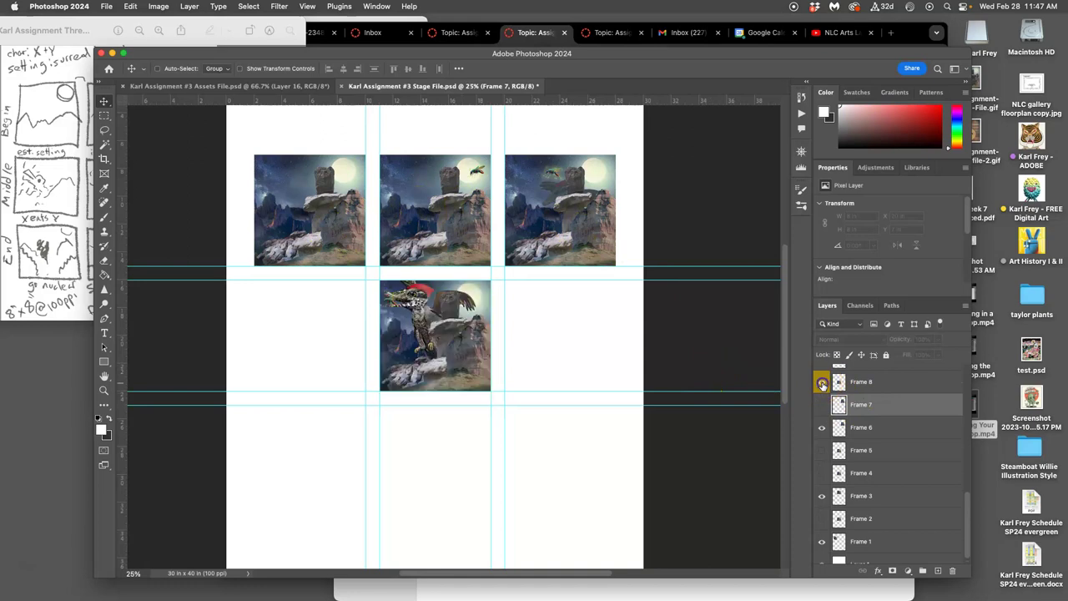
click(822, 405)
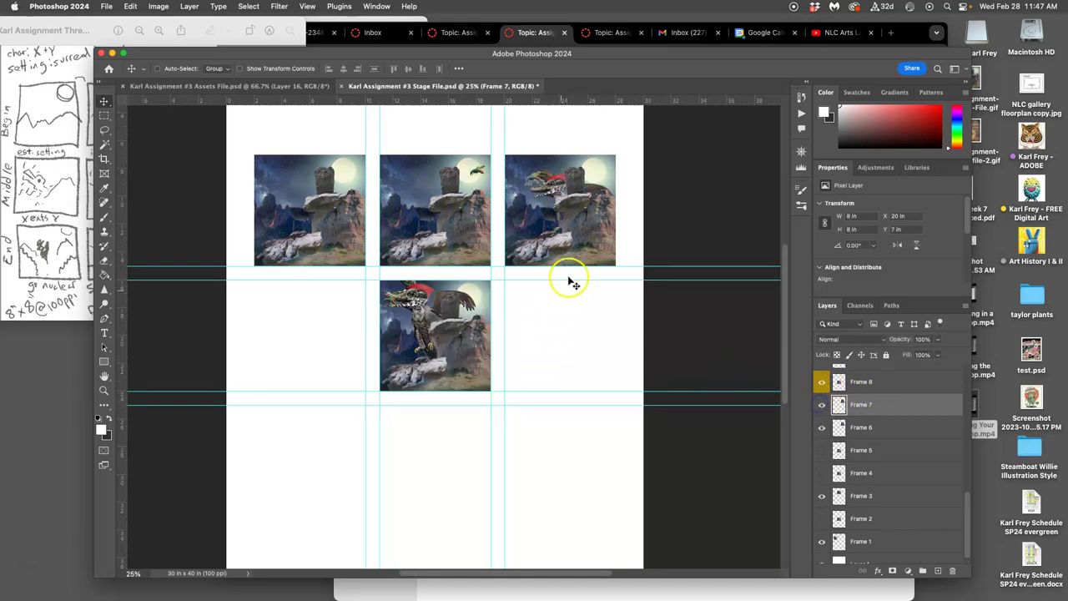
drag(582, 222, 336, 350)
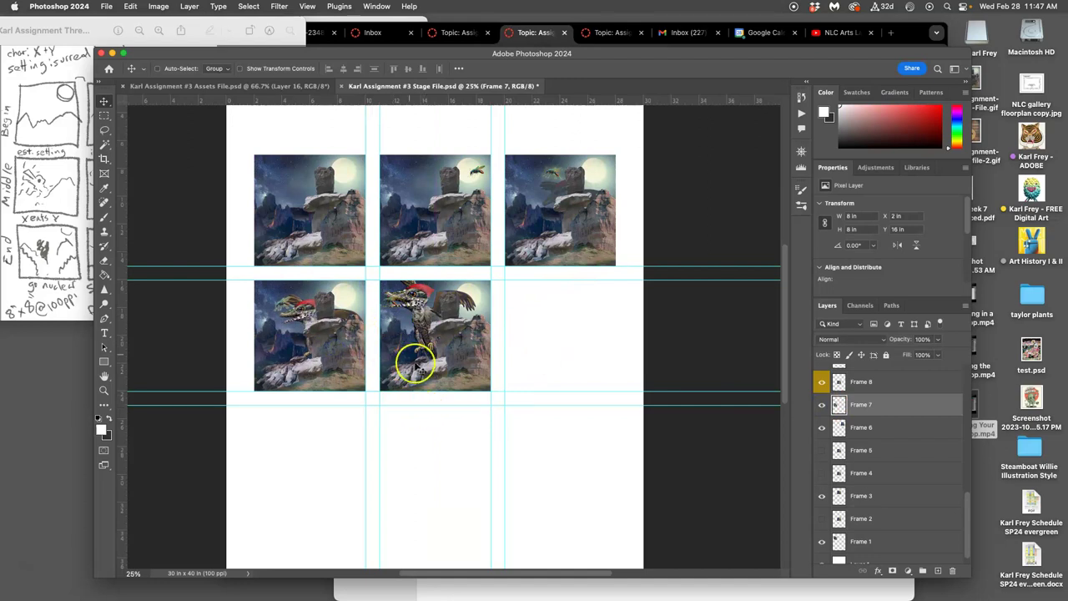
click(847, 381)
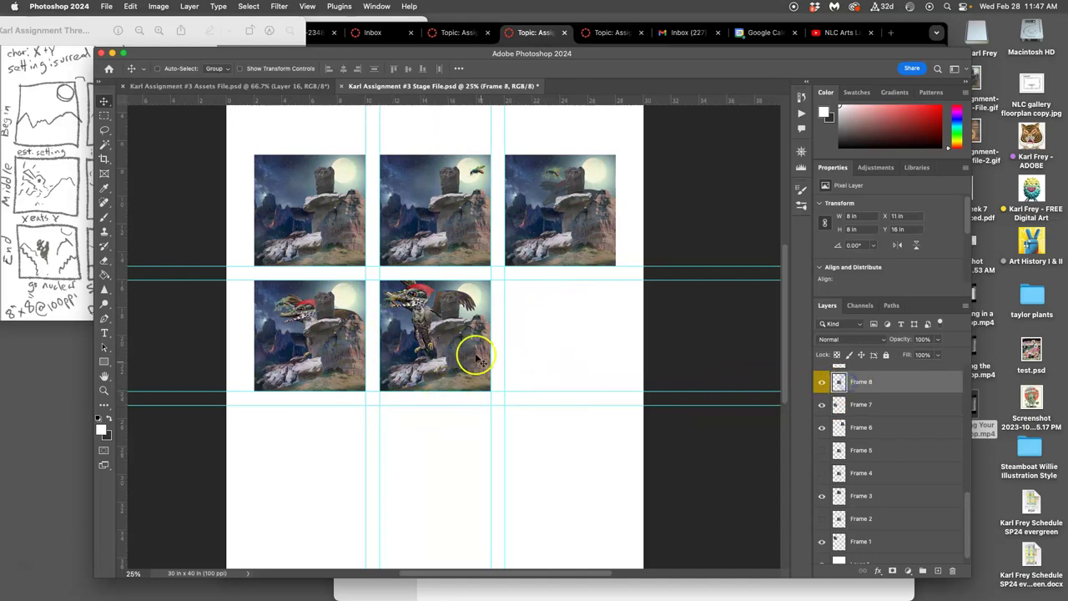
drag(476, 353, 332, 341)
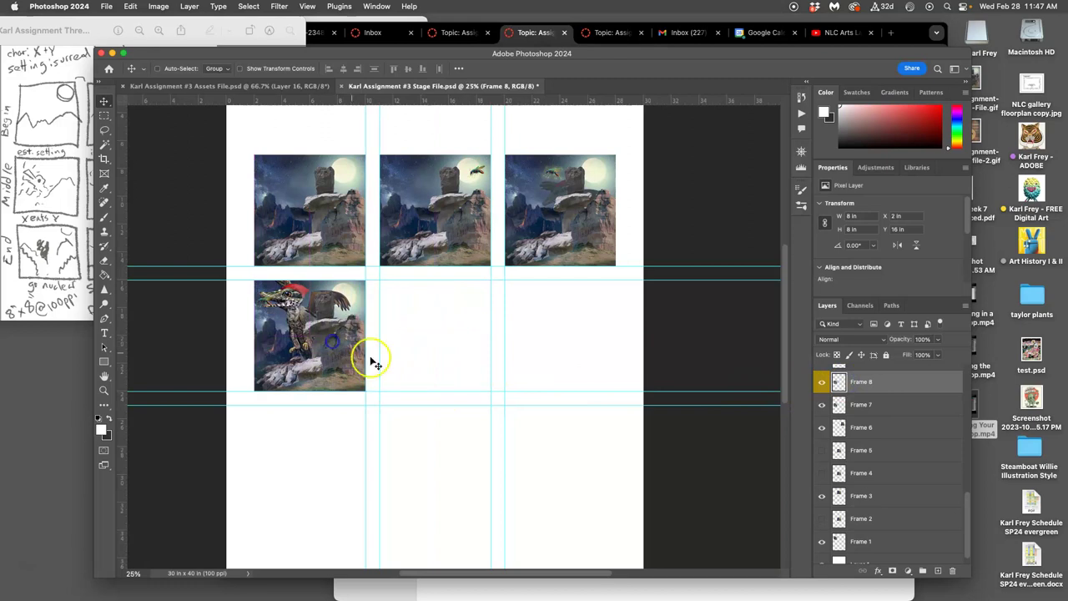
drag(872, 386, 871, 389)
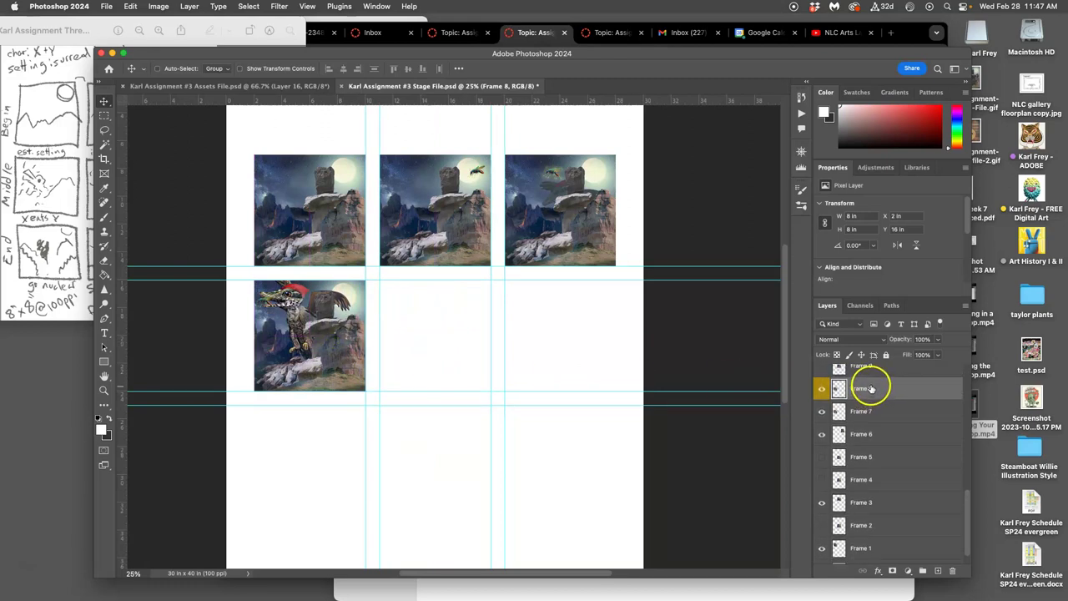
Step: Show Frame 9 in the middle cell and move Frame 11 into the second row's right cell
click(822, 369)
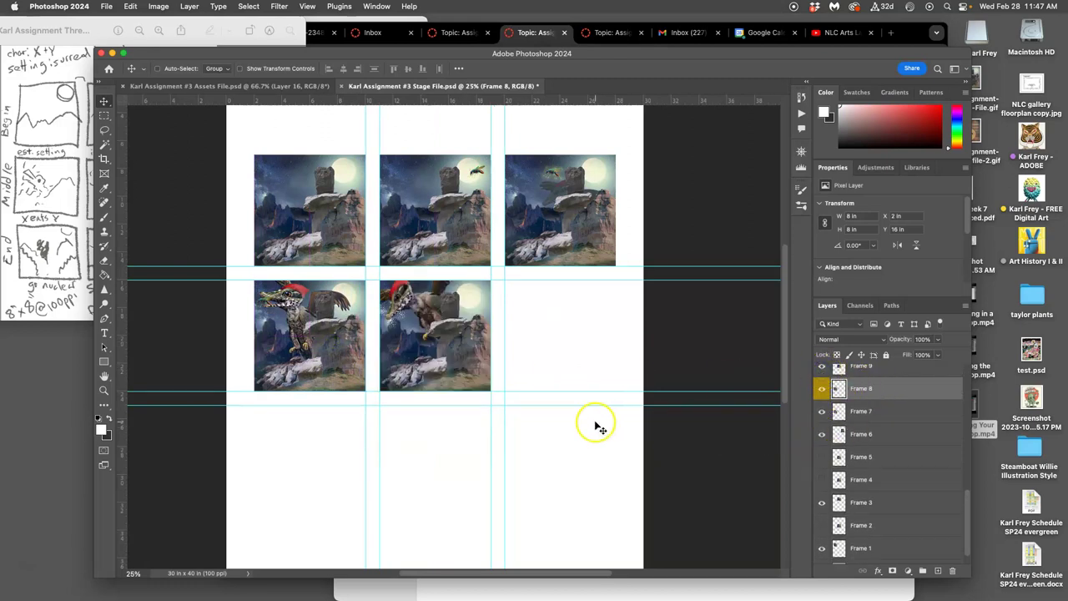
click(16, 125)
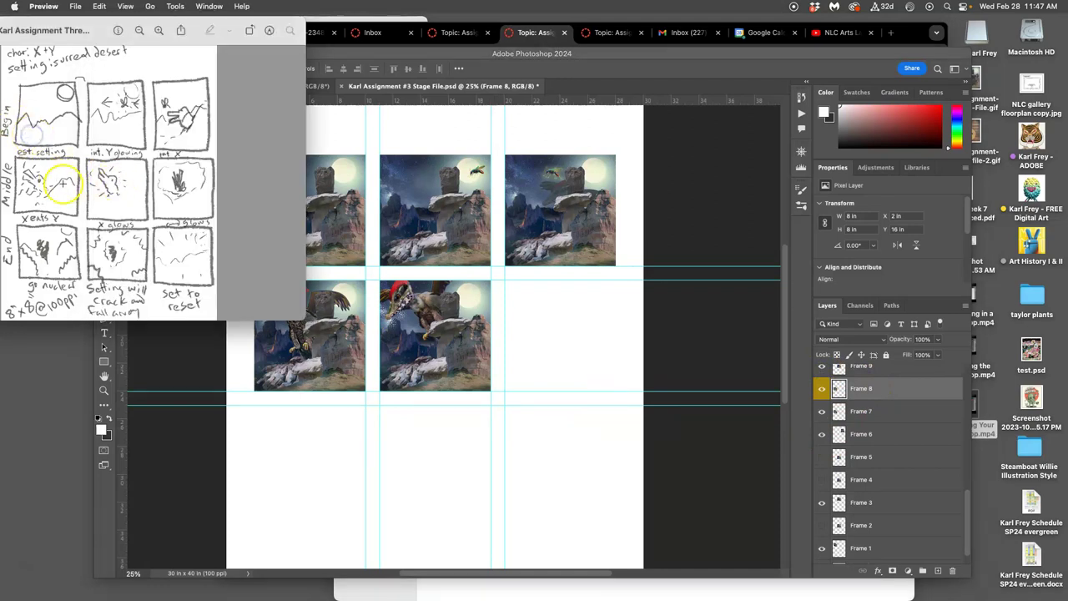
click(539, 349)
click(822, 435)
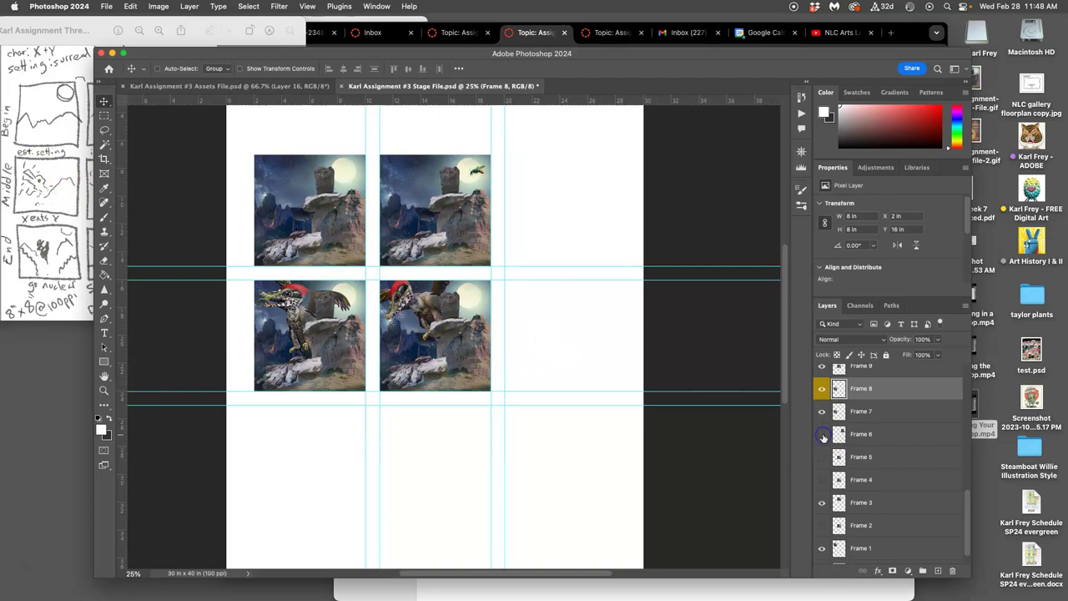
click(822, 435)
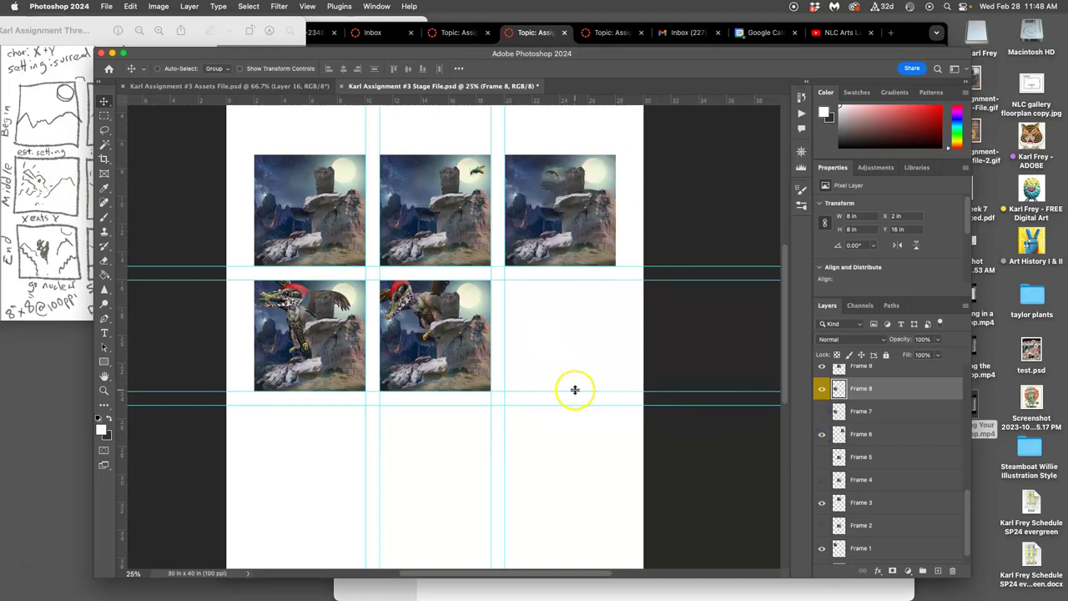
scroll(909, 400, up, 3)
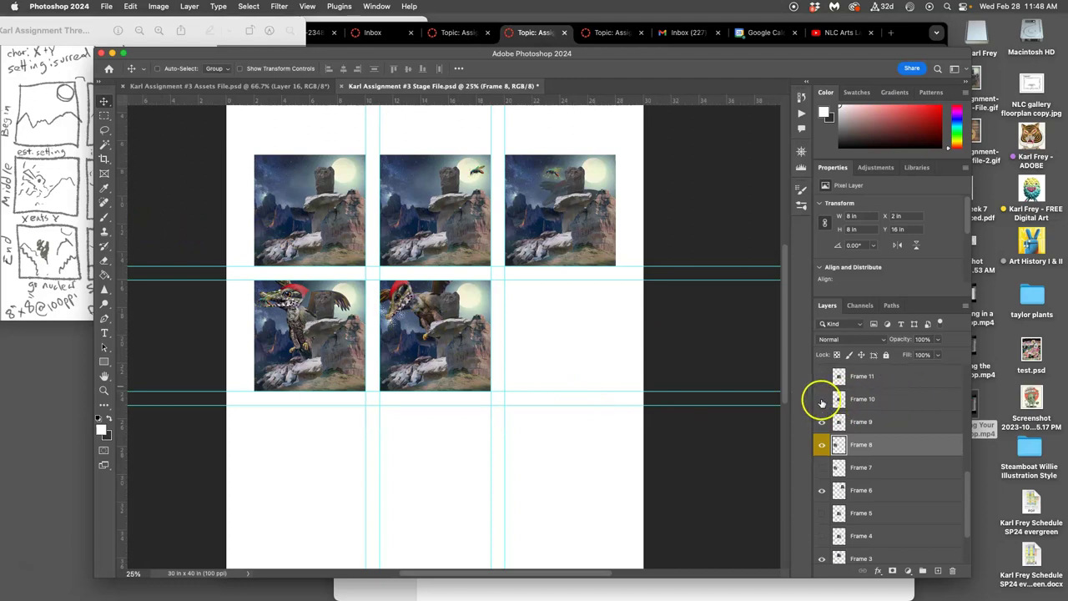
click(822, 399)
click(822, 377)
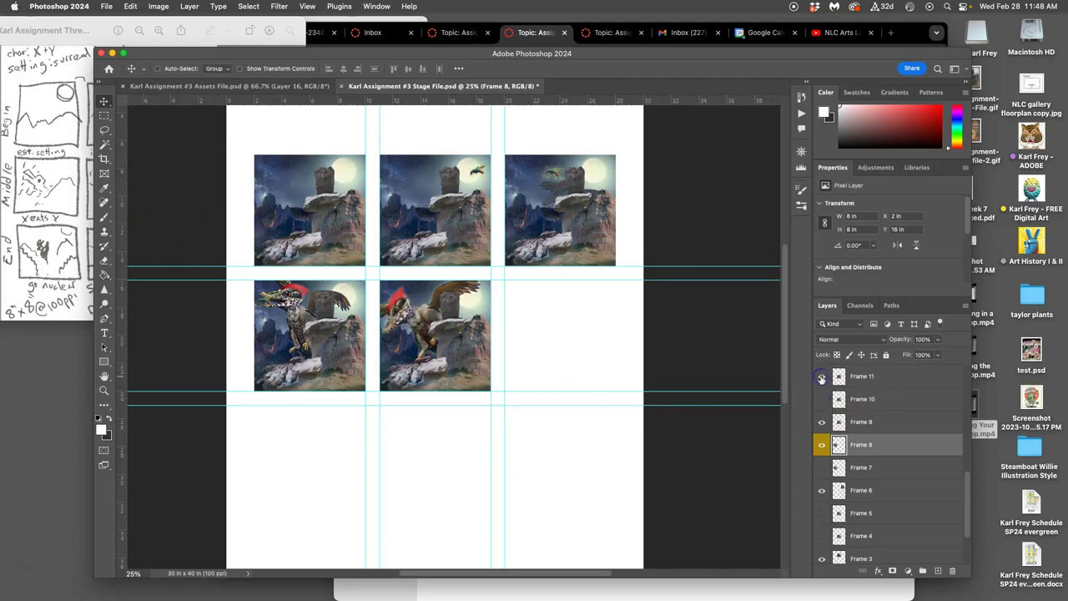
click(860, 376)
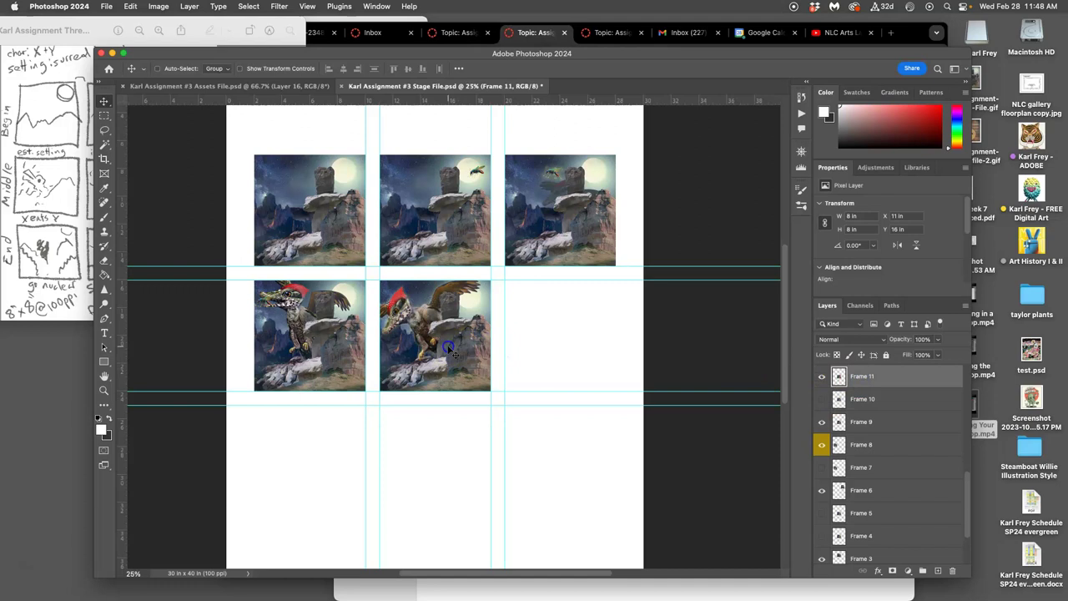
drag(463, 348, 573, 348)
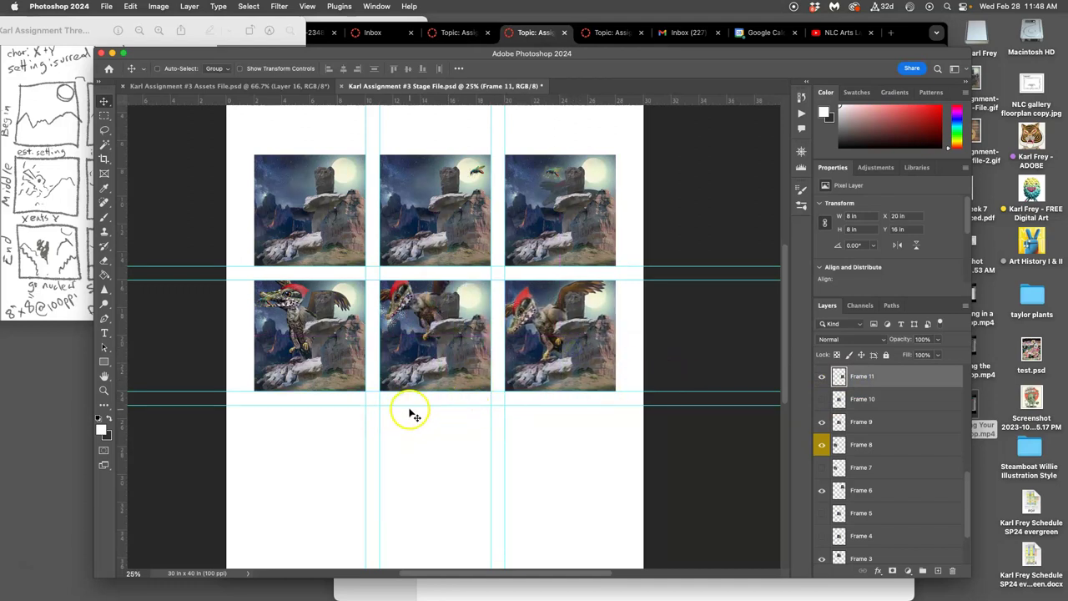
click(58, 253)
click(386, 450)
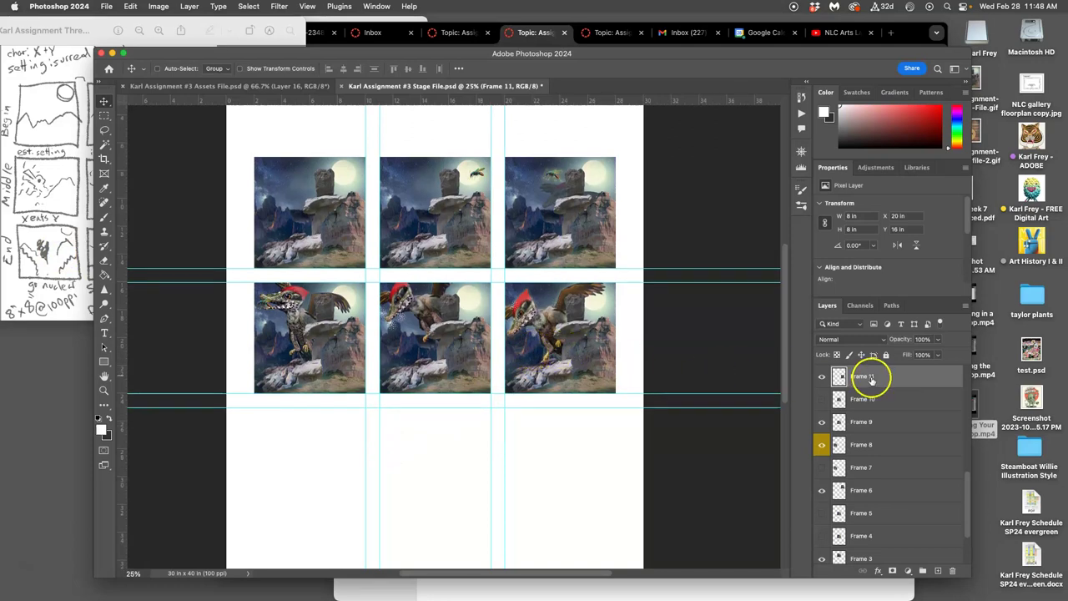
Step: Replace Frame 11 with Frame 12 in the right cell at X 20 in, Y 16 in
scroll(872, 384, up, 2)
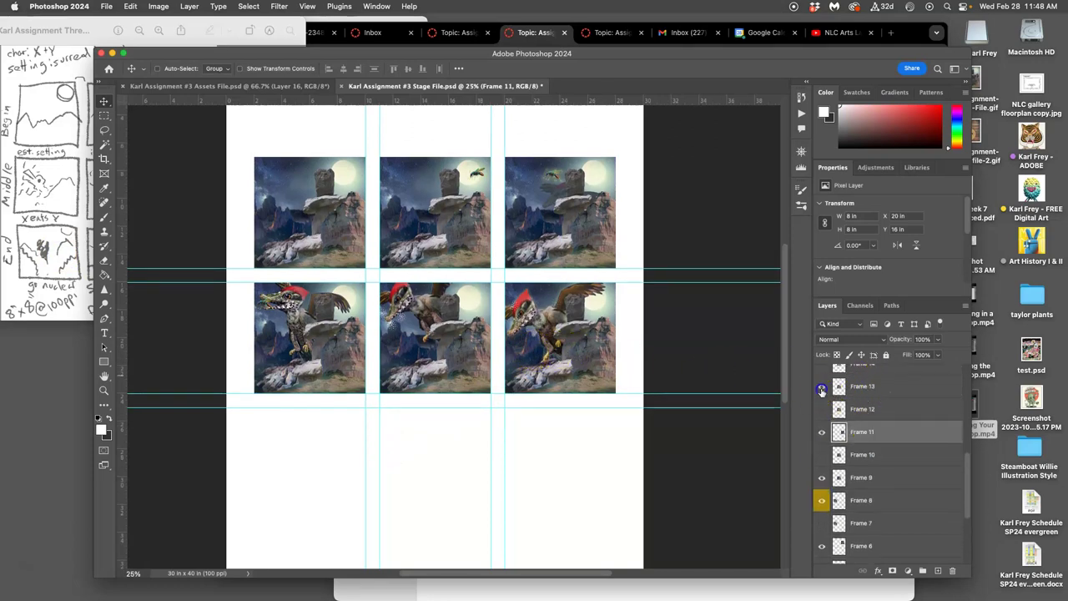
click(821, 387)
click(822, 388)
click(822, 407)
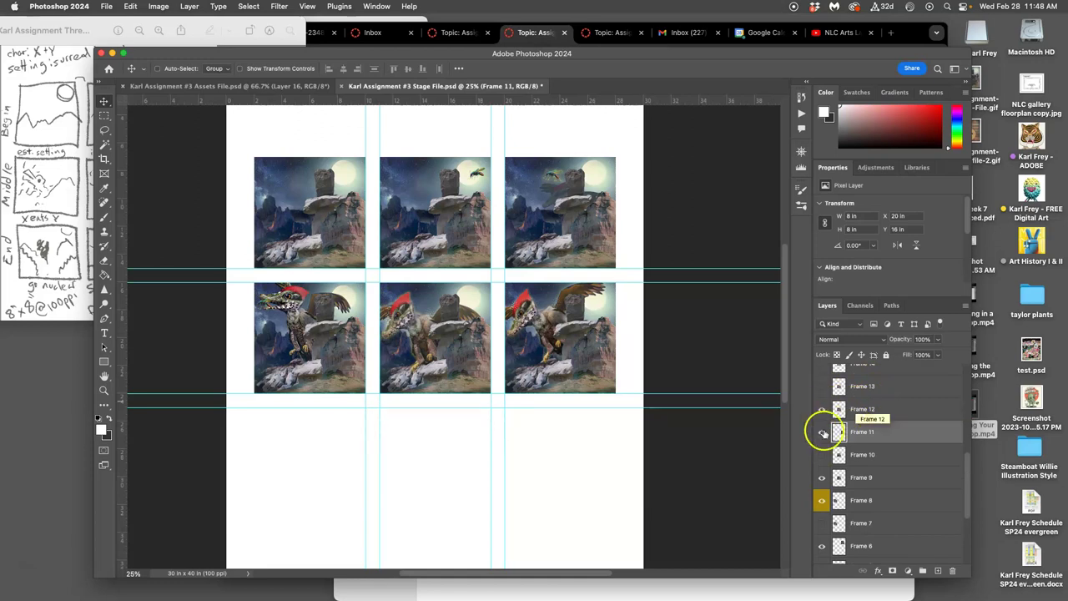
click(822, 432)
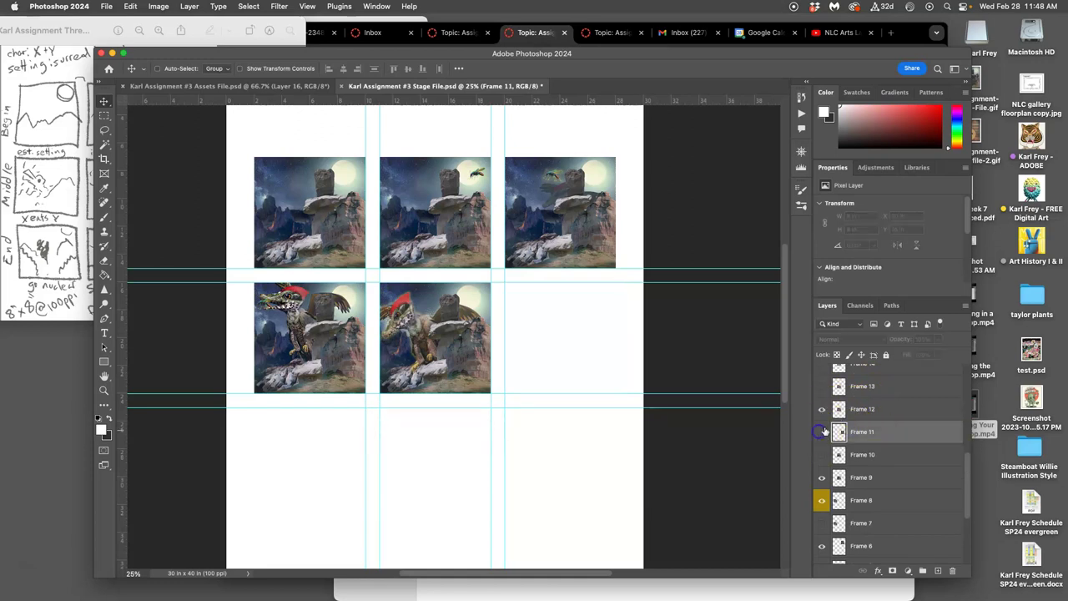
click(906, 409)
drag(448, 320, 562, 338)
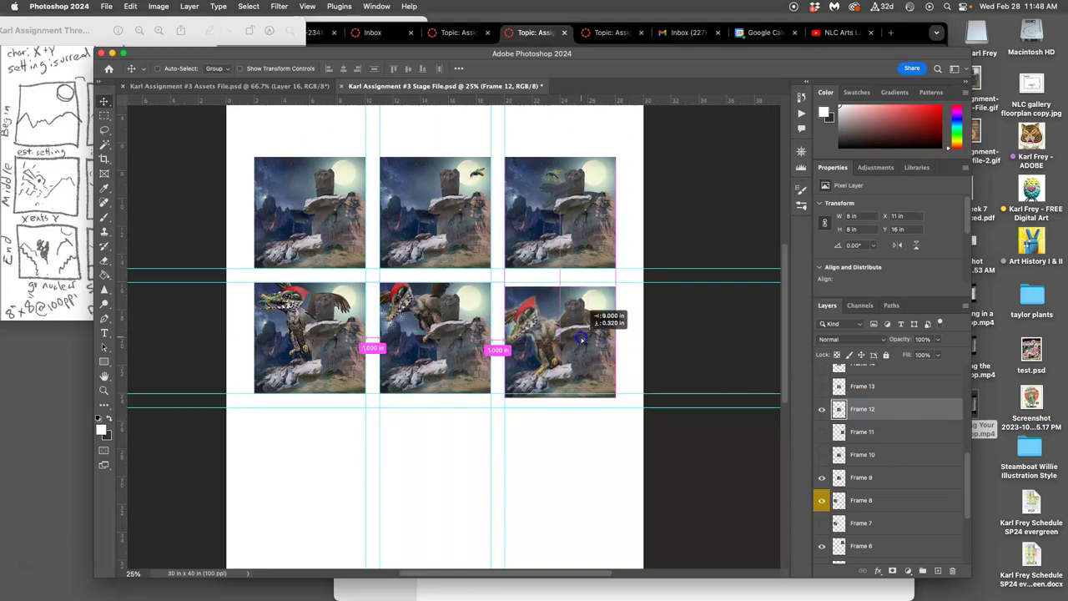
drag(581, 339, 582, 335)
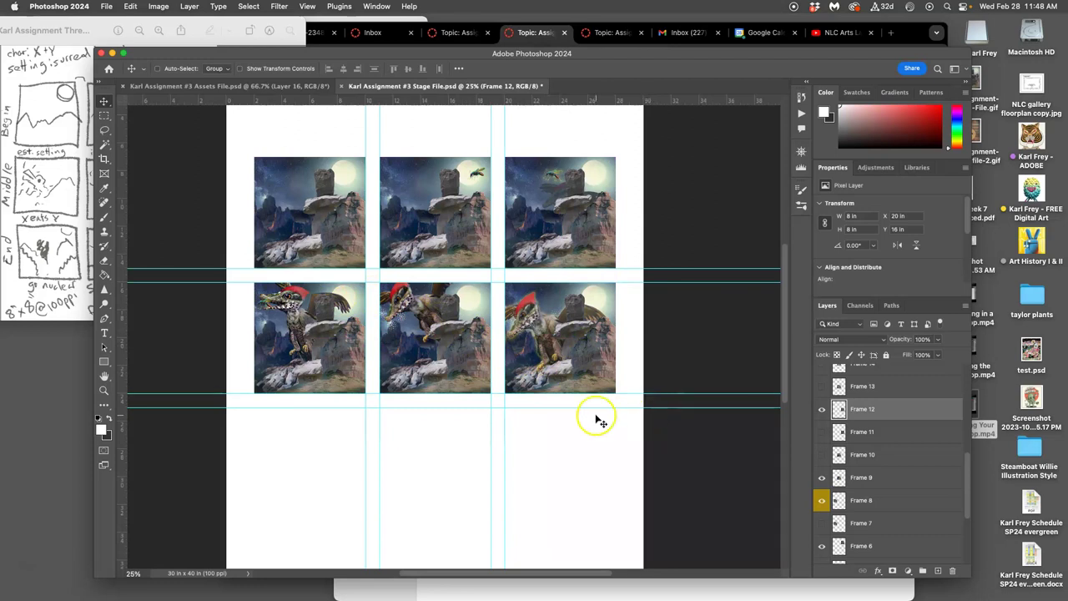
Step: Show Frame 14 and move it into the bottom-left cell, checking the middle-cell image
click(822, 370)
scroll(844, 435, up, 3)
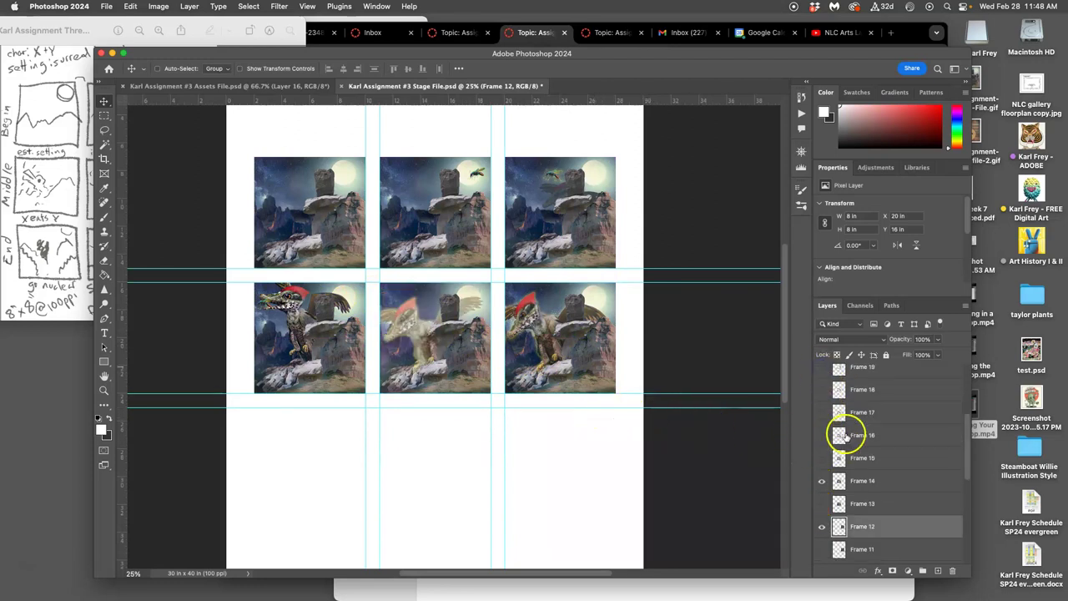
click(860, 481)
drag(445, 330, 320, 455)
scroll(873, 448, up, 5)
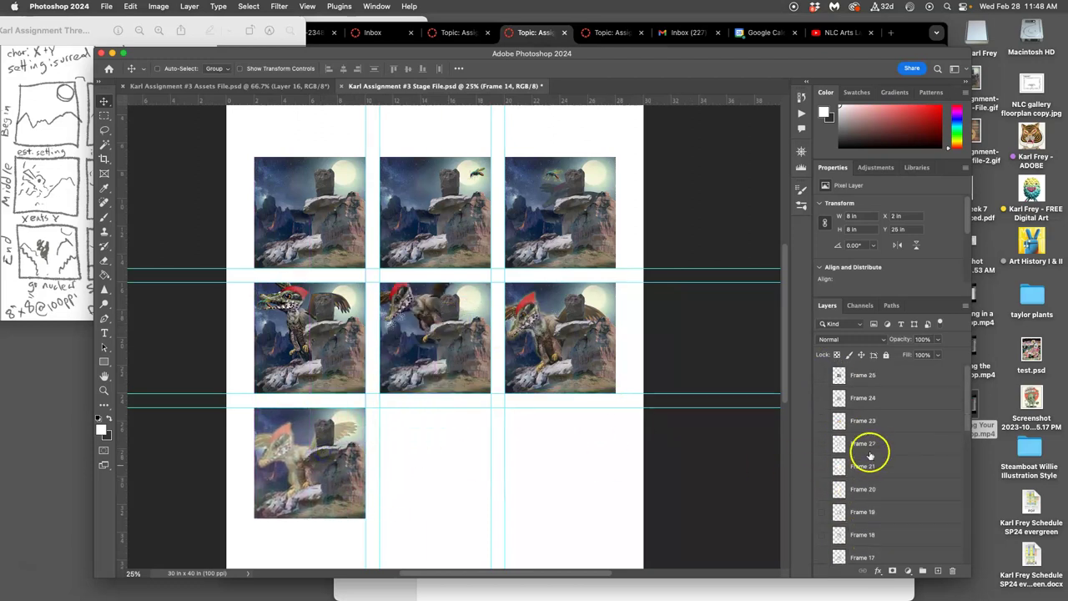
click(821, 465)
click(820, 467)
scroll(876, 467, down, 4)
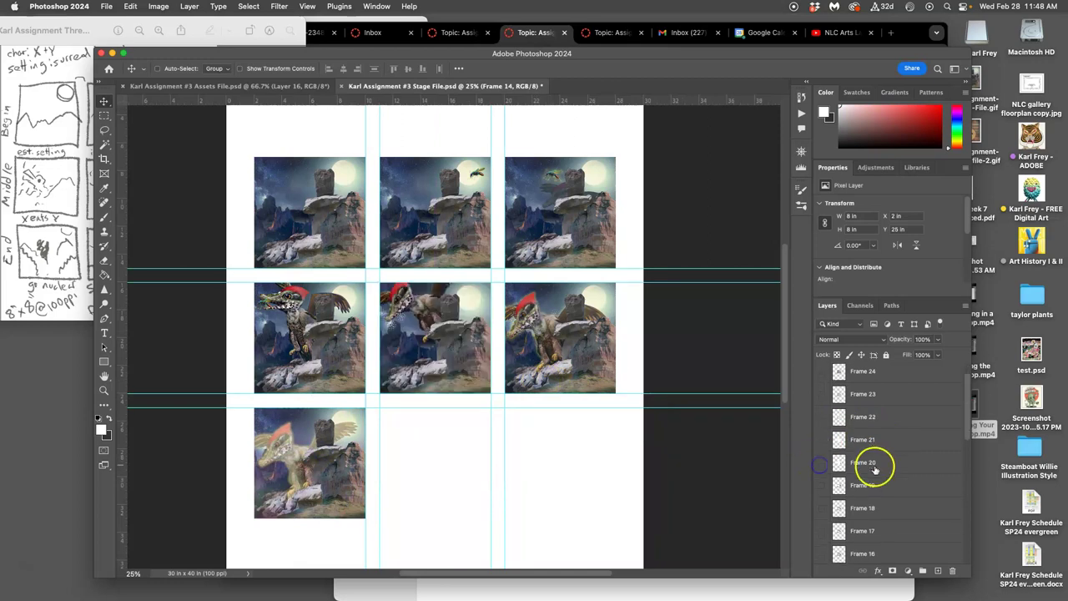
click(823, 469)
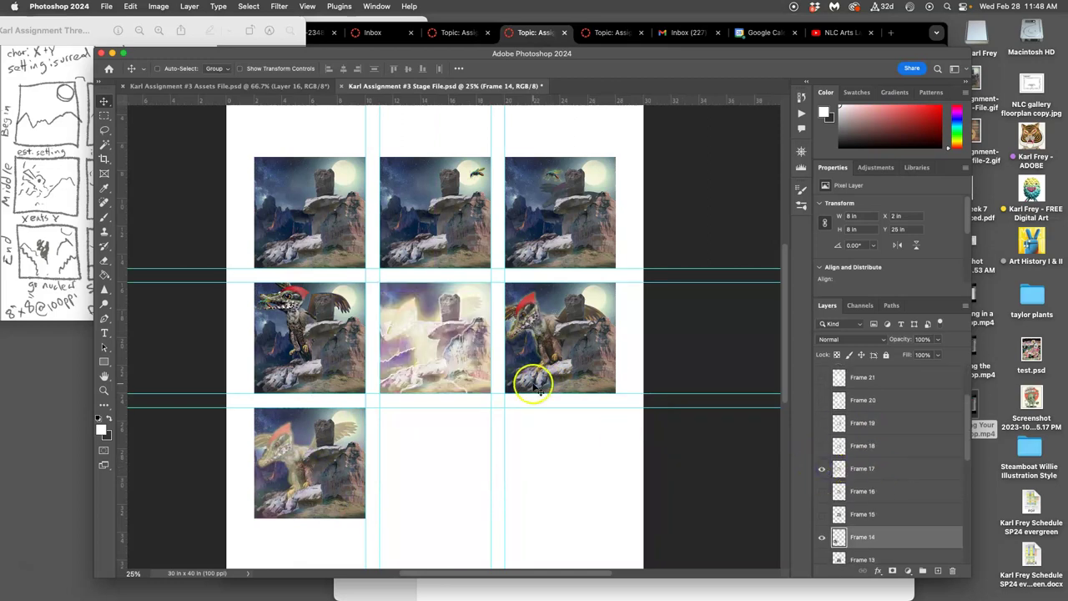
drag(458, 360, 423, 458)
Step: Show Frames 19 and 20, moving Frame 20 bottom-right and Frame 19 into the bottom row
click(853, 468)
click(822, 423)
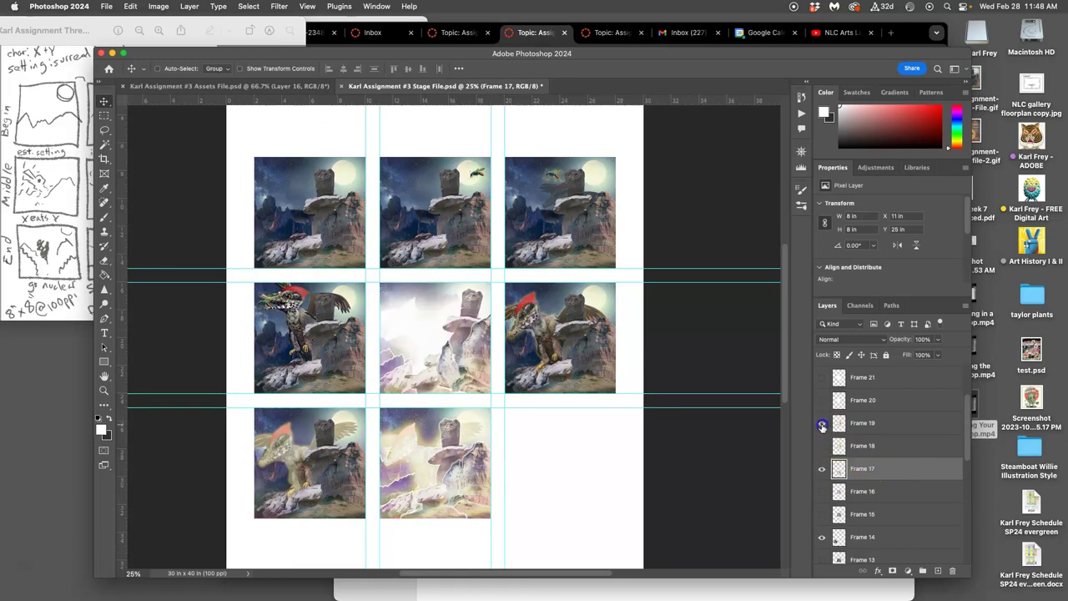
click(822, 400)
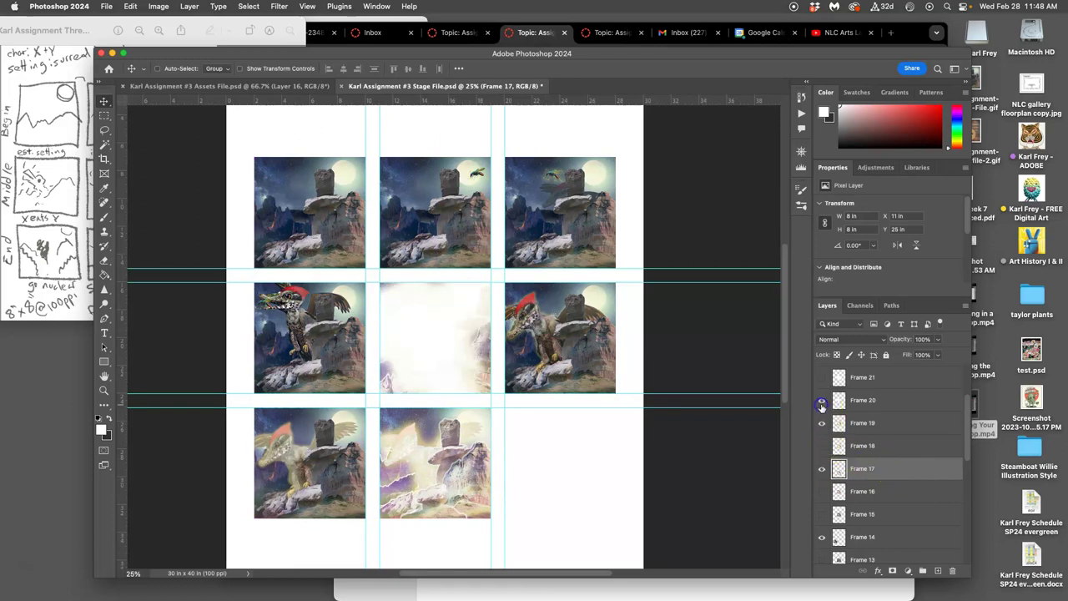
click(897, 401)
drag(470, 362, 595, 482)
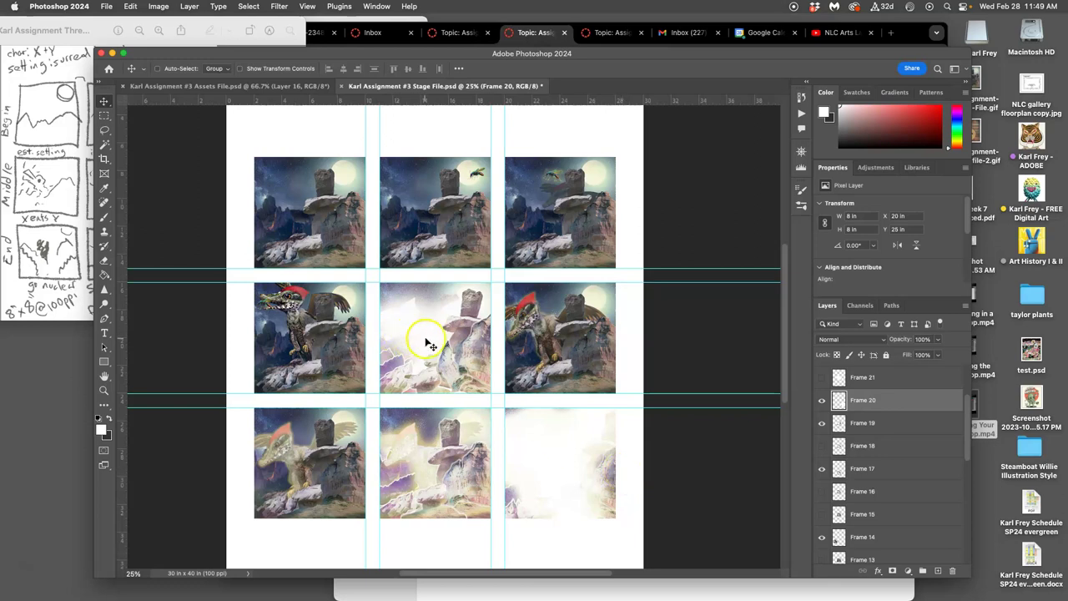
click(904, 423)
drag(425, 335, 422, 446)
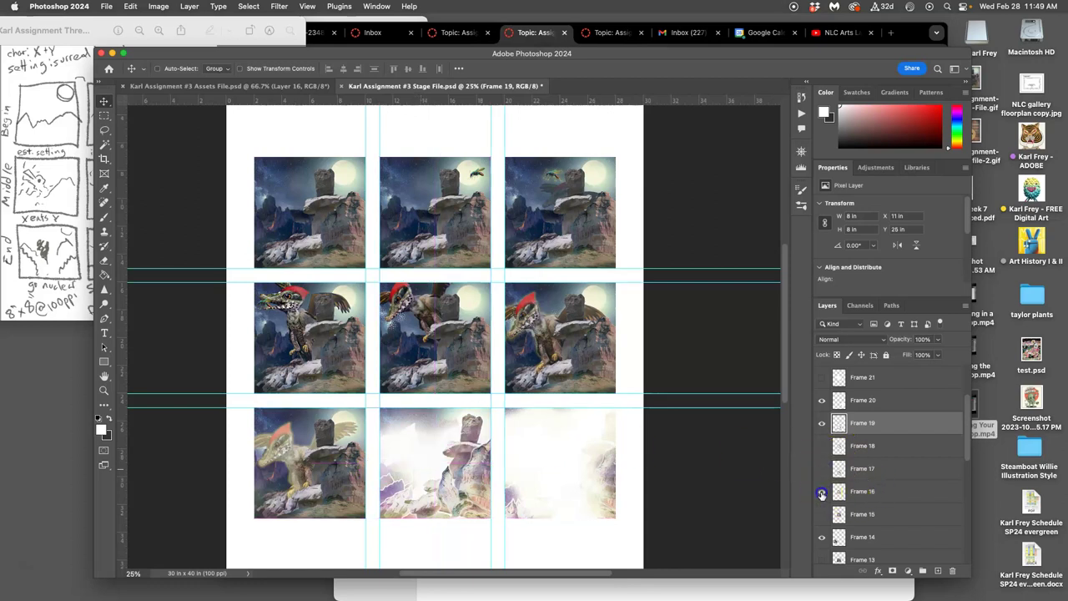
Step: Reposition Frame 19, then swap Frame 15 in for Frame 14 in the bottom-left slot
click(822, 494)
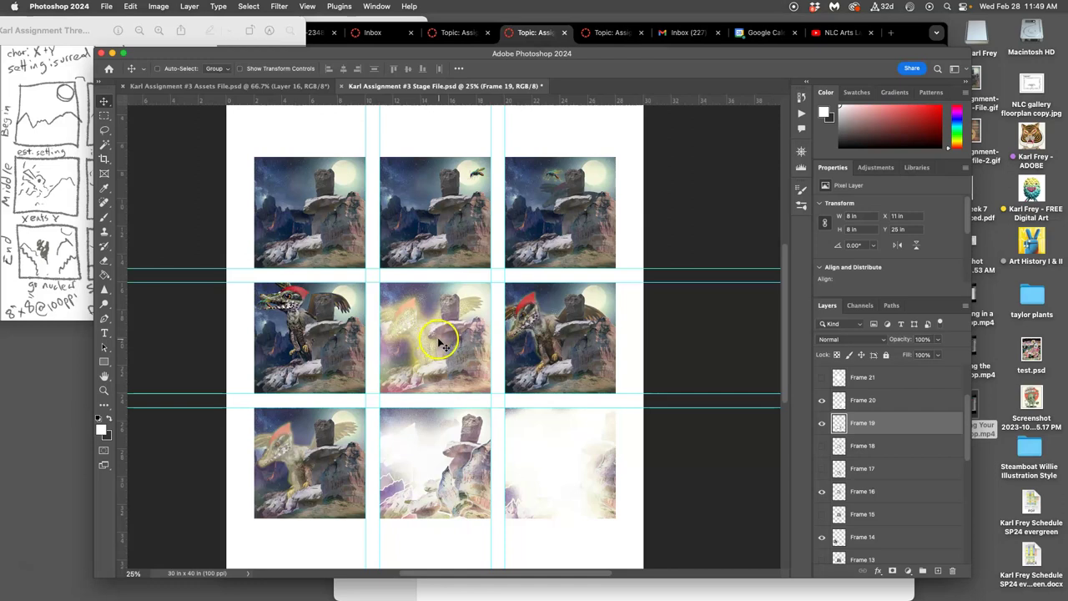
click(821, 493)
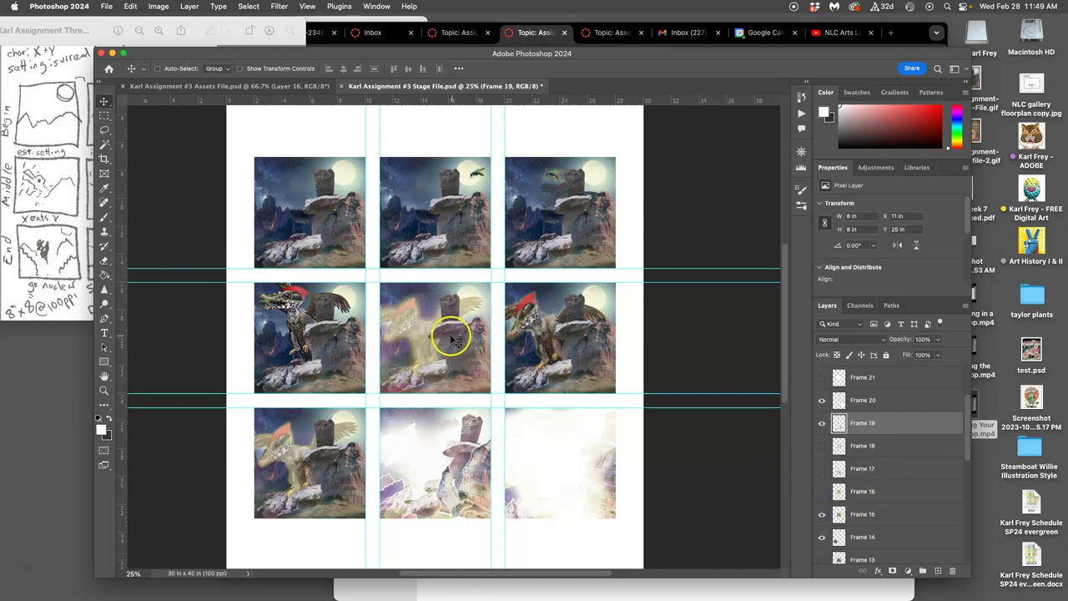
drag(448, 335, 334, 420)
click(859, 511)
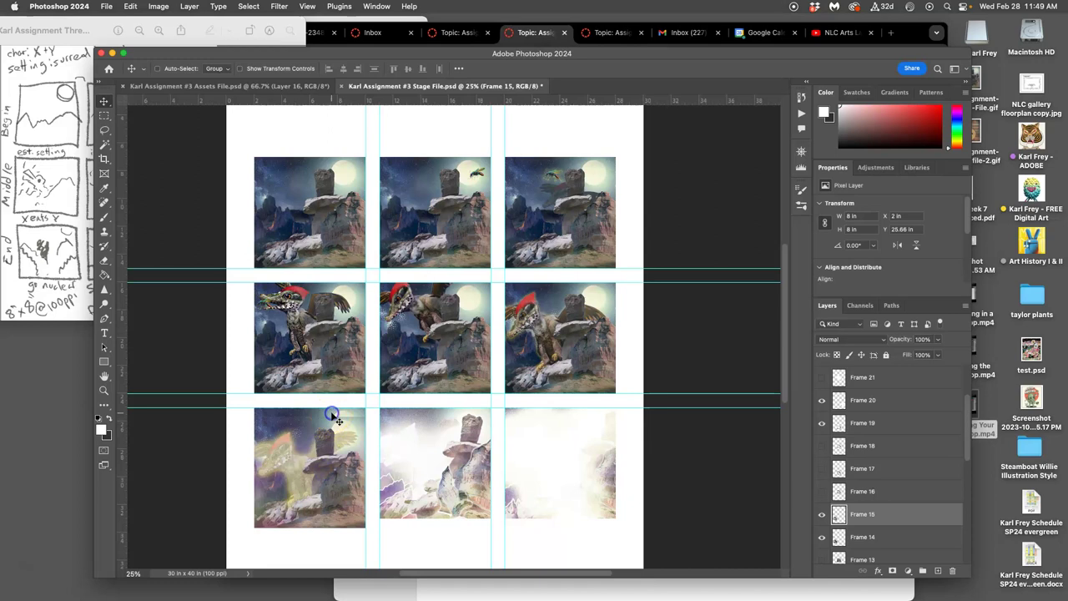
click(821, 536)
drag(326, 460, 332, 459)
click(693, 319)
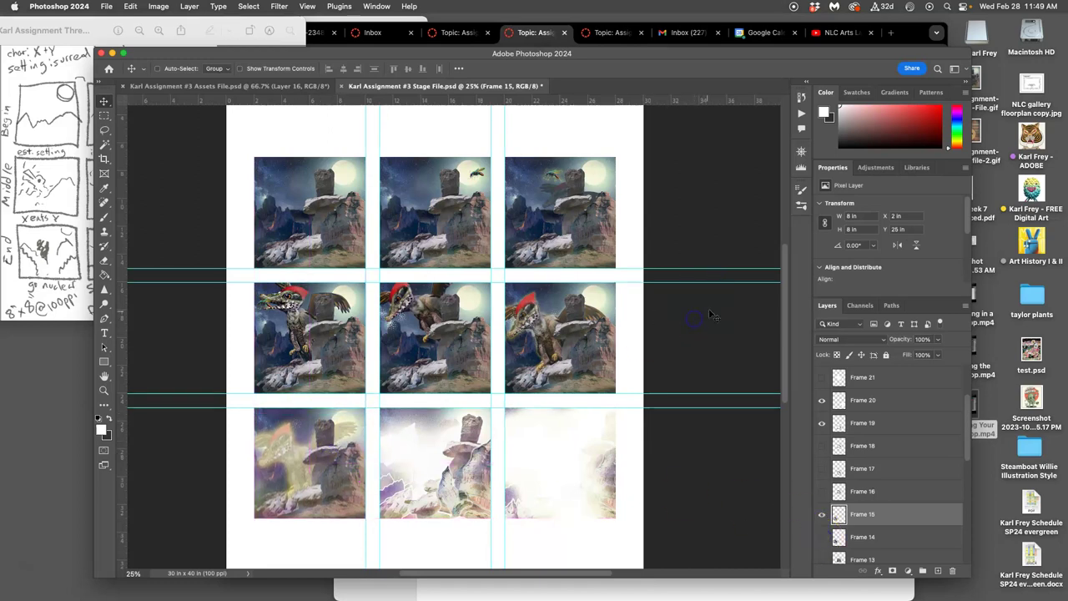
Step: Compare Frames 21, 23 and 24 over the middle image, leave them hidden, and zoom out
scroll(713, 313, down, 1)
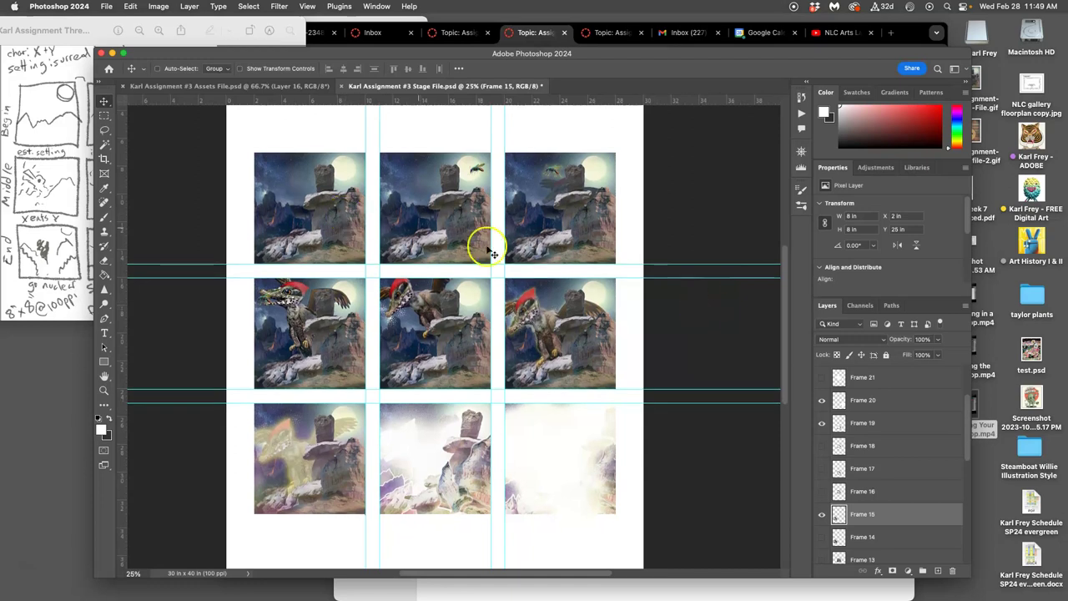
scroll(751, 478, up, 5)
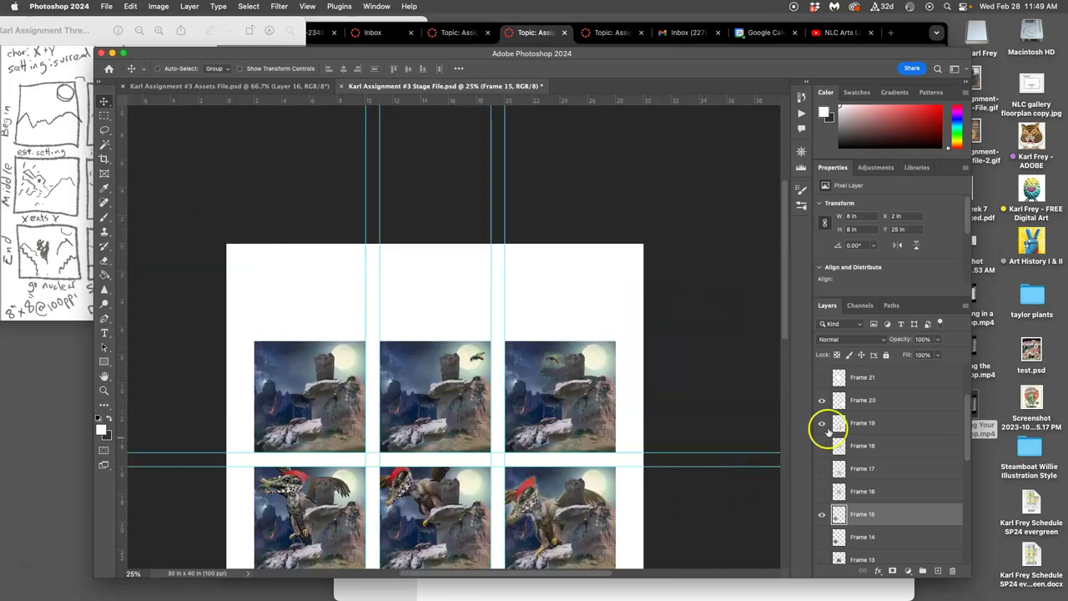
scroll(677, 398, down, 8)
scroll(677, 398, up, 3)
scroll(868, 424, up, 2)
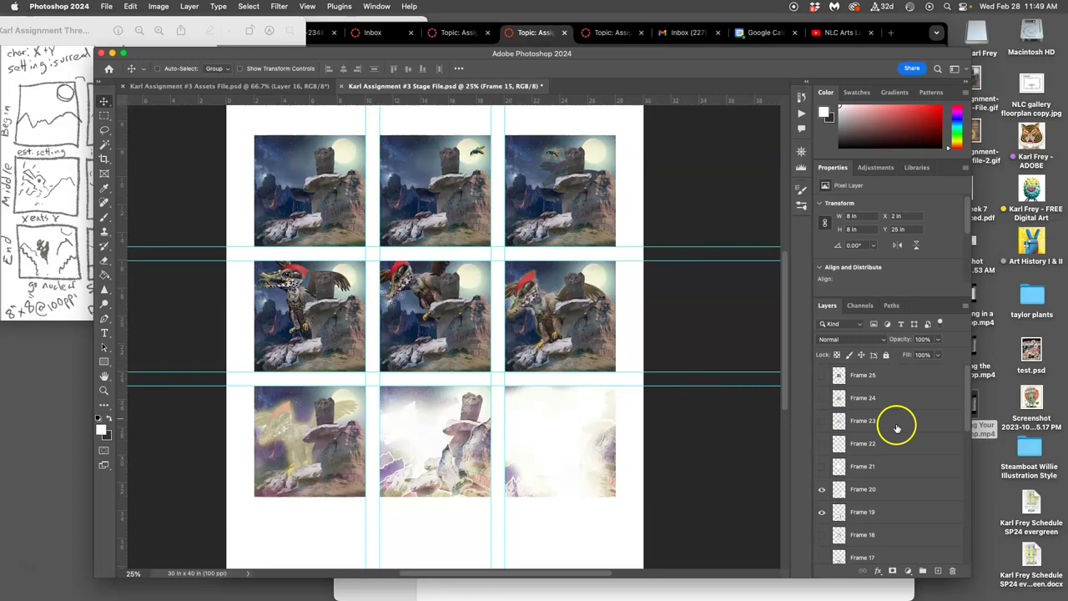
click(822, 467)
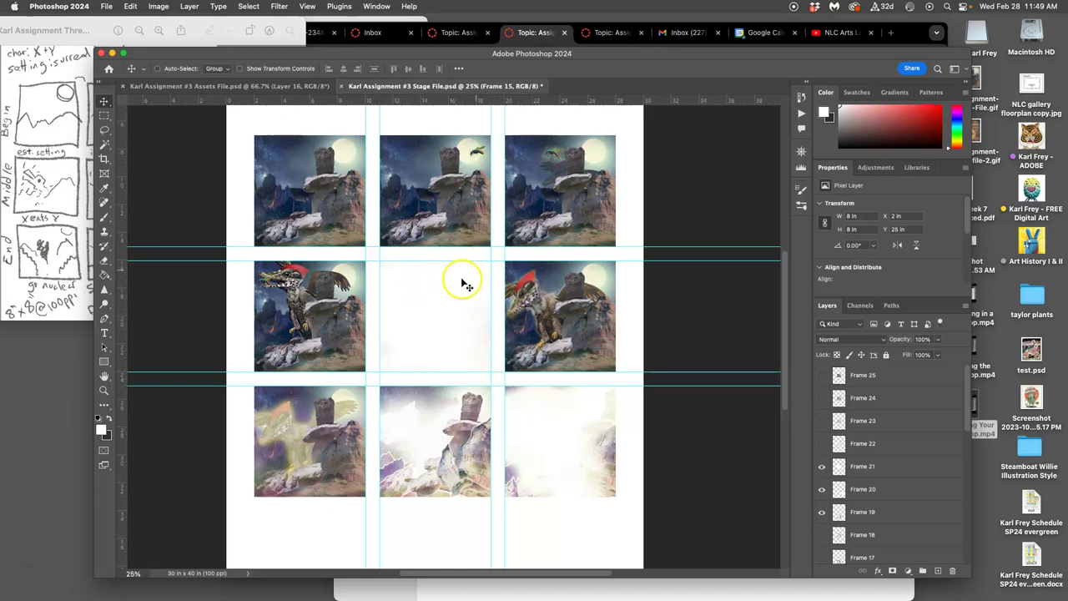
click(822, 467)
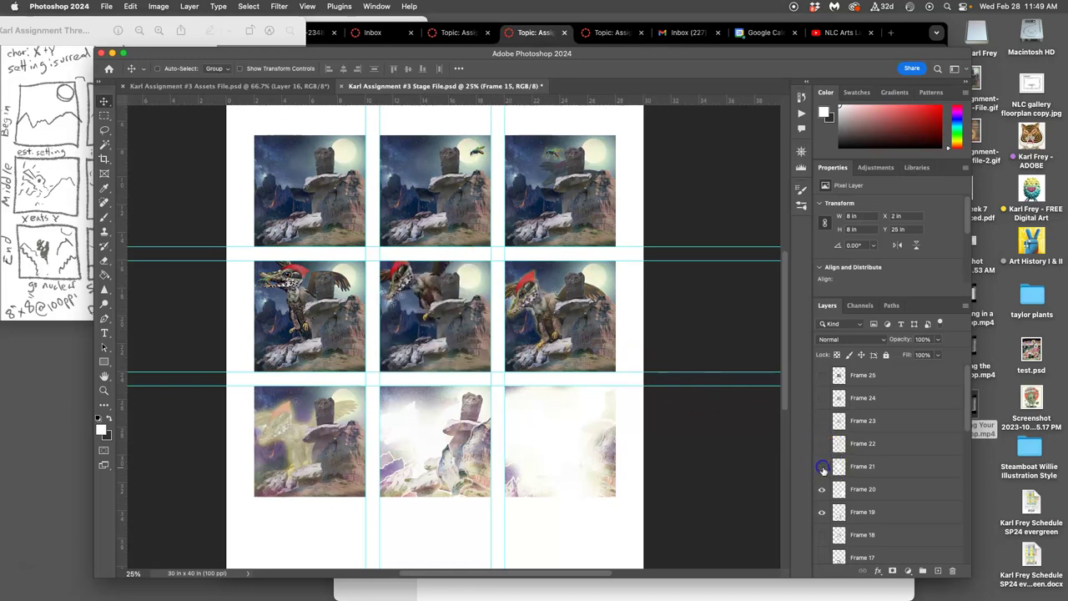
click(822, 421)
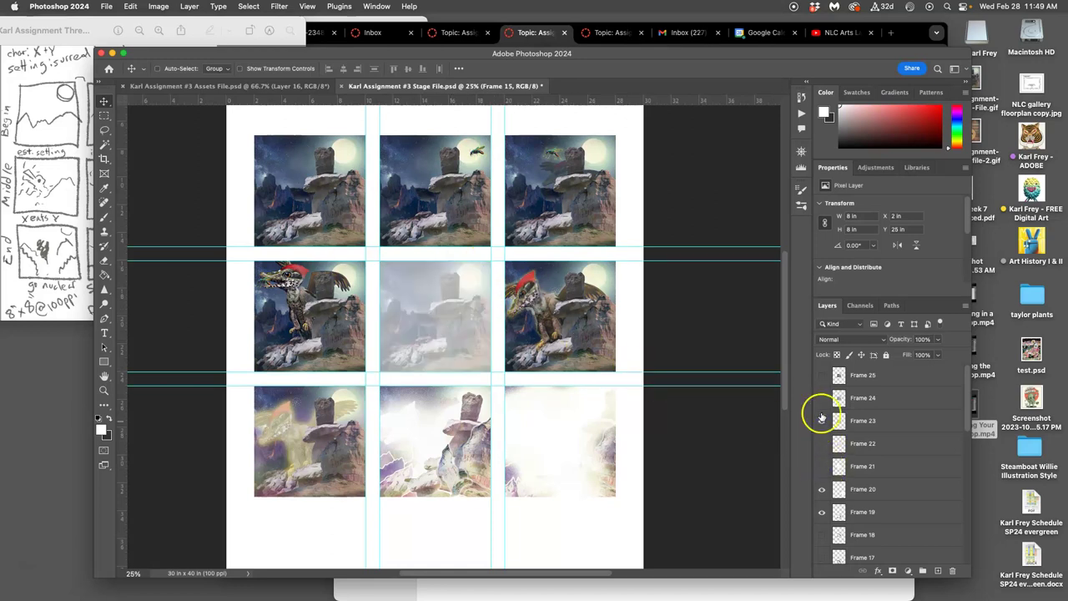
click(822, 399)
click(822, 420)
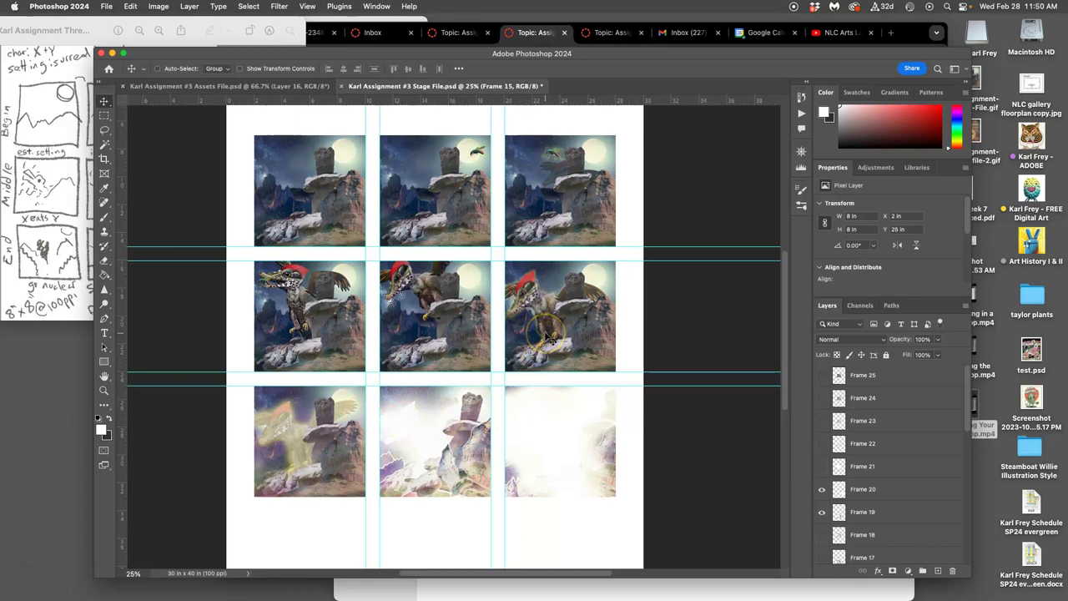
click(674, 349)
key(super+minus)
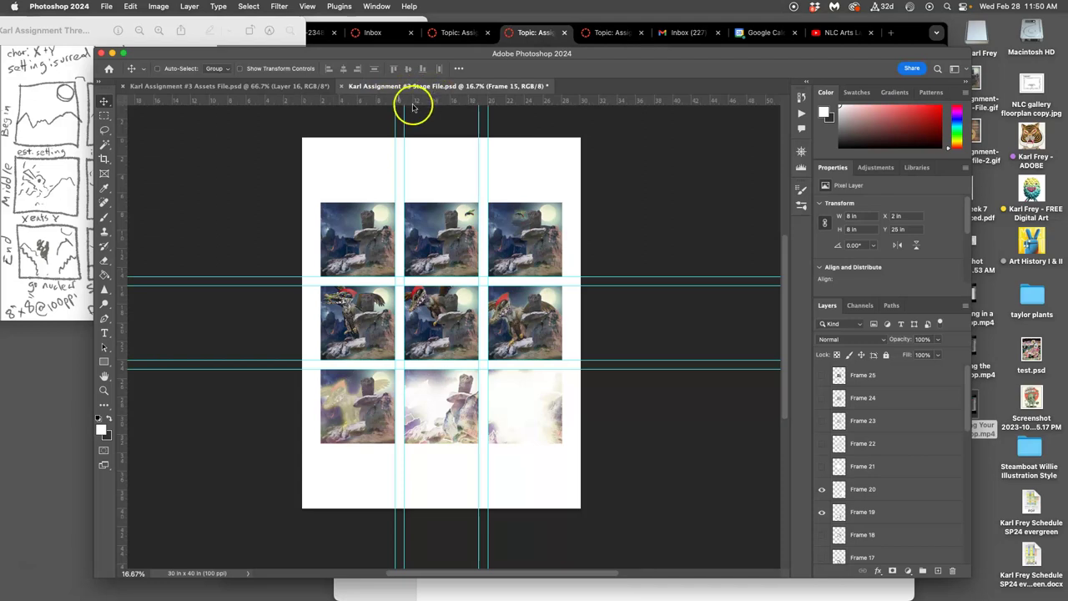
Step: Save the storyboard as a new Photoshop file, renaming 'Stage File' to 'Refined Storyboard'
click(106, 7)
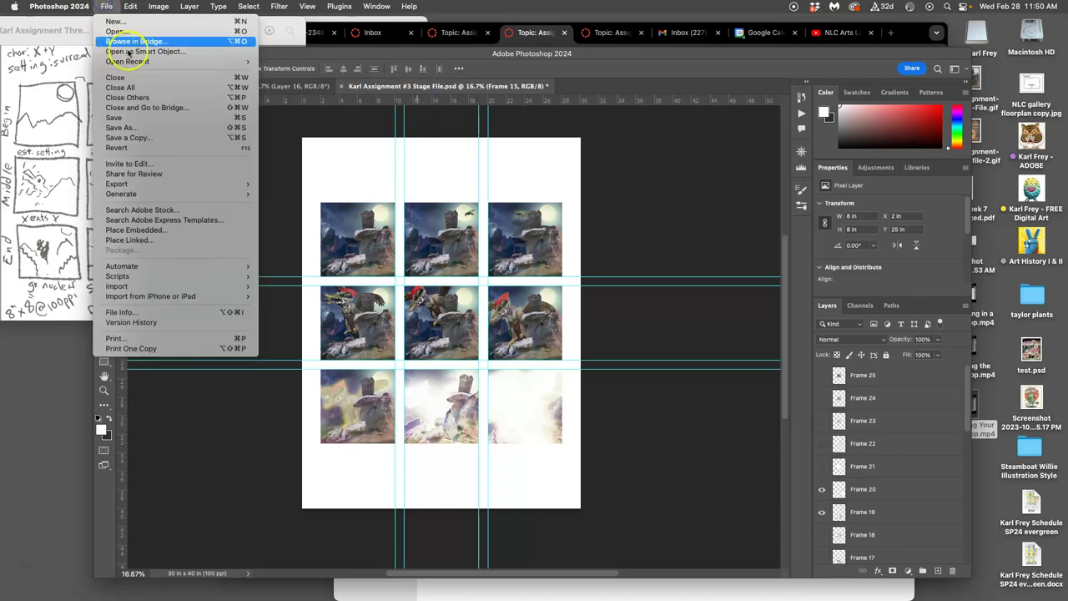
click(131, 128)
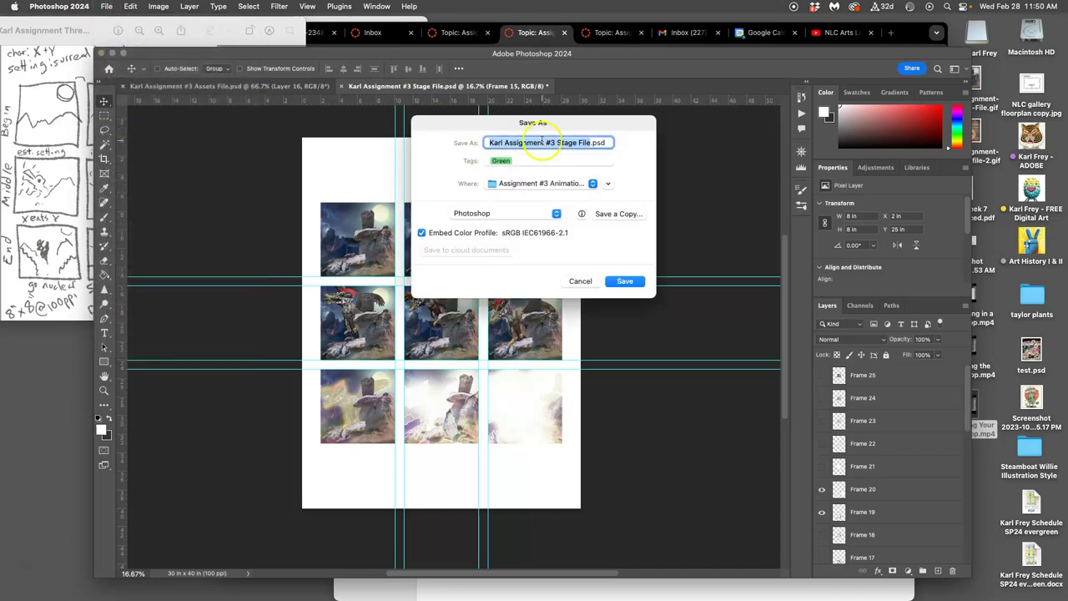
click(510, 142)
click(561, 144)
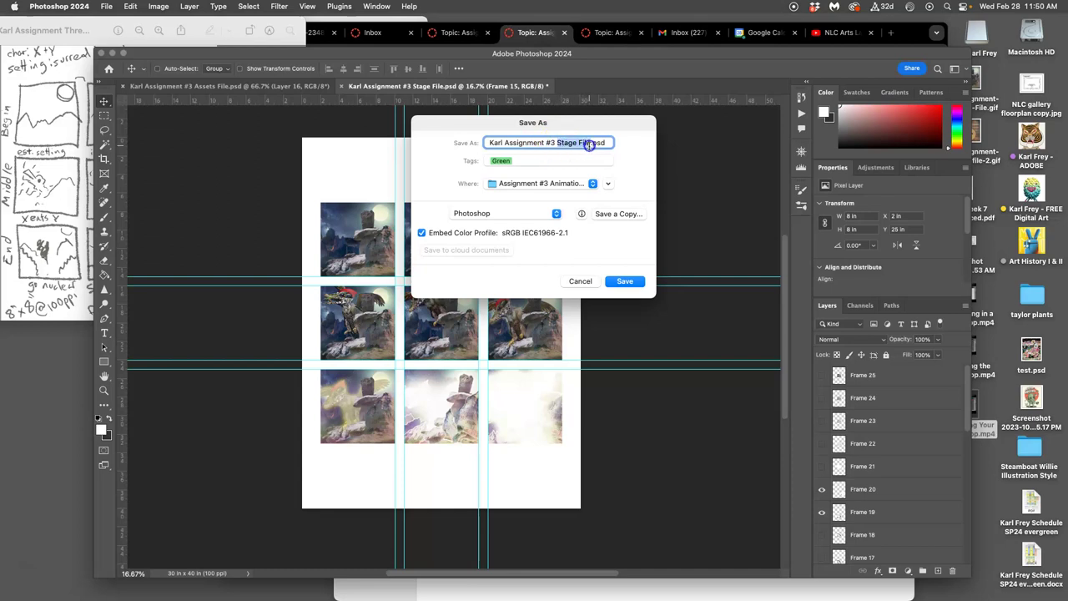
drag(589, 144, 591, 143)
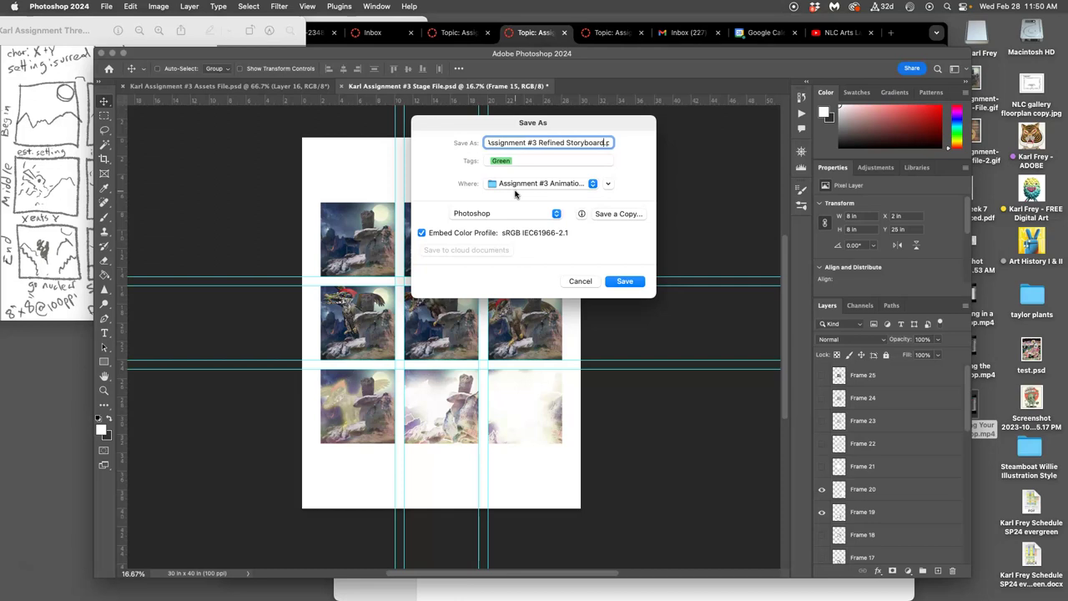
click(625, 281)
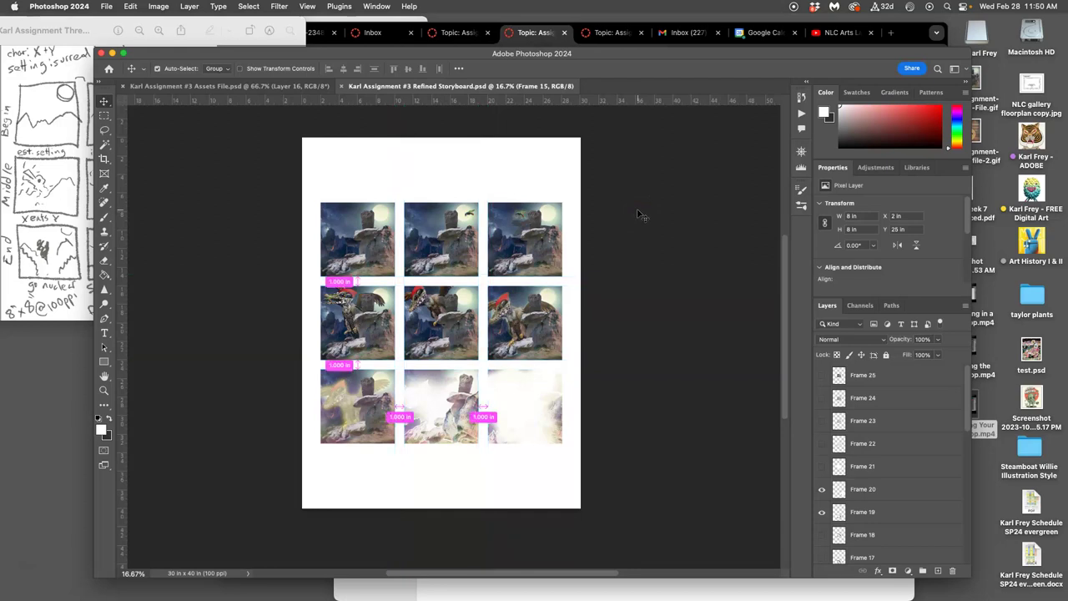
Step: Hide the guides, save a quality-12 JPEG copy to the Desktop, and minimize Photoshop
key(super+semicolon)
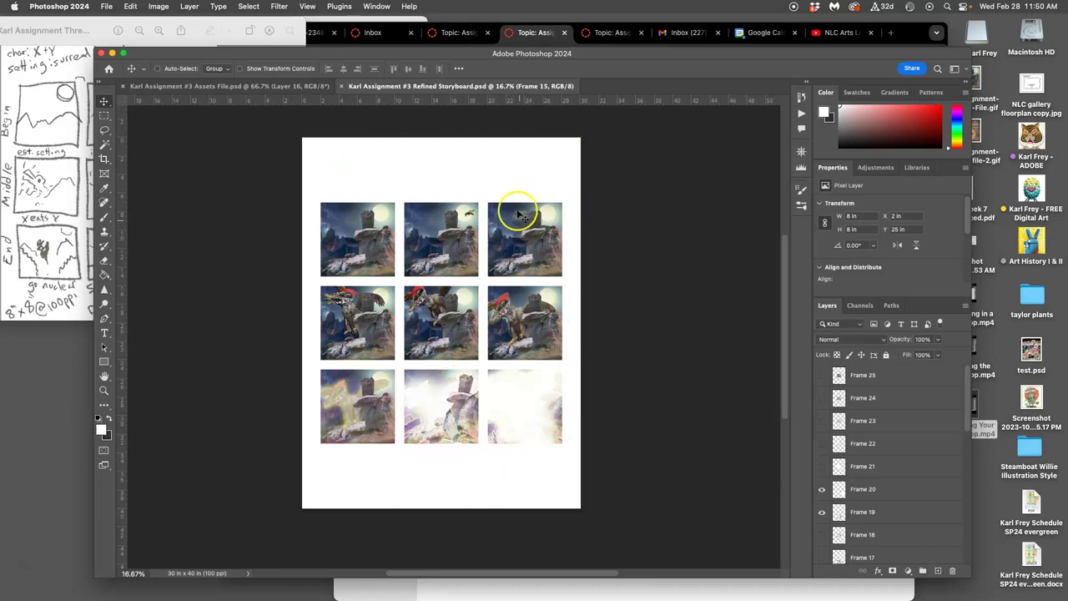
click(108, 6)
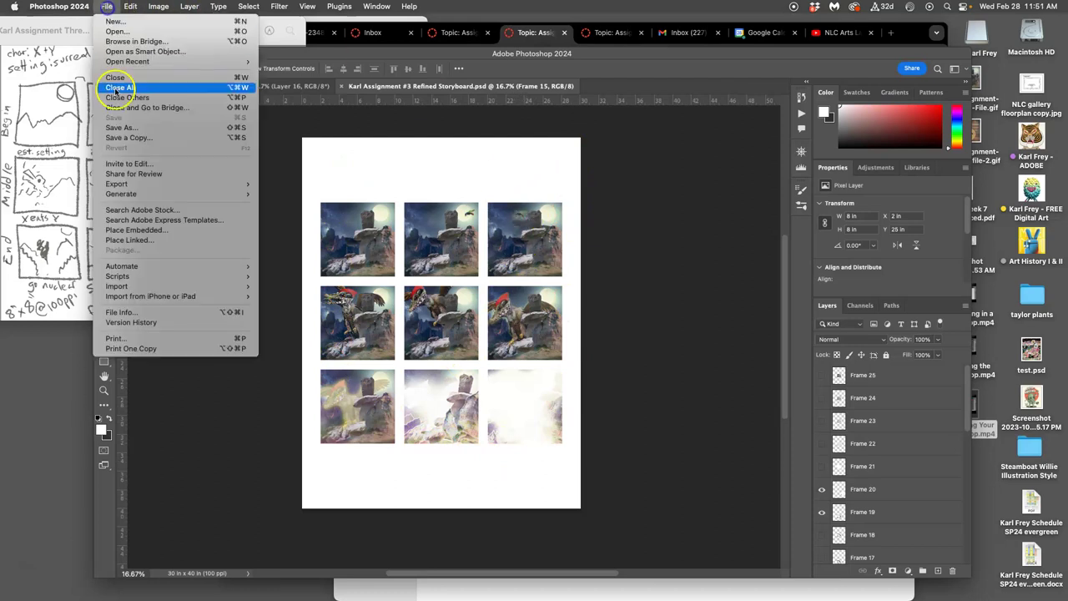
click(129, 137)
click(499, 167)
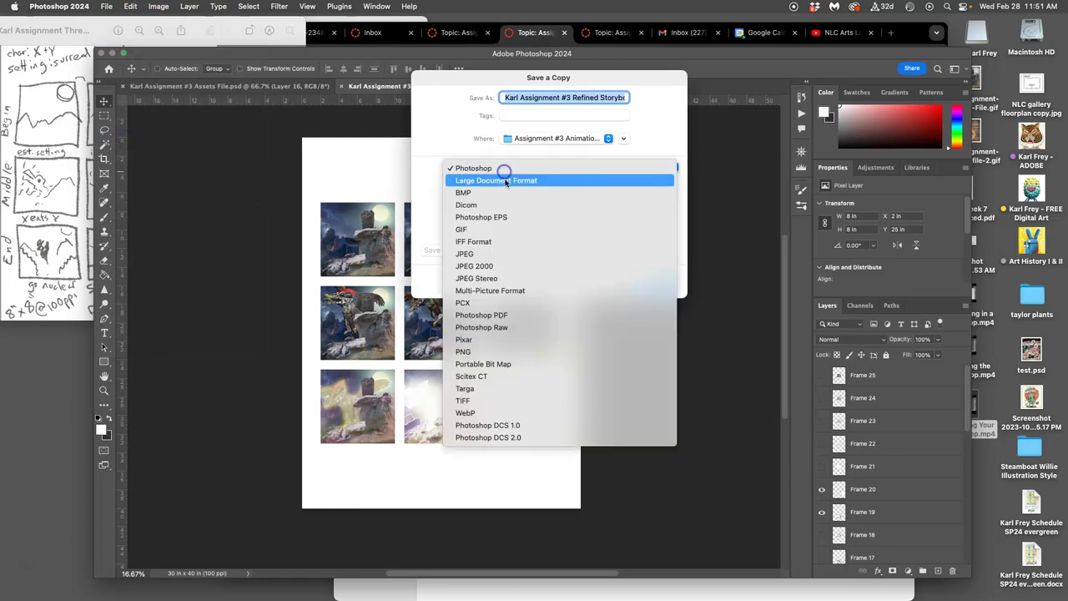
click(482, 254)
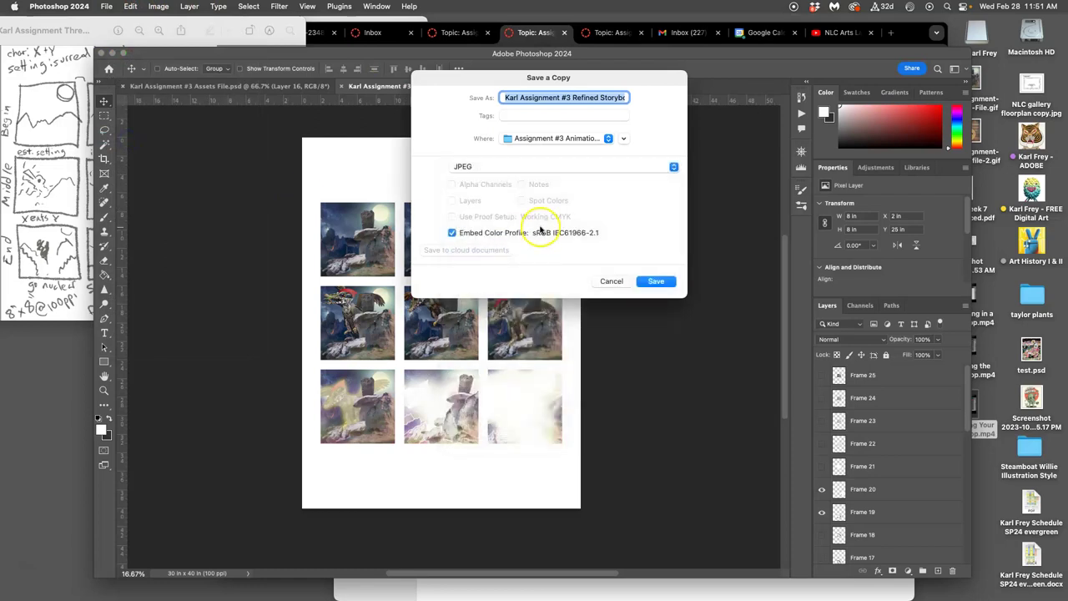
click(657, 281)
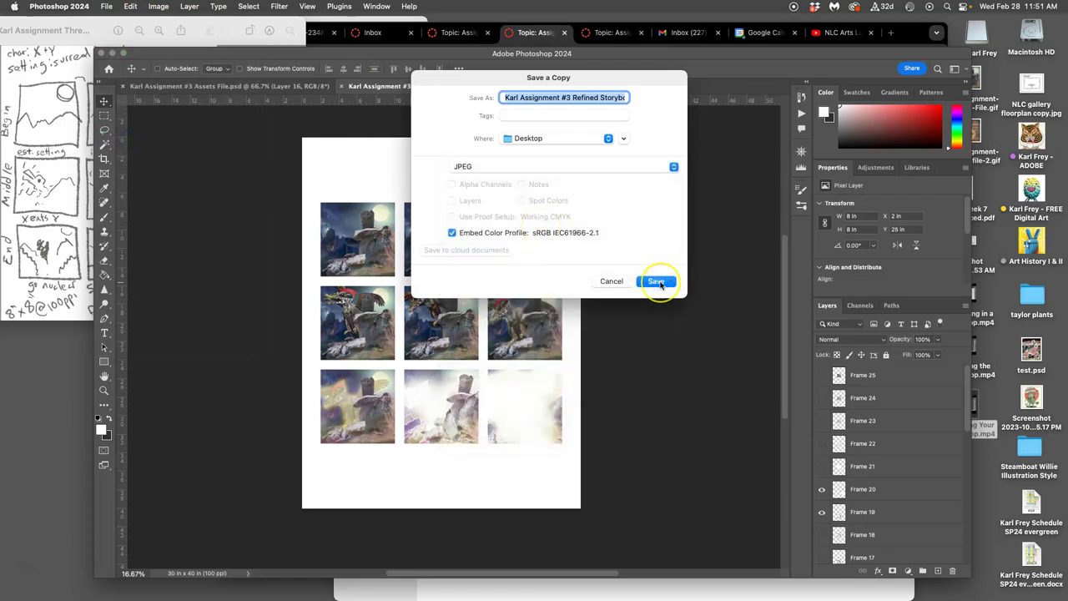
click(606, 170)
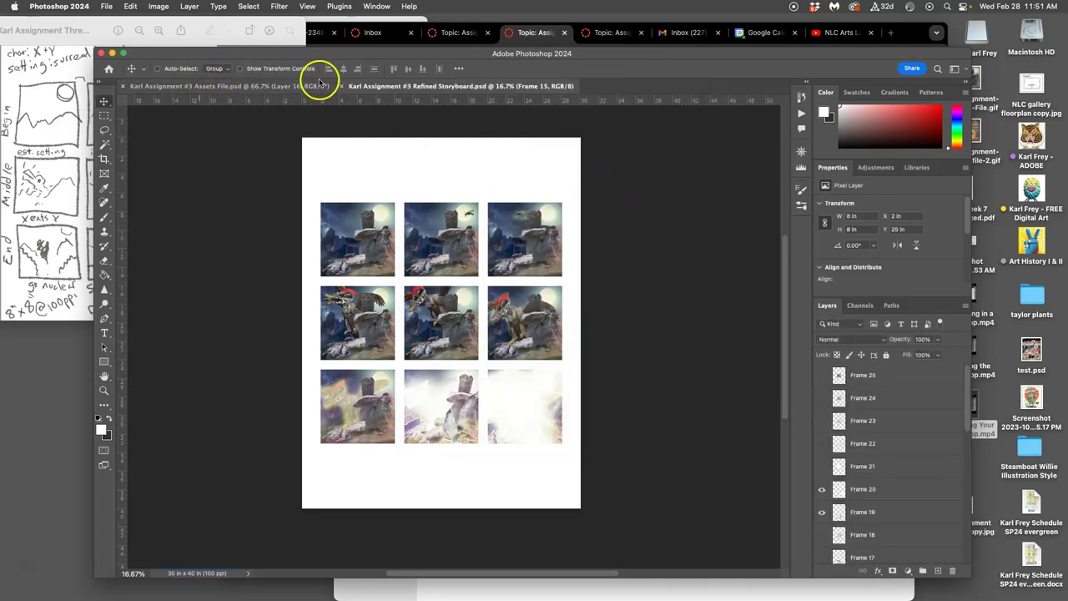
click(126, 57)
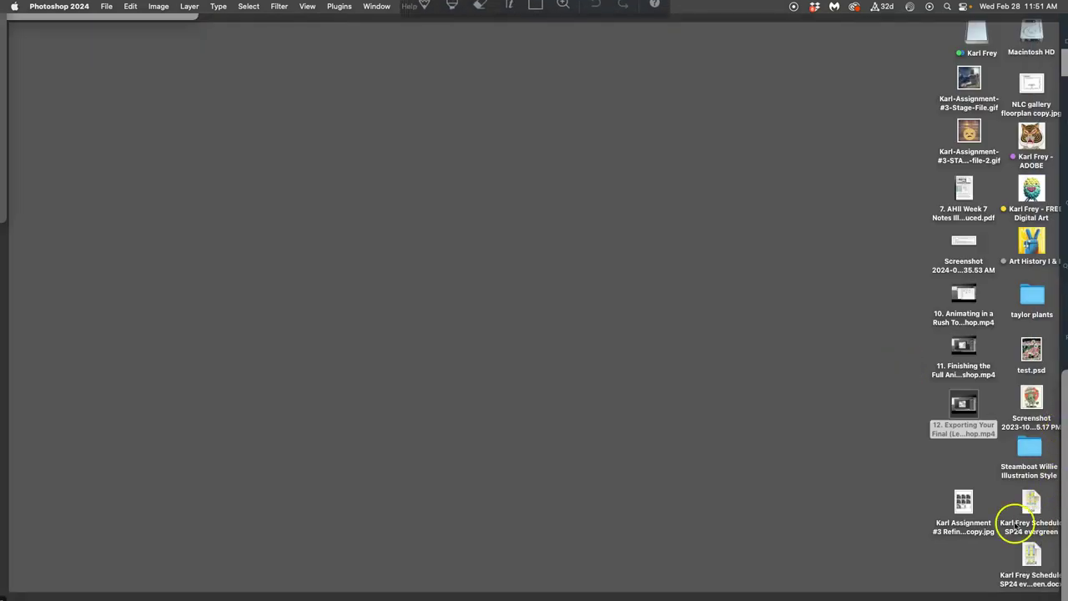
Step: Tag the desktop storyboard JPEG orange and move it into the Assignment #3 folder
click(961, 505)
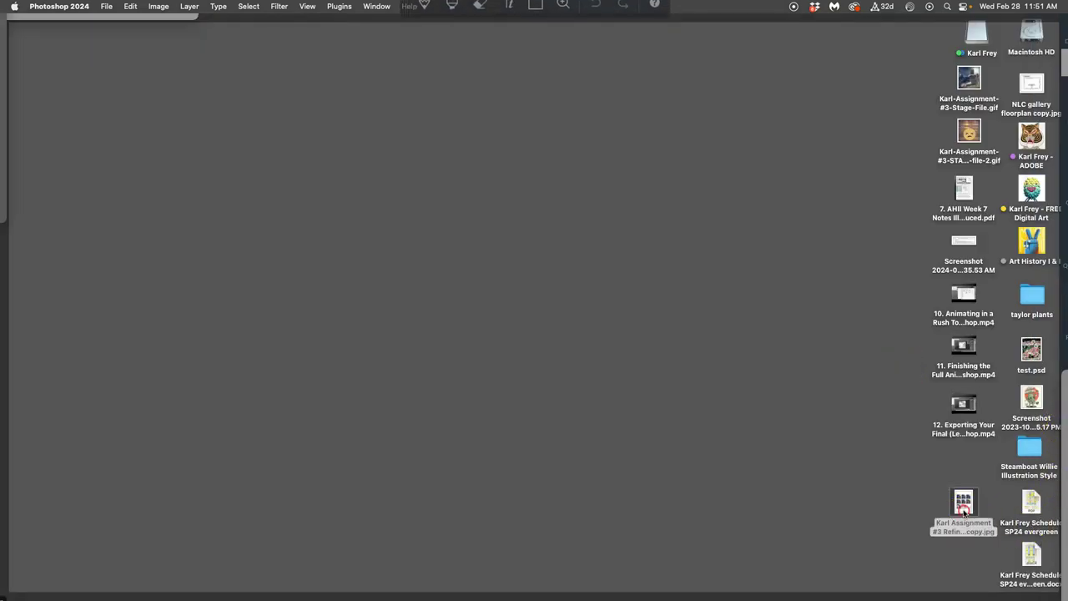
right_click(961, 505)
click(750, 501)
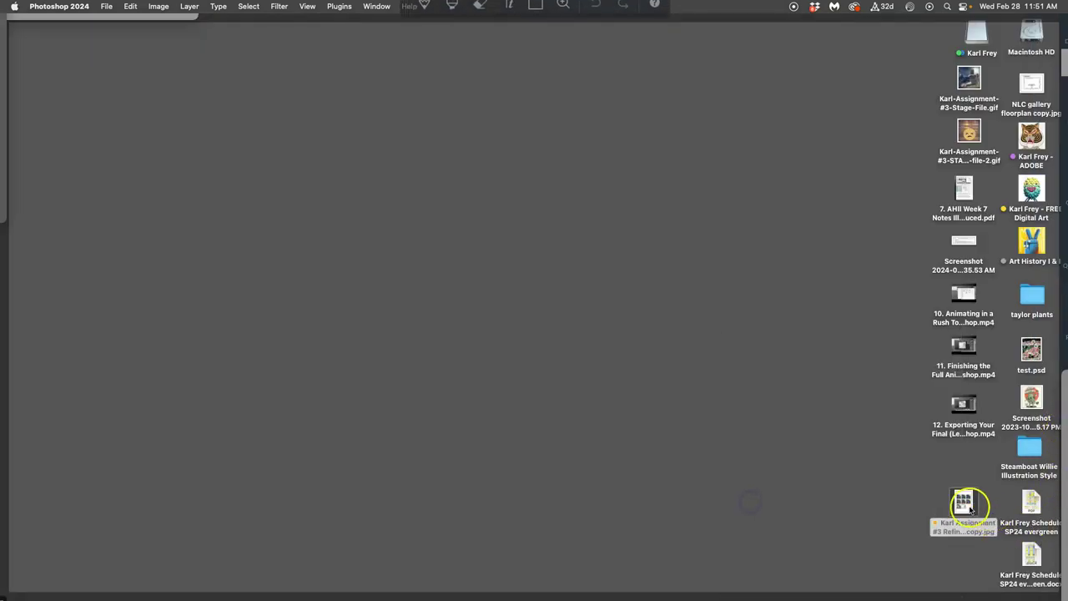
drag(968, 505, 657, 423)
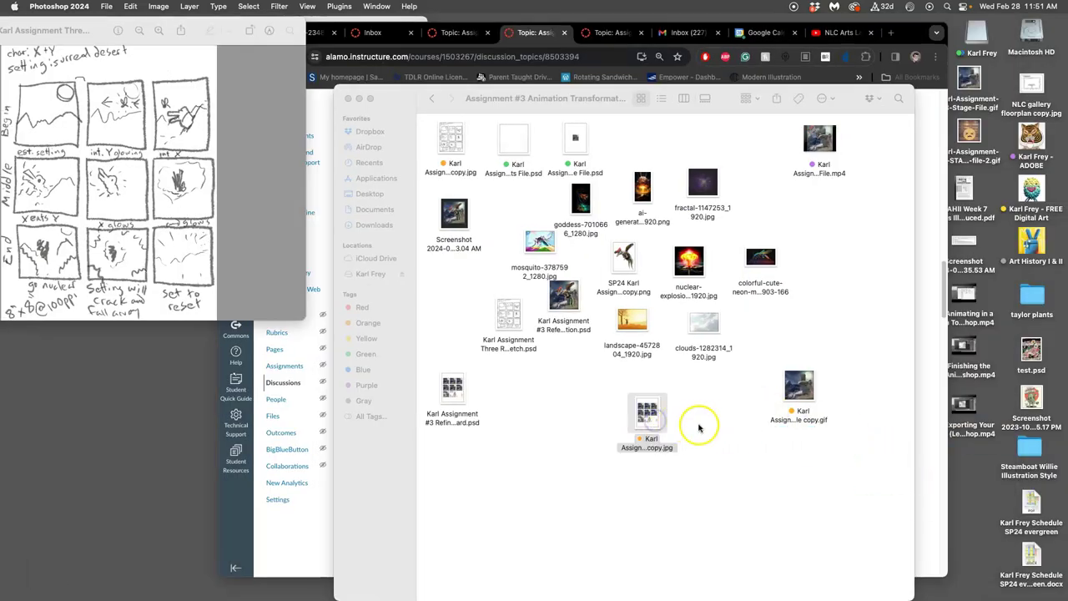
Step: Group the JPEG and GIF copies together and move the folder window aside to reveal Canvas
drag(451, 140, 574, 427)
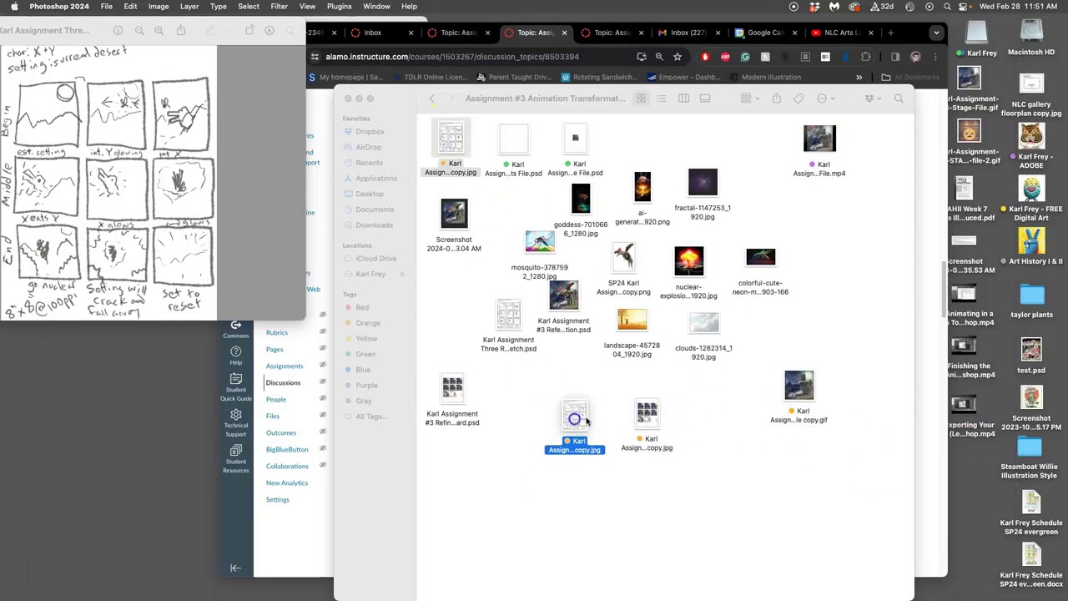
drag(799, 388, 651, 414)
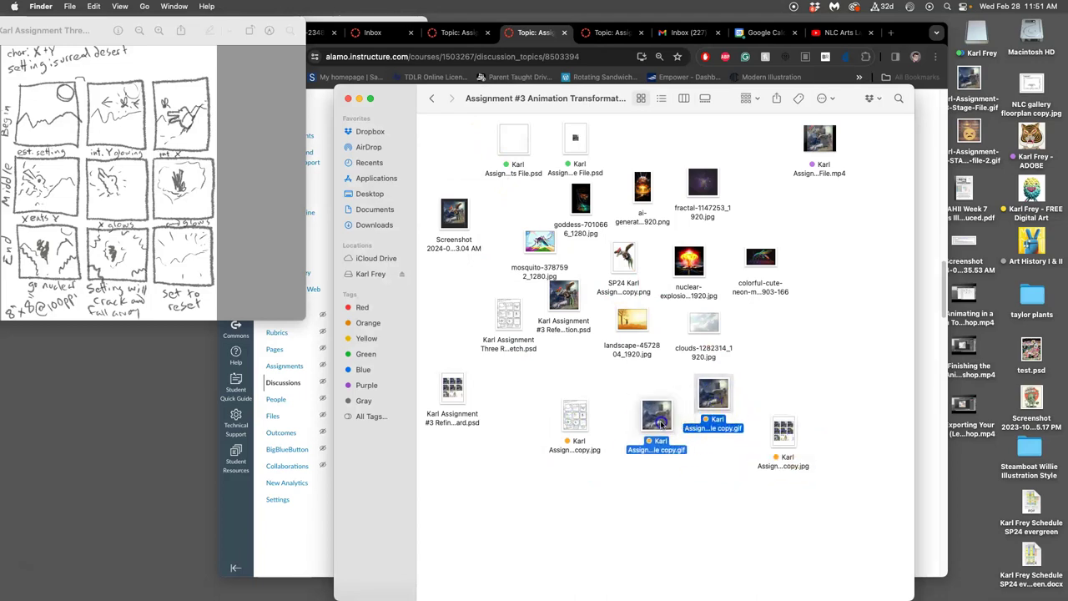
drag(761, 437, 723, 424)
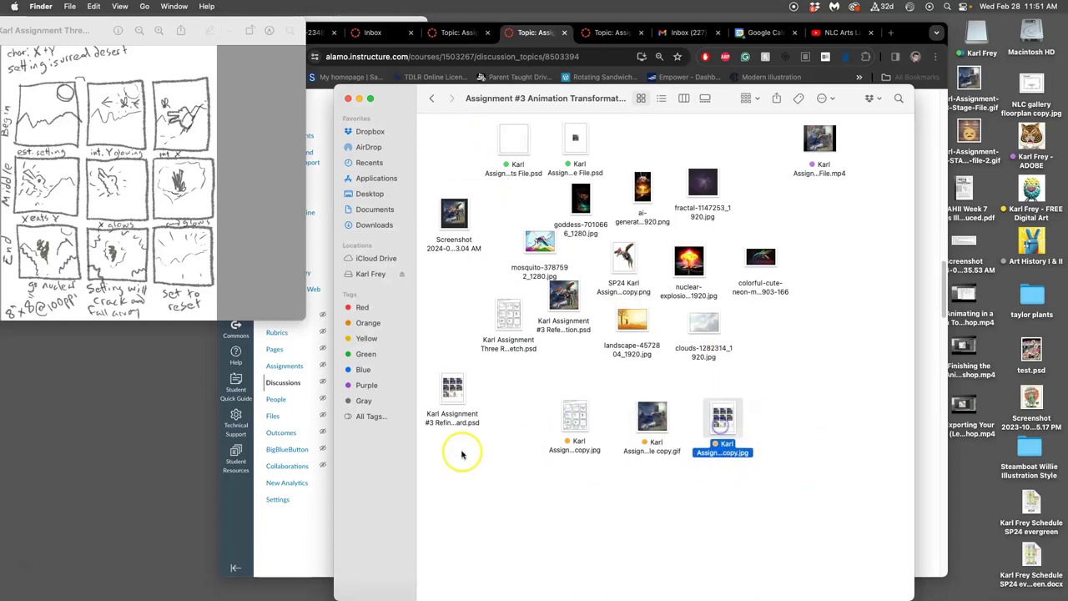
drag(399, 100, 705, 100)
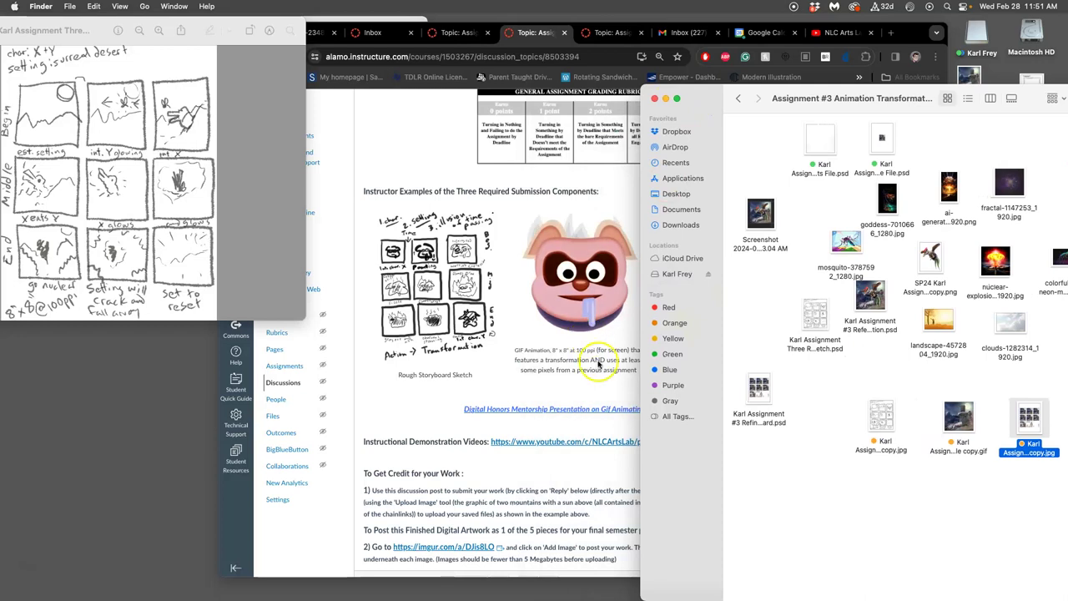
Step: Open the example discussion post in Canvas for editing and place the cursor in its body
click(610, 385)
scroll(610, 385, down, 10)
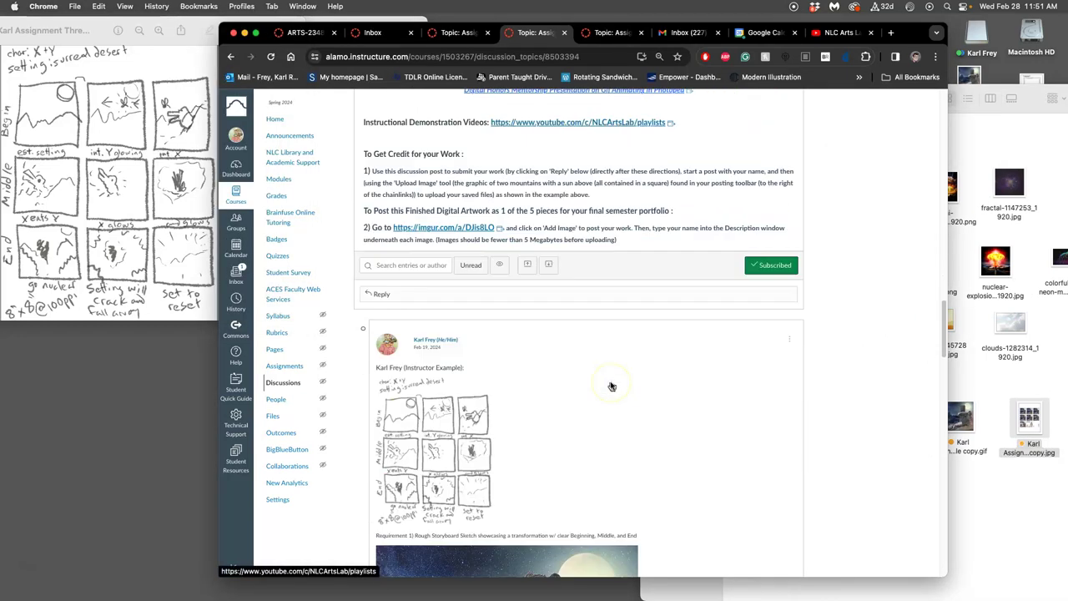
click(789, 205)
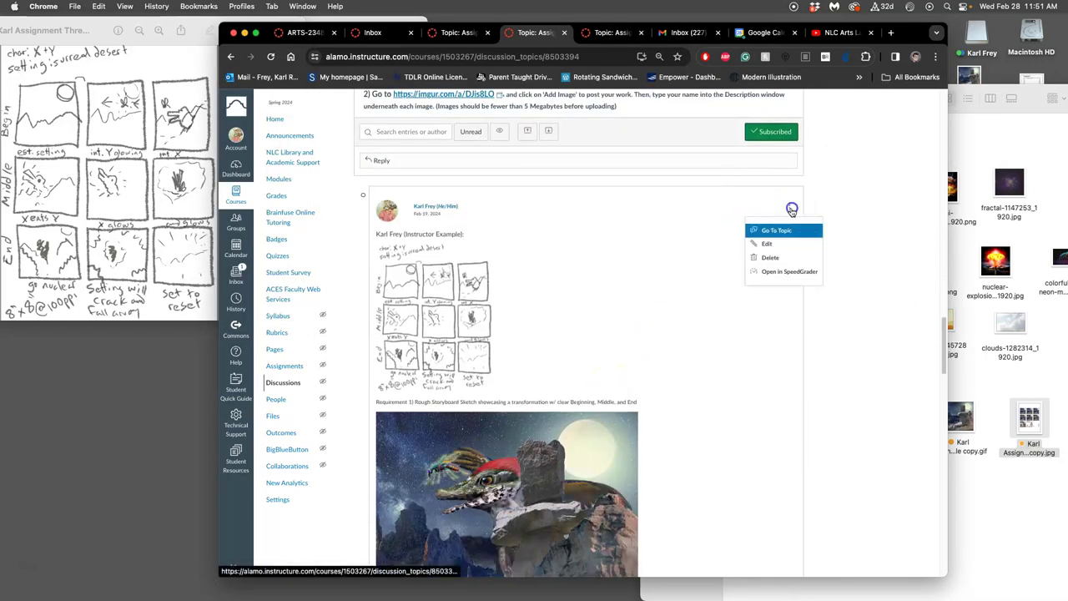
click(766, 242)
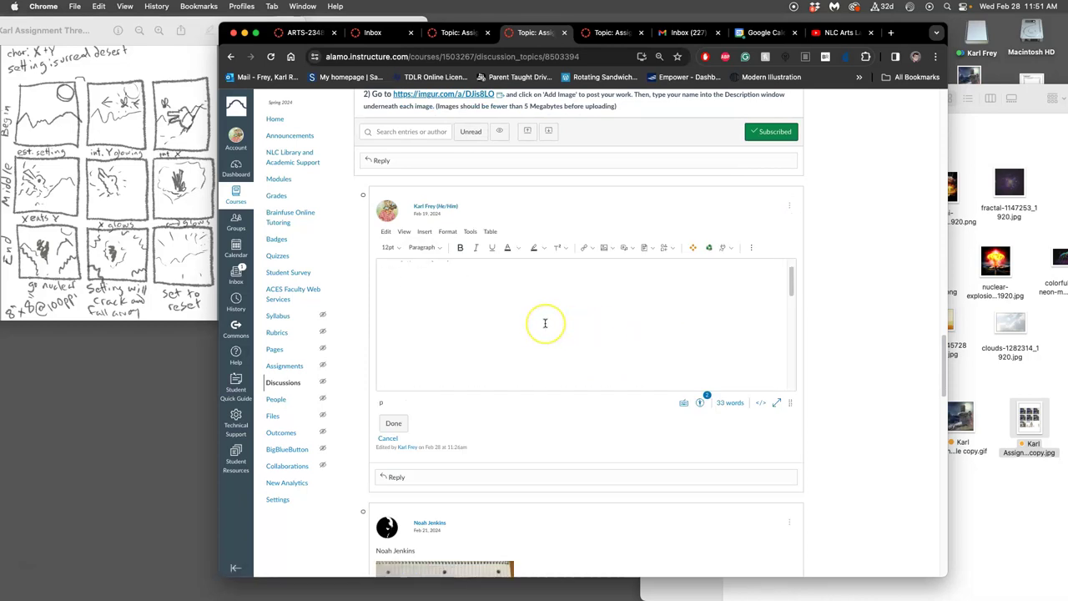
scroll(547, 326, down, 5)
click(443, 371)
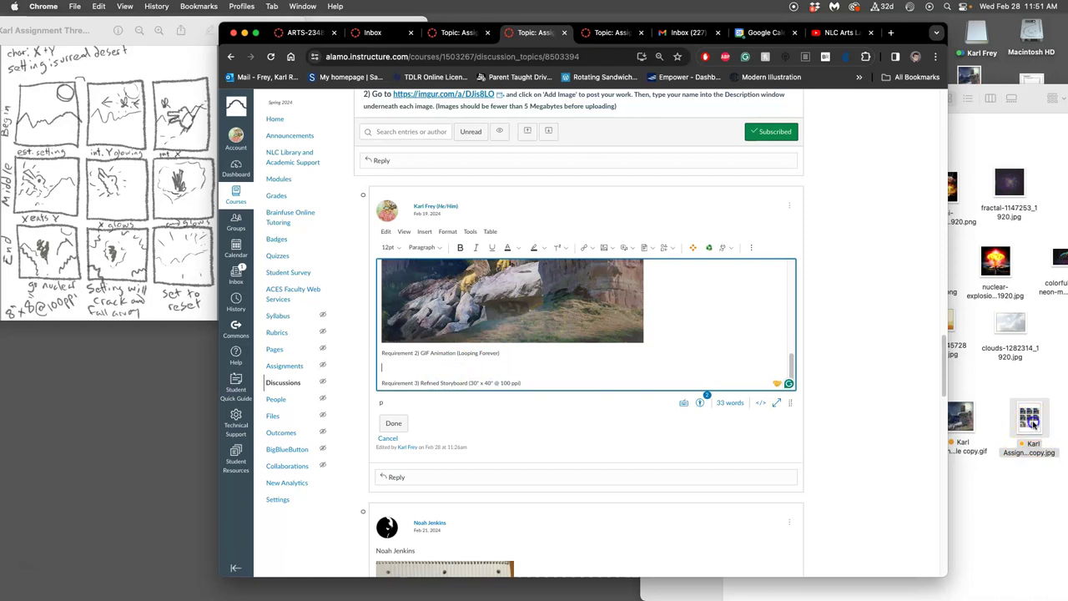
Step: Insert the refined storyboard image into the reply and resize it to 630 x 840
drag(1038, 428, 453, 371)
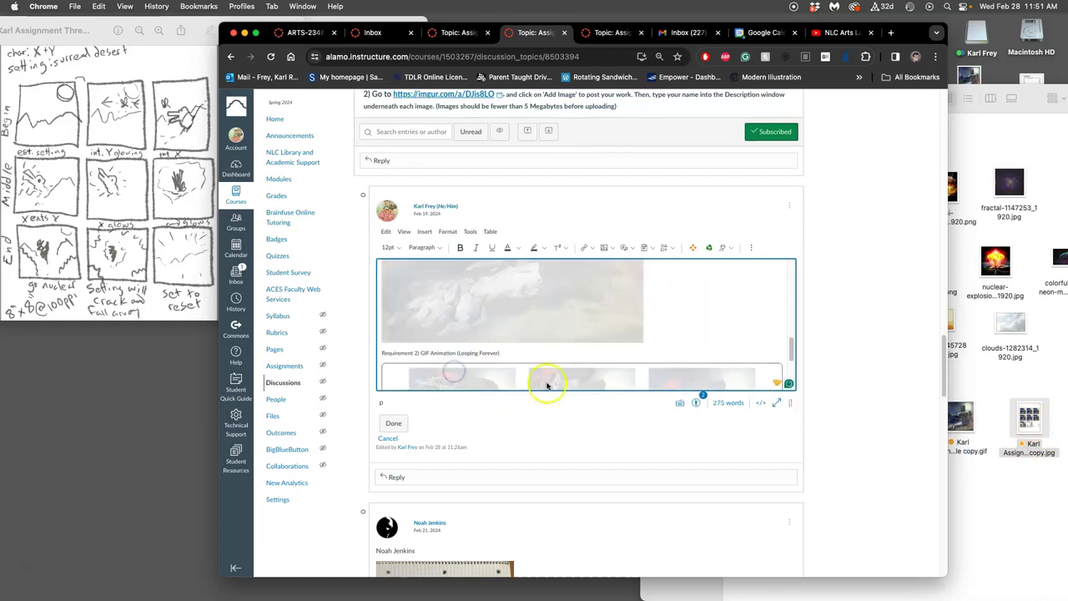
click(766, 368)
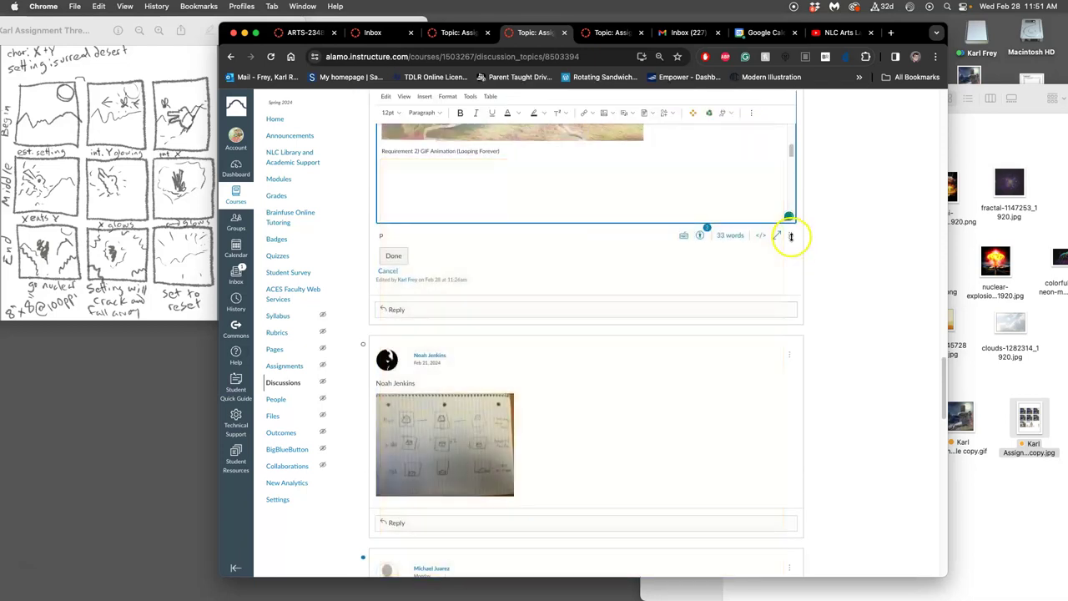
drag(791, 236, 790, 384)
click(739, 265)
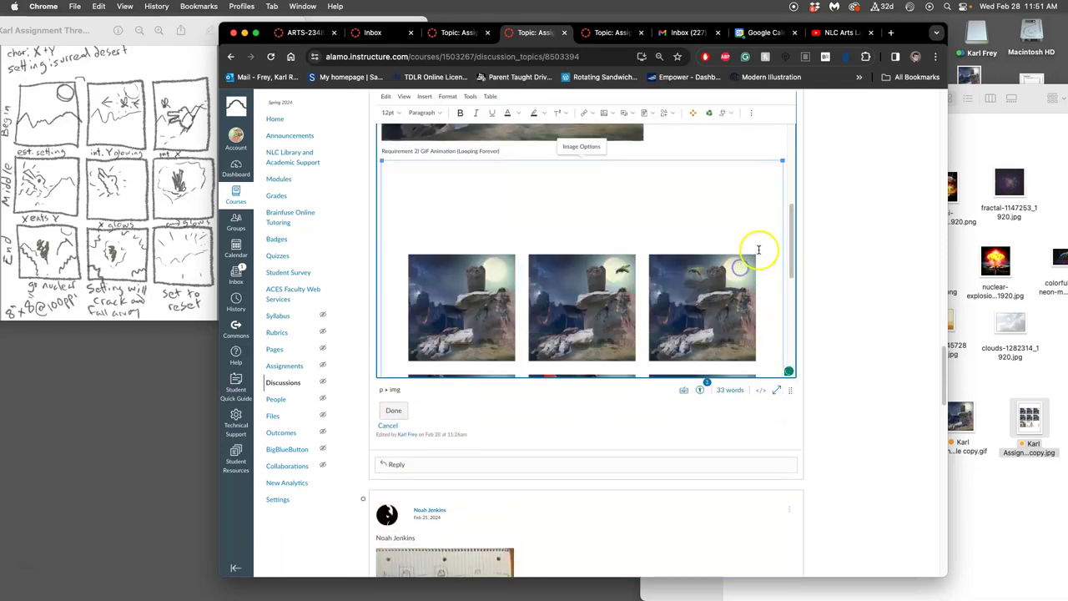
drag(783, 161, 600, 166)
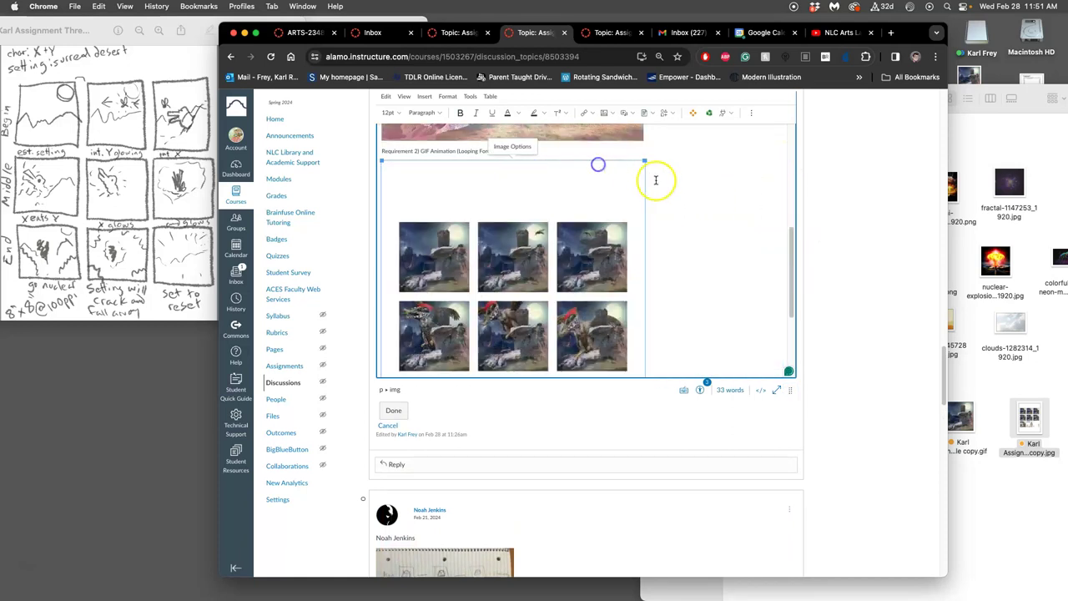
Step: Save the edited reply and scroll through the posted discussion to review it
scroll(672, 250, down, 3)
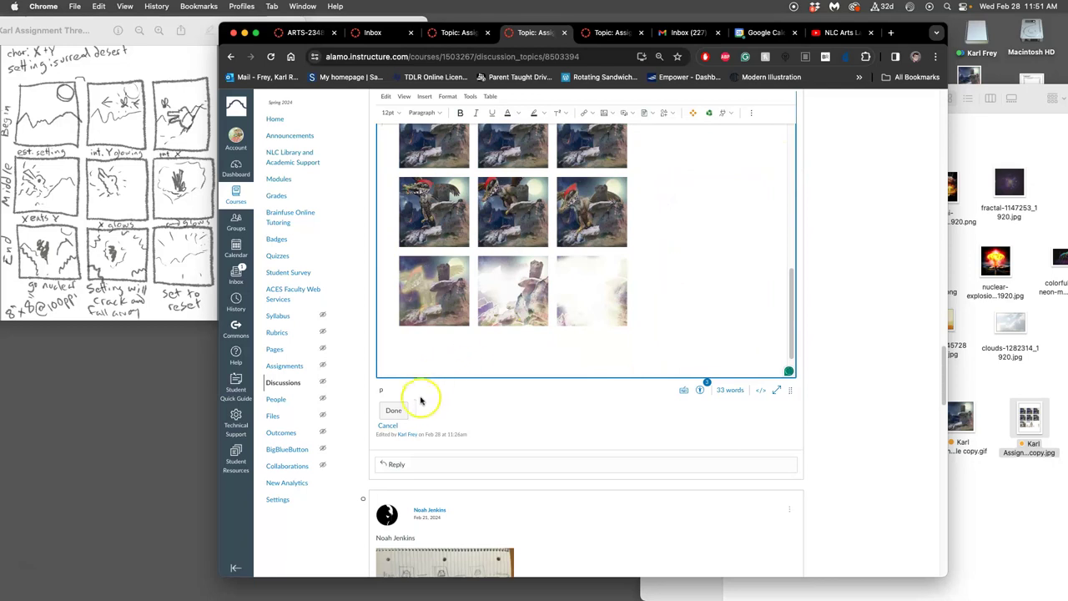
click(393, 410)
scroll(677, 351, down, 10)
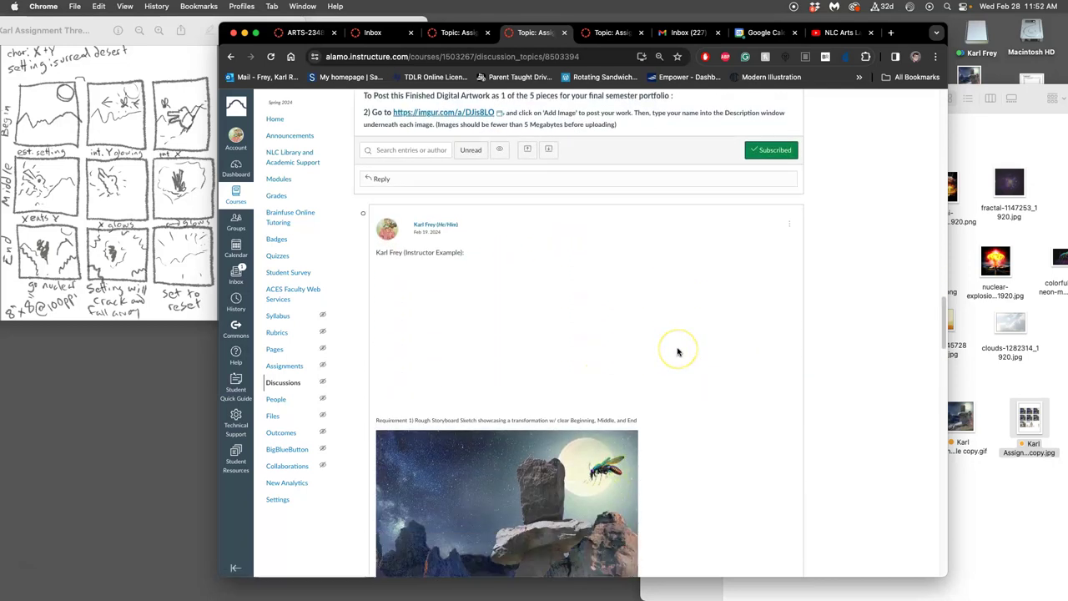
scroll(677, 352, down, 5)
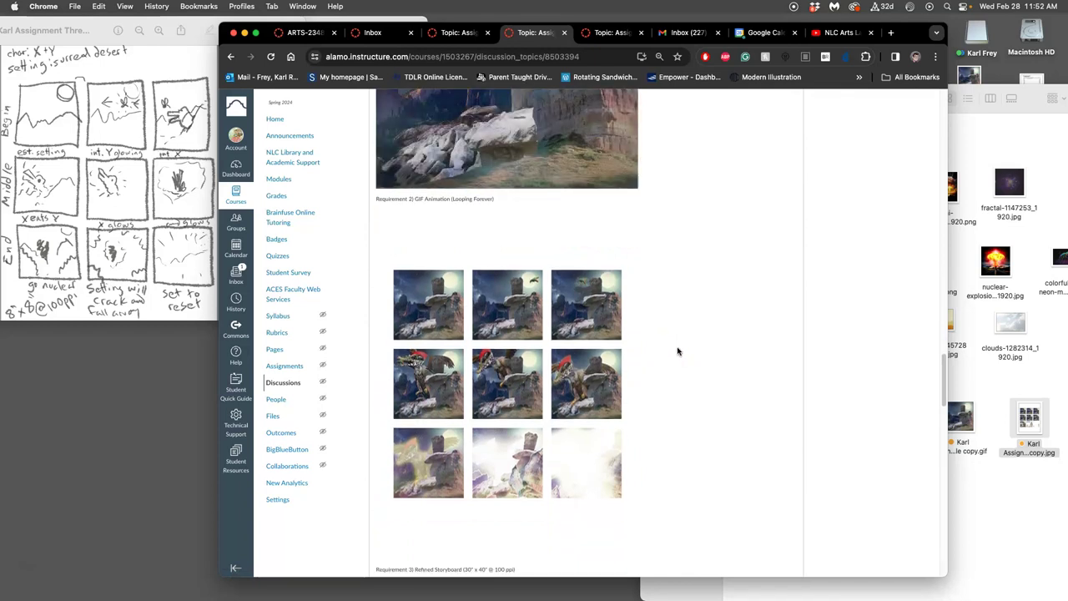
scroll(678, 352, up, 2)
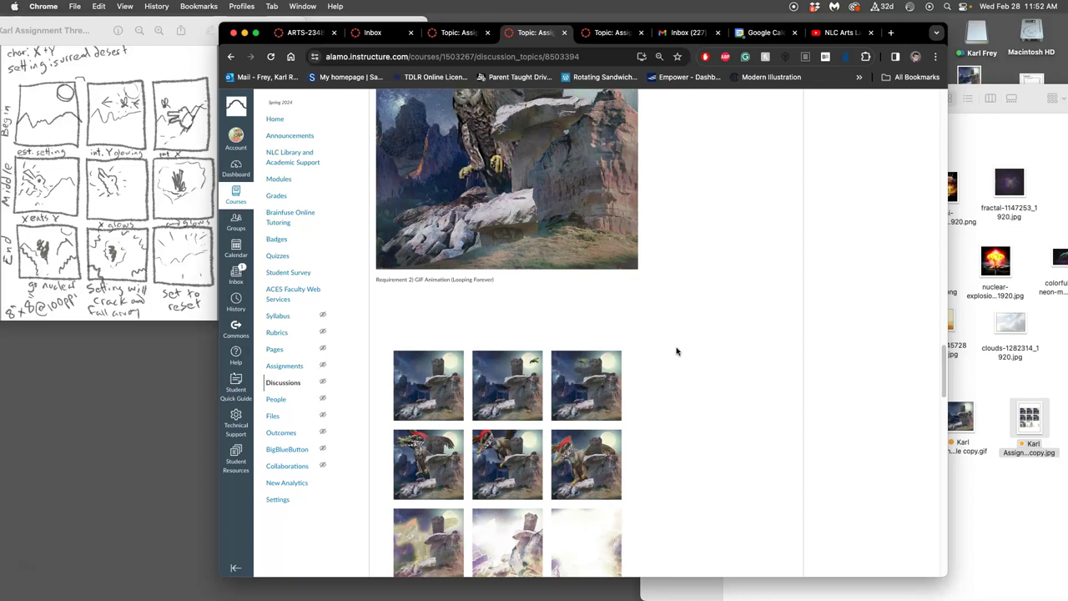
scroll(676, 352, up, 4)
scroll(677, 352, up, 2)
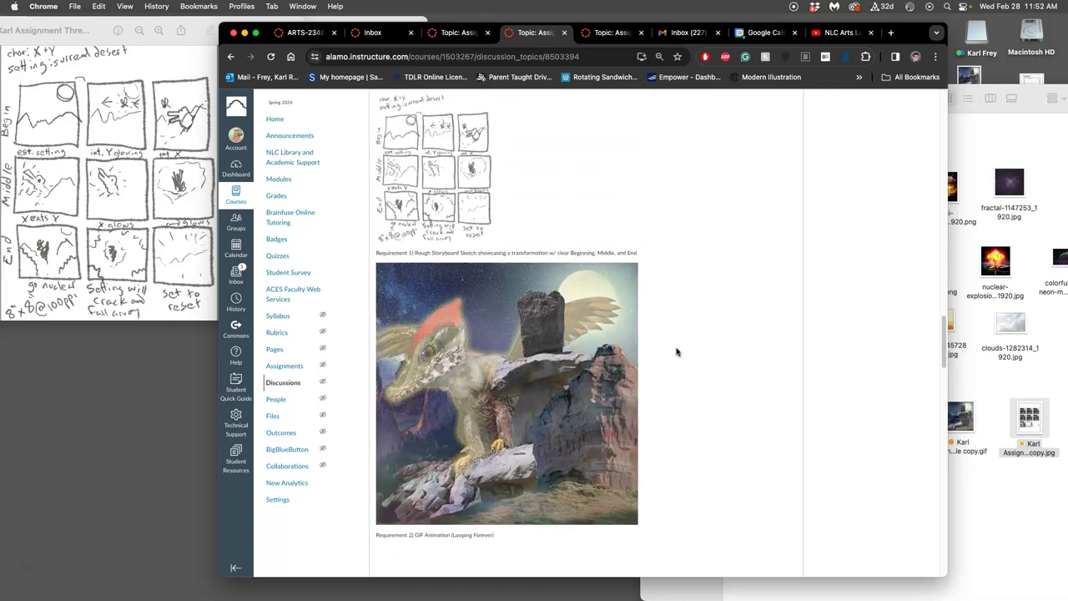
scroll(677, 351, down, 9)
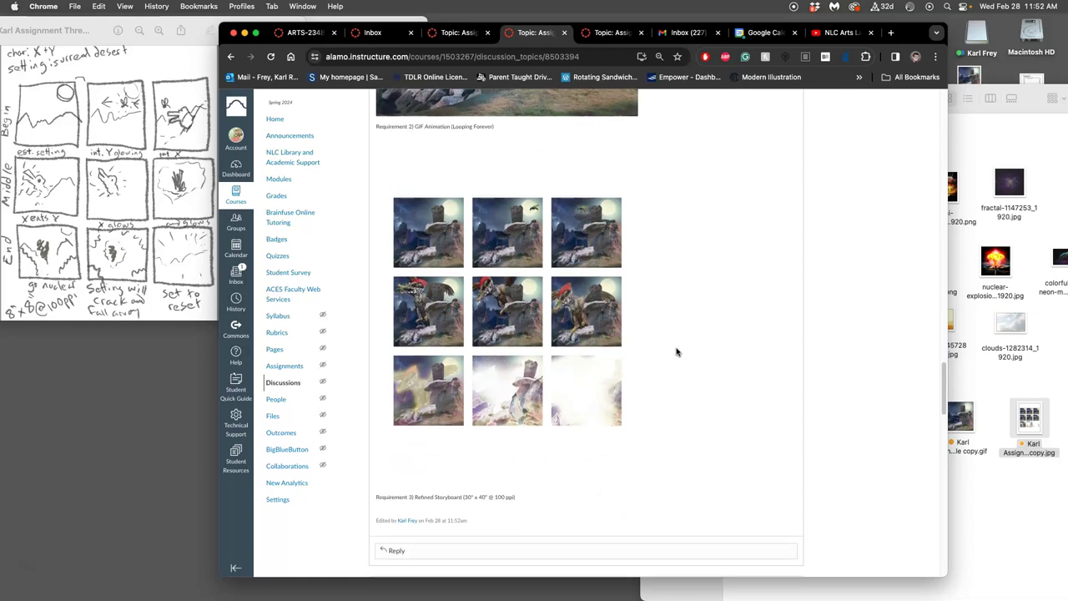
scroll(677, 351, up, 15)
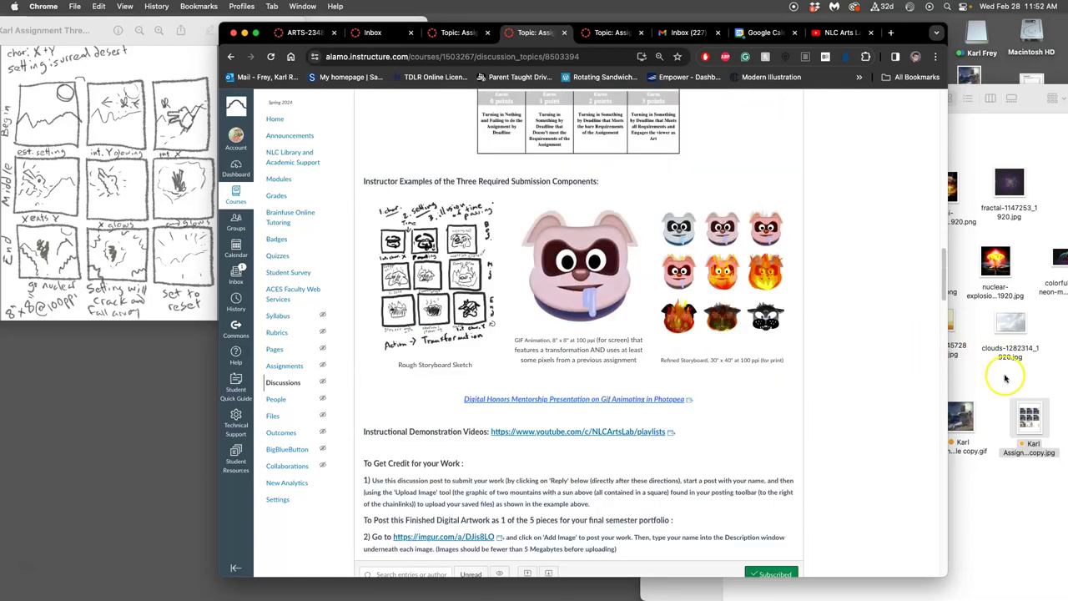
Step: Check and confirm the Assignment #3 Stage File PSD's name, then move the folder window down-left
click(1005, 376)
drag(916, 92, 442, 94)
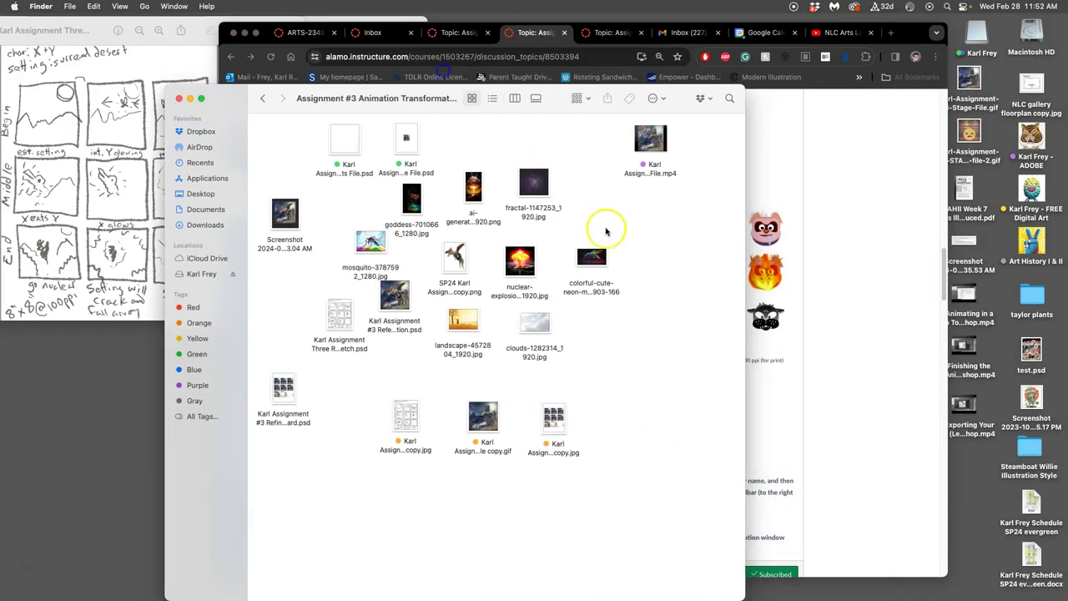
click(346, 150)
click(386, 145)
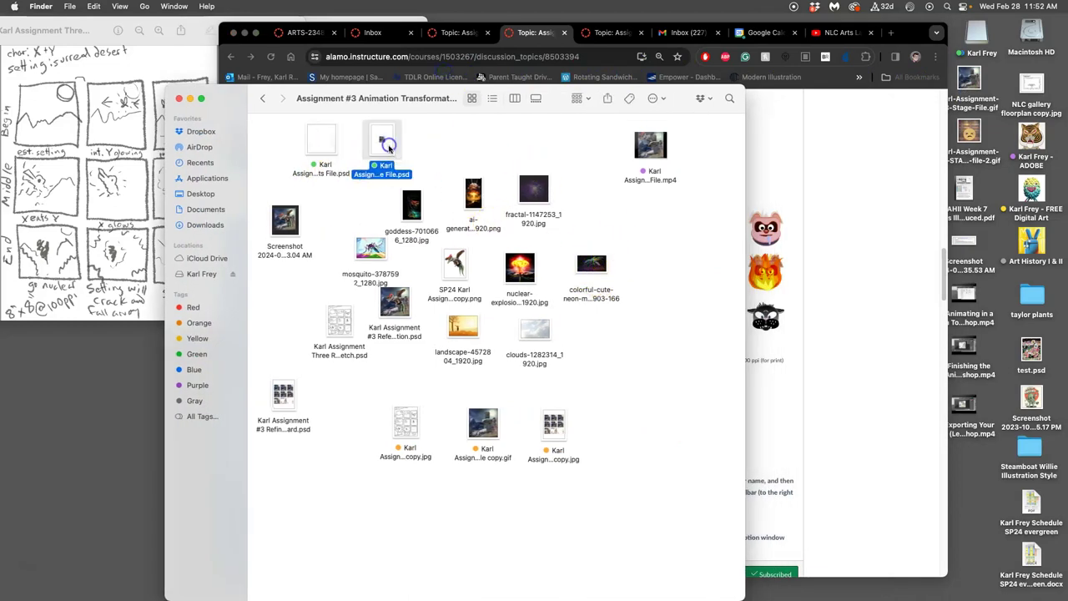
click(377, 173)
click(391, 175)
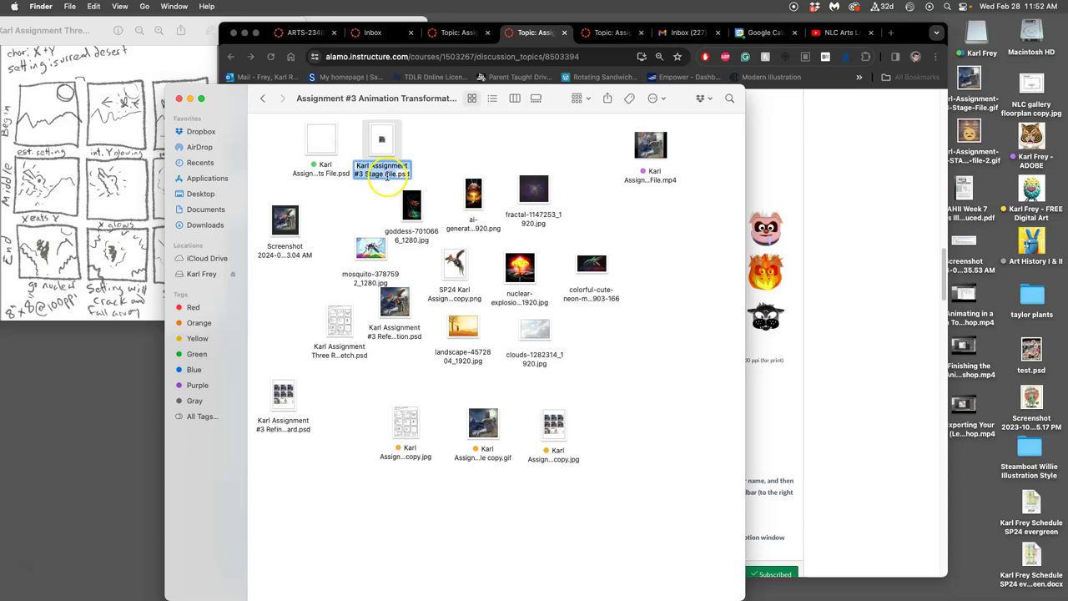
click(386, 175)
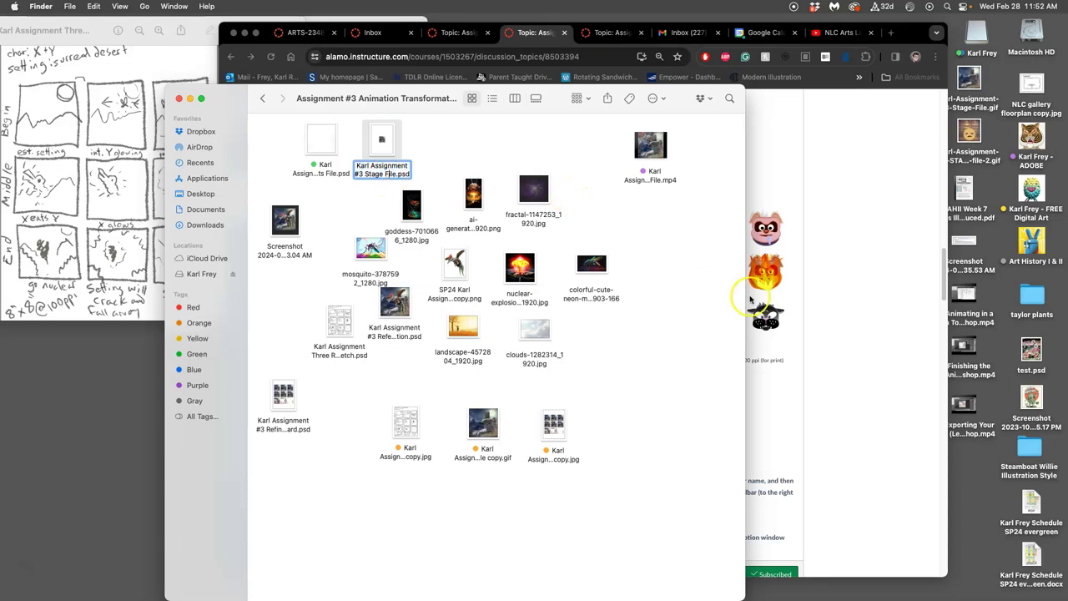
key(Return)
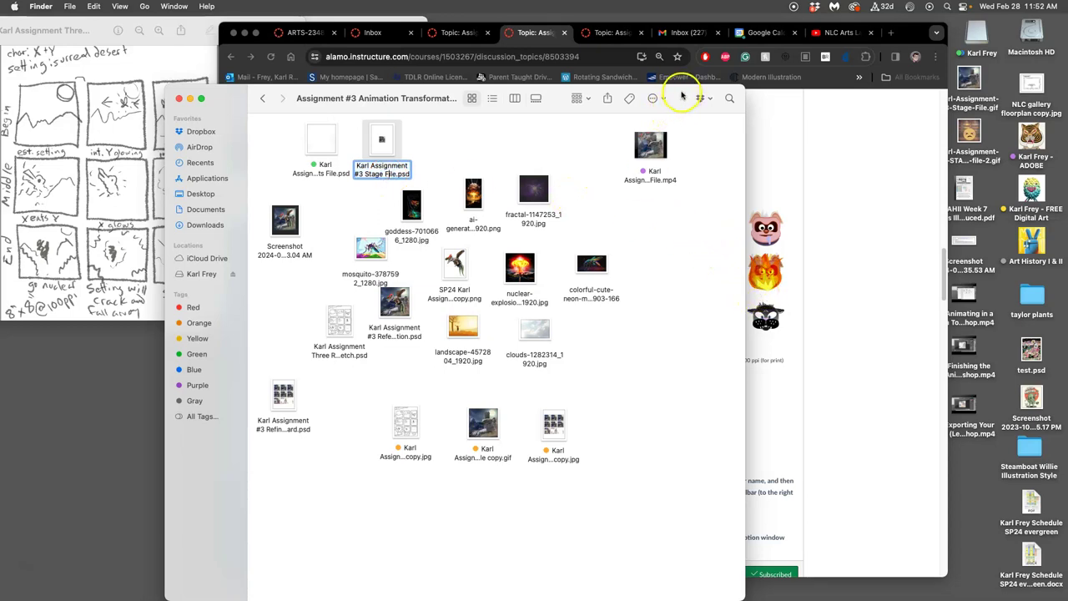
drag(682, 97, 627, 320)
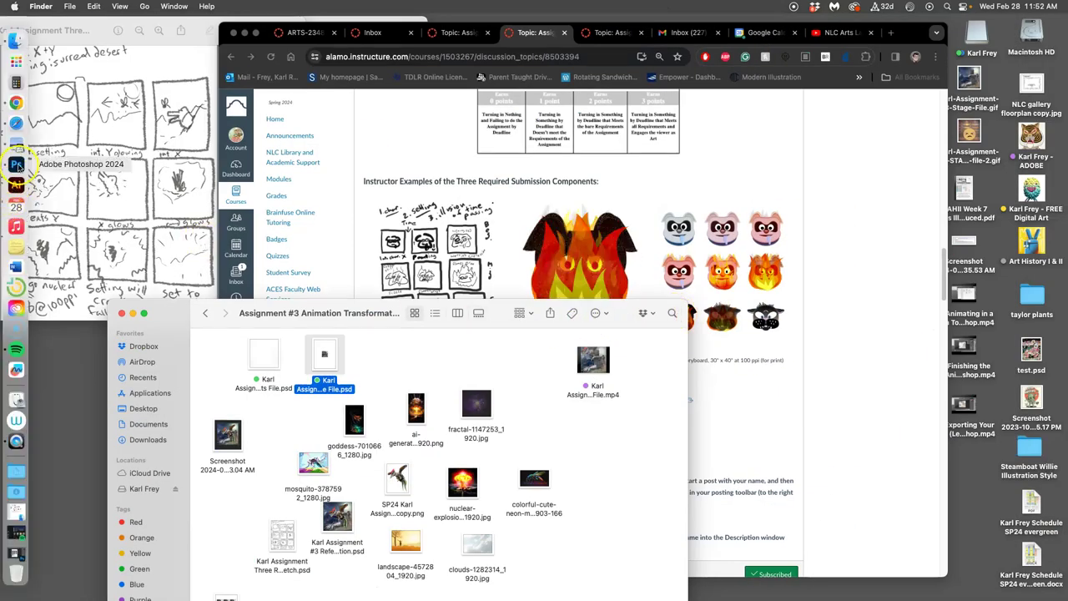
Step: In the History panel, step back to the Delete Frame (Save) state showing the single 8 x 8 in frame
click(16, 164)
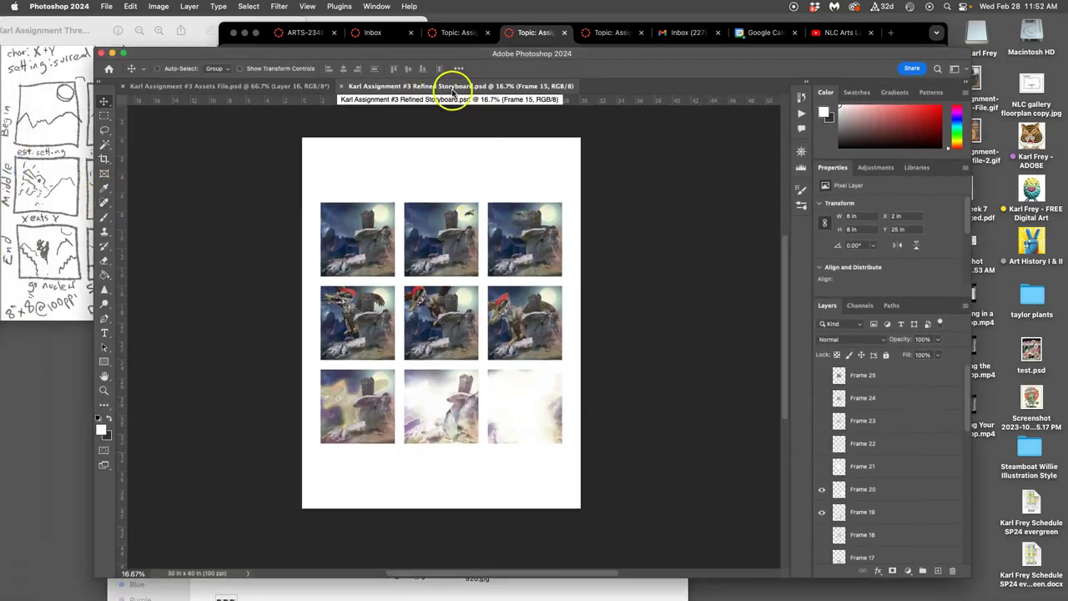
click(800, 99)
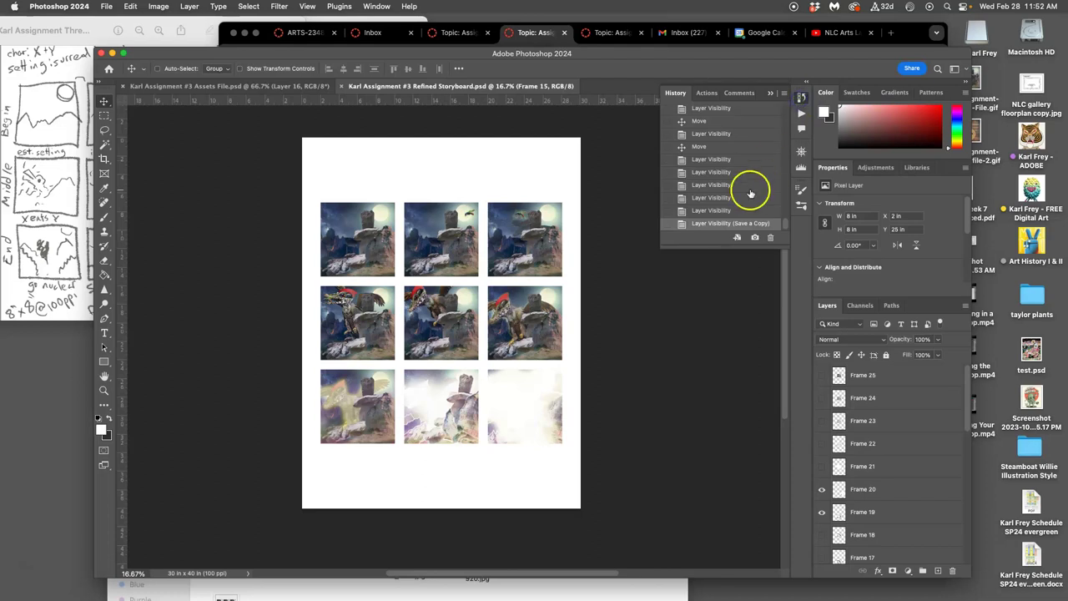
scroll(730, 190, up, 3)
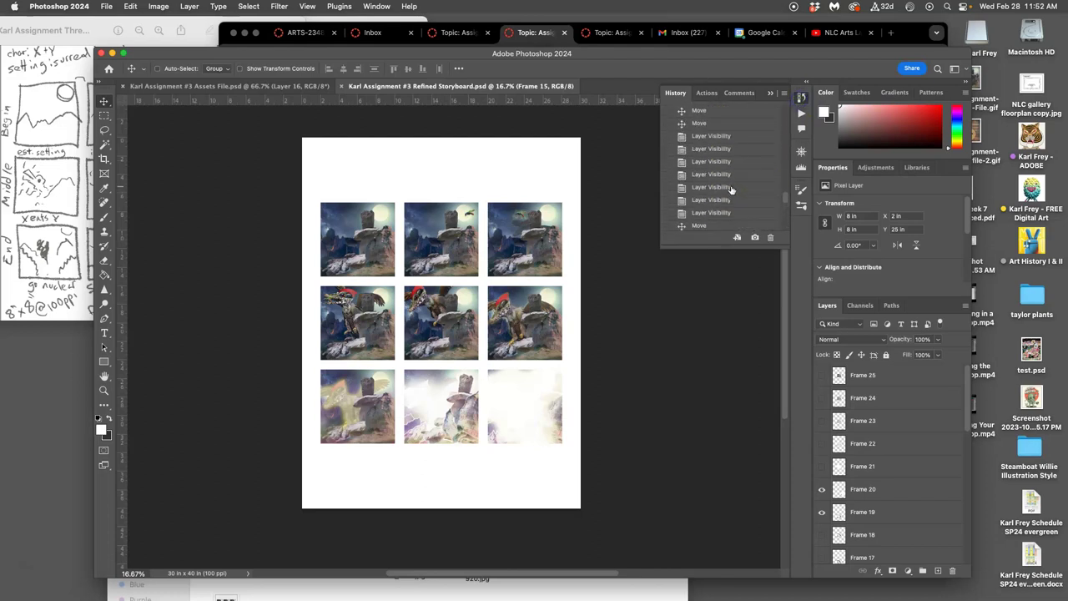
scroll(730, 190, up, 5)
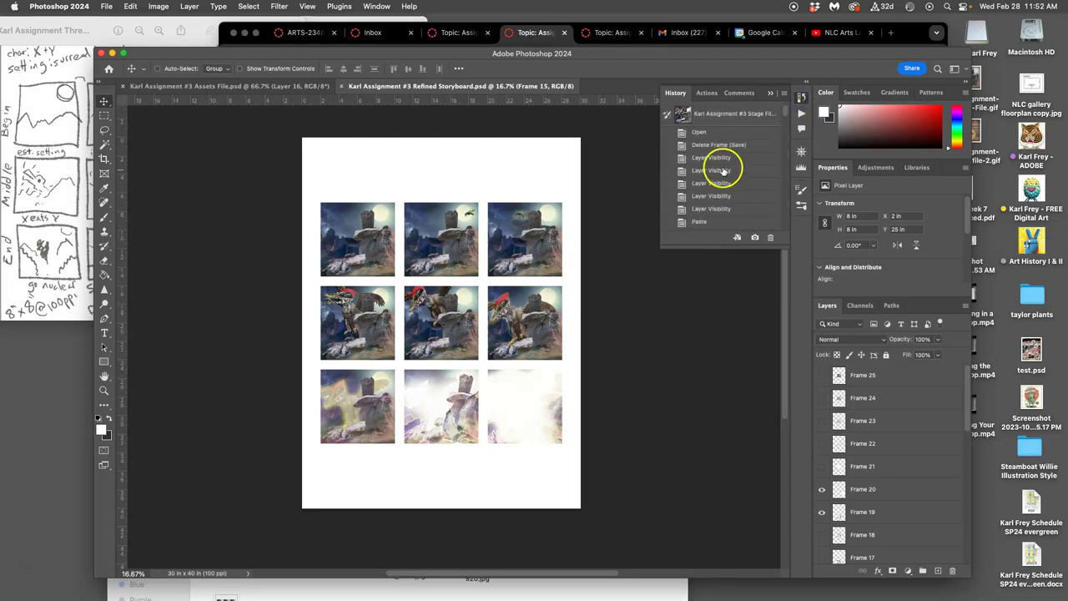
click(709, 133)
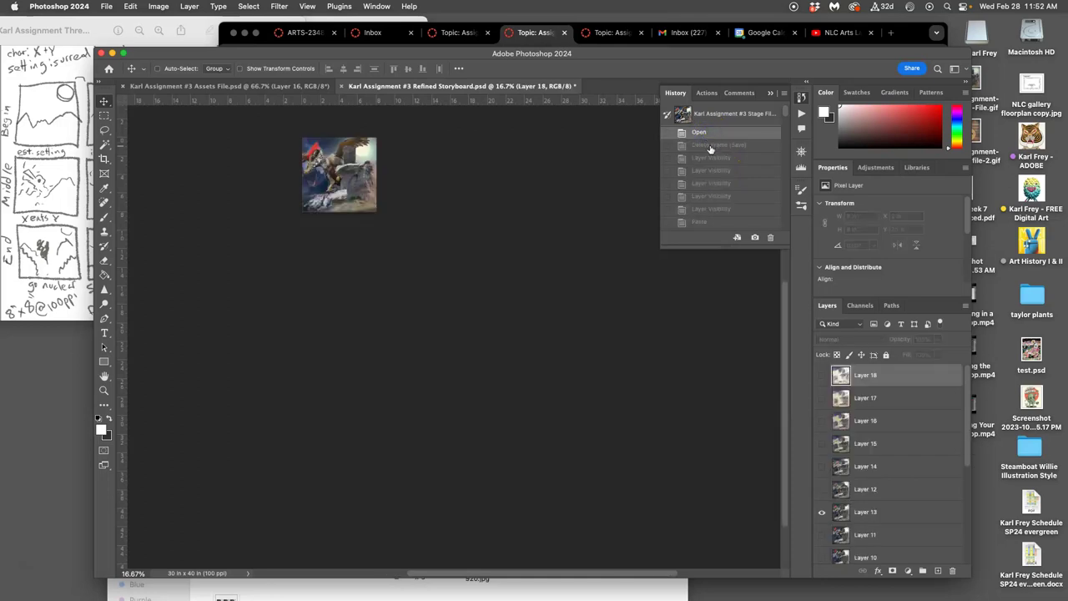
click(710, 146)
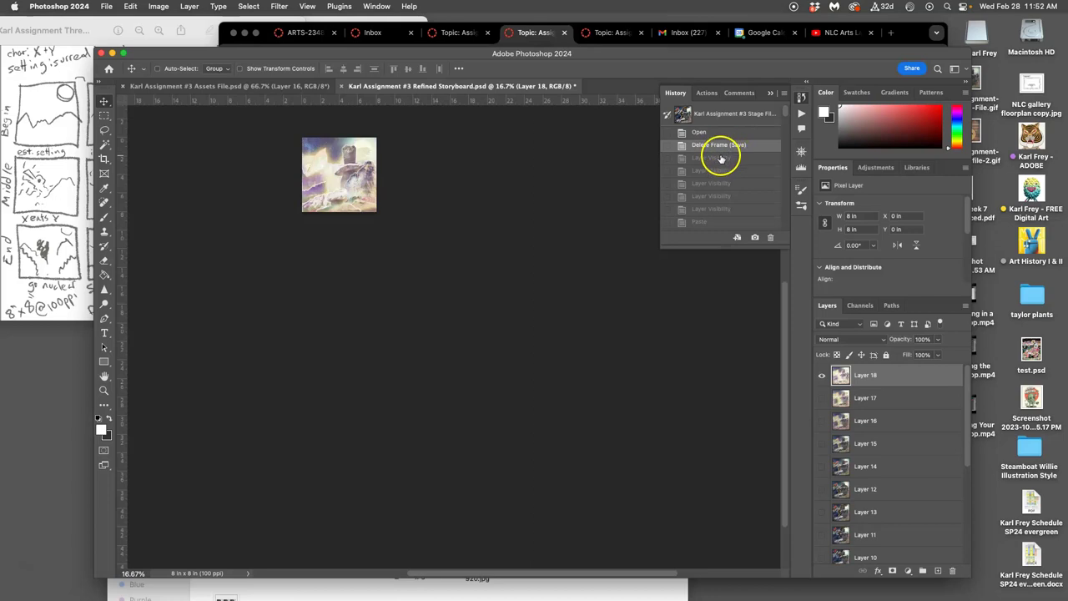
click(720, 158)
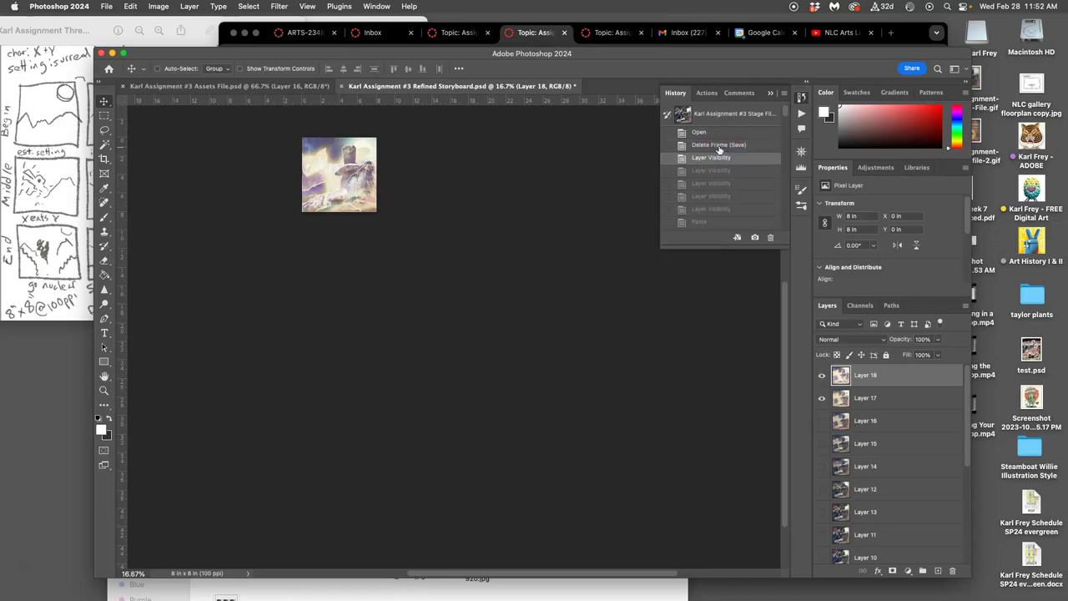
click(720, 147)
Step: Show the timeline and step forward through the layer visibility changes to bring back Layer 19
click(376, 6)
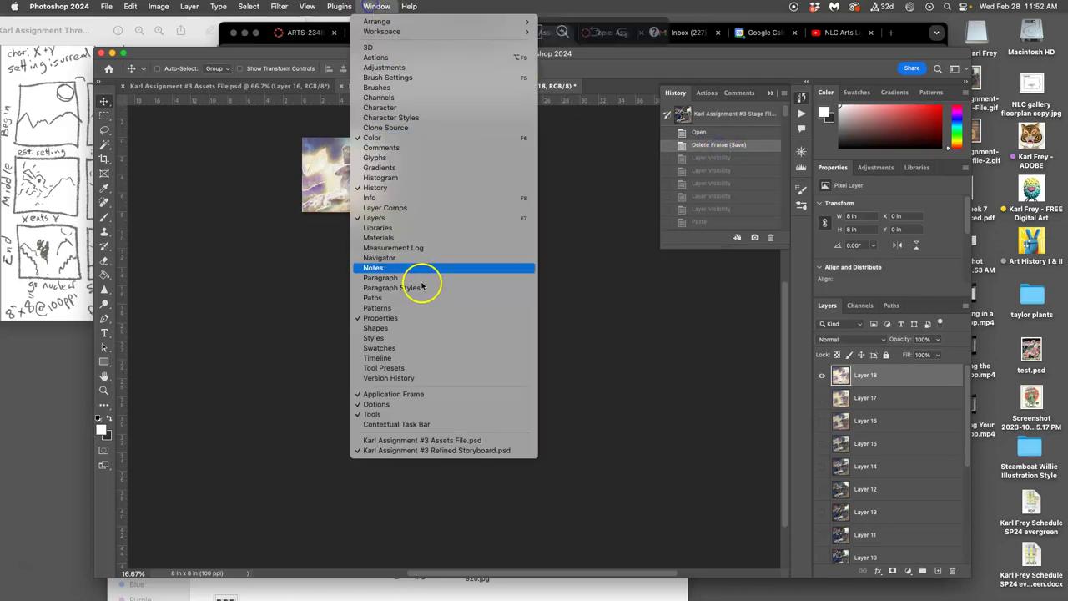
click(407, 354)
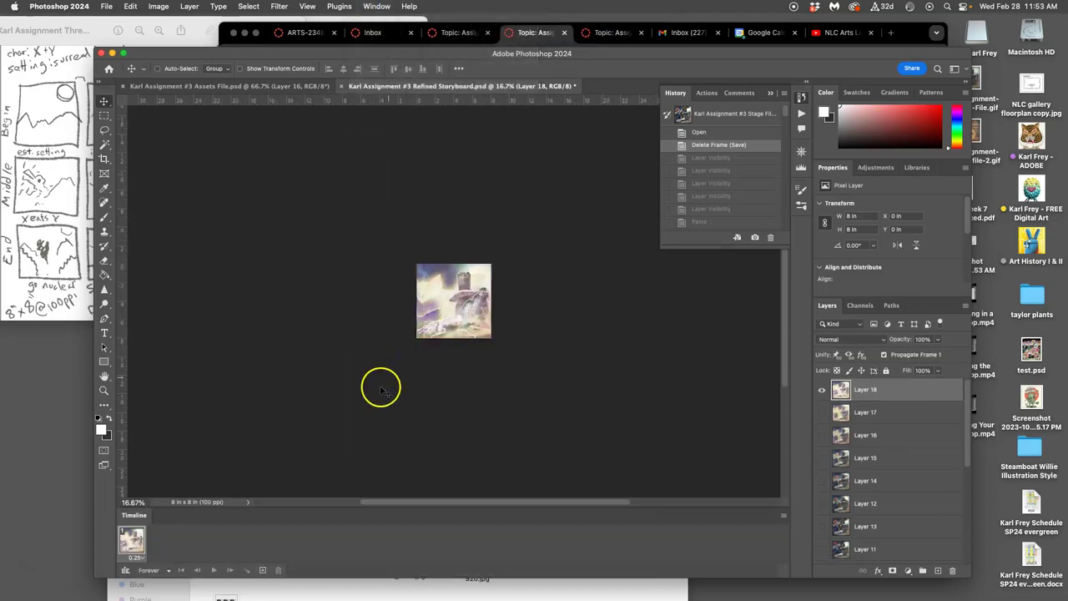
click(692, 159)
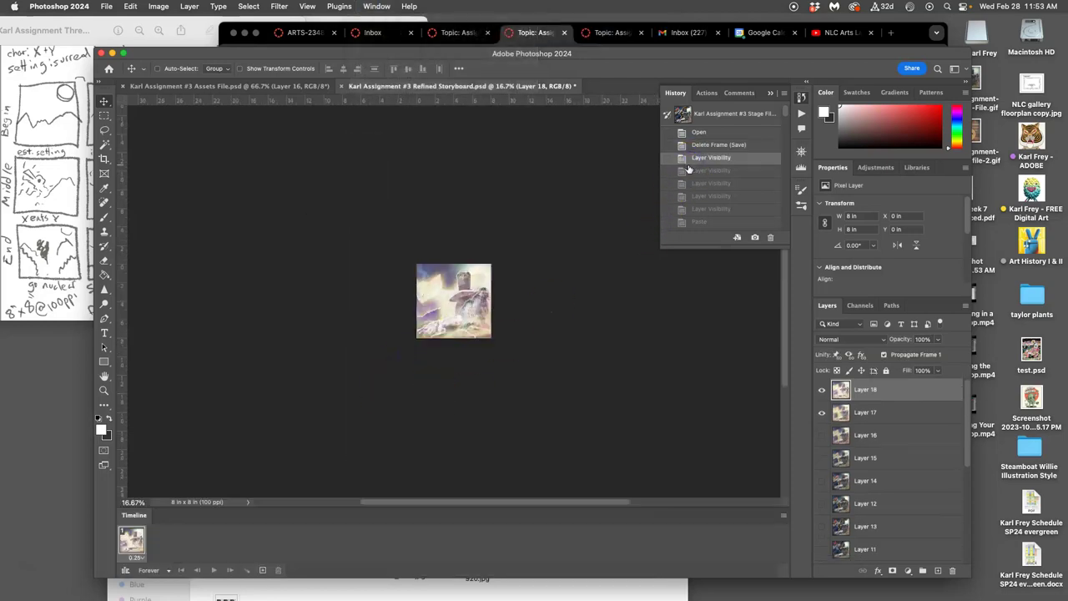
click(690, 171)
click(691, 182)
click(694, 195)
click(696, 209)
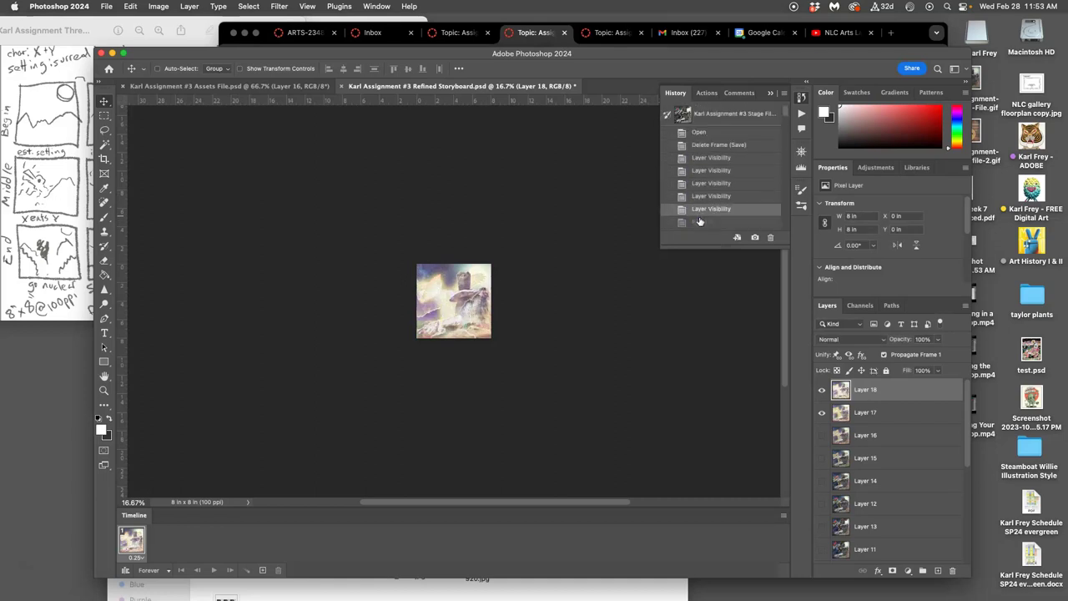
click(699, 222)
scroll(699, 222, down, 3)
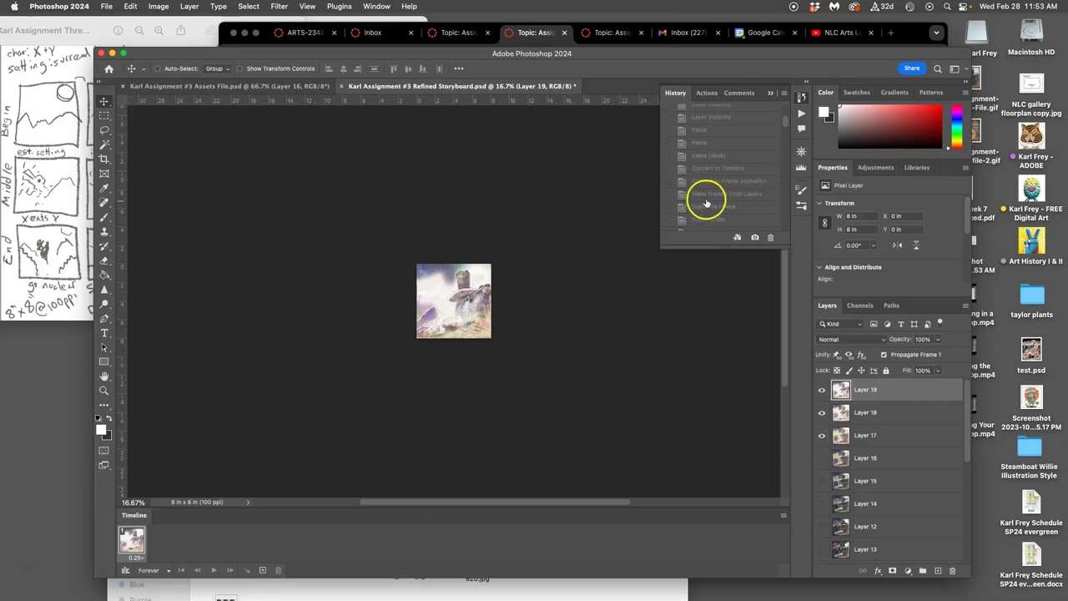
Step: Step through Make Frames, Duplicate Frame, Frame Order, Tween and Convert to Timeline to Master Opacity Change (Save)
click(706, 199)
click(706, 208)
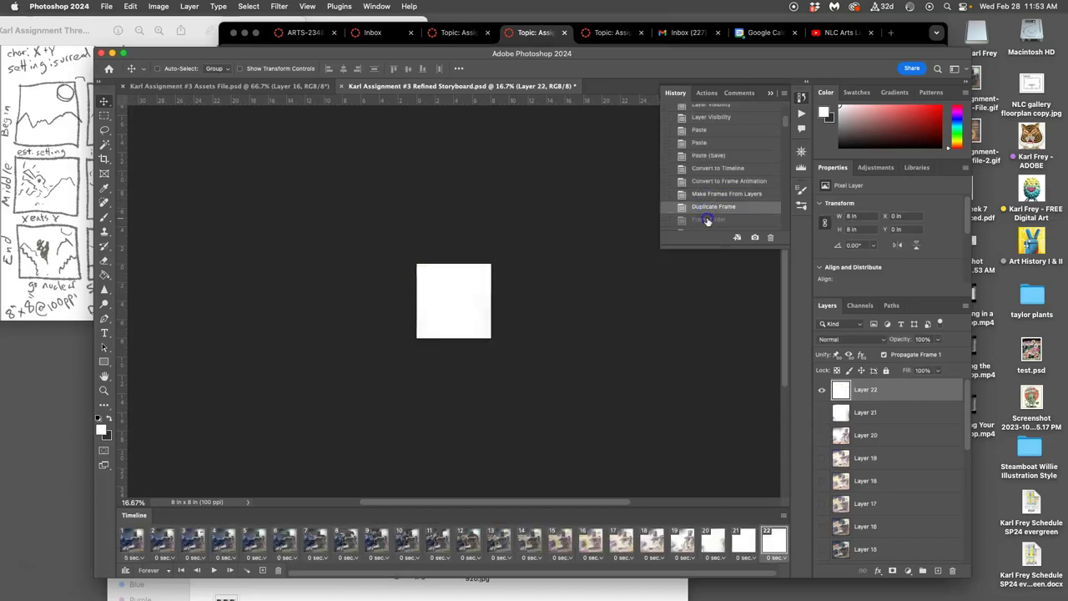
click(707, 220)
scroll(707, 224, down, 5)
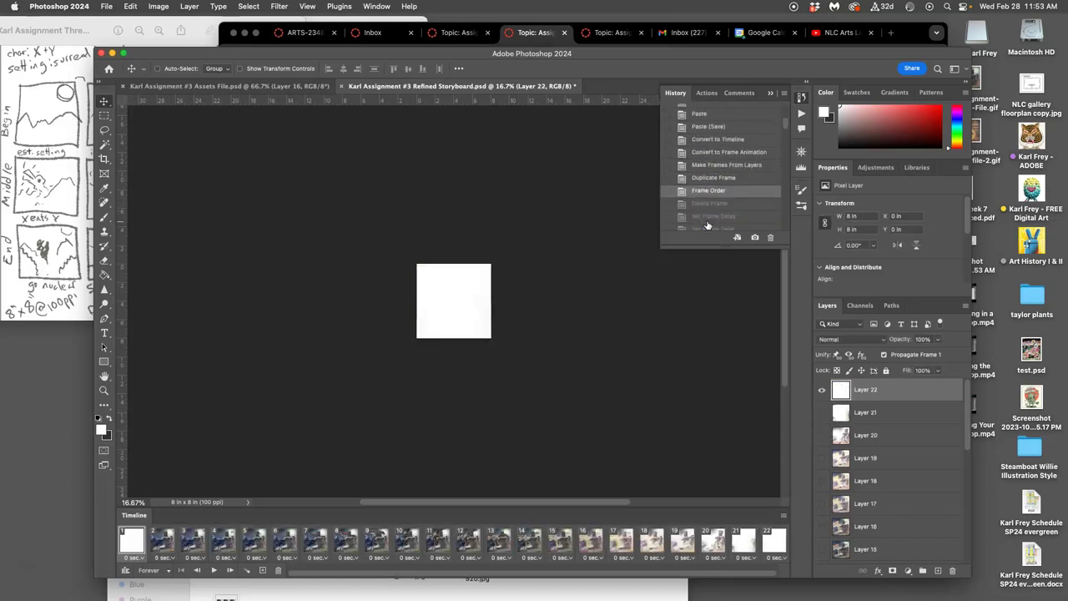
click(707, 224)
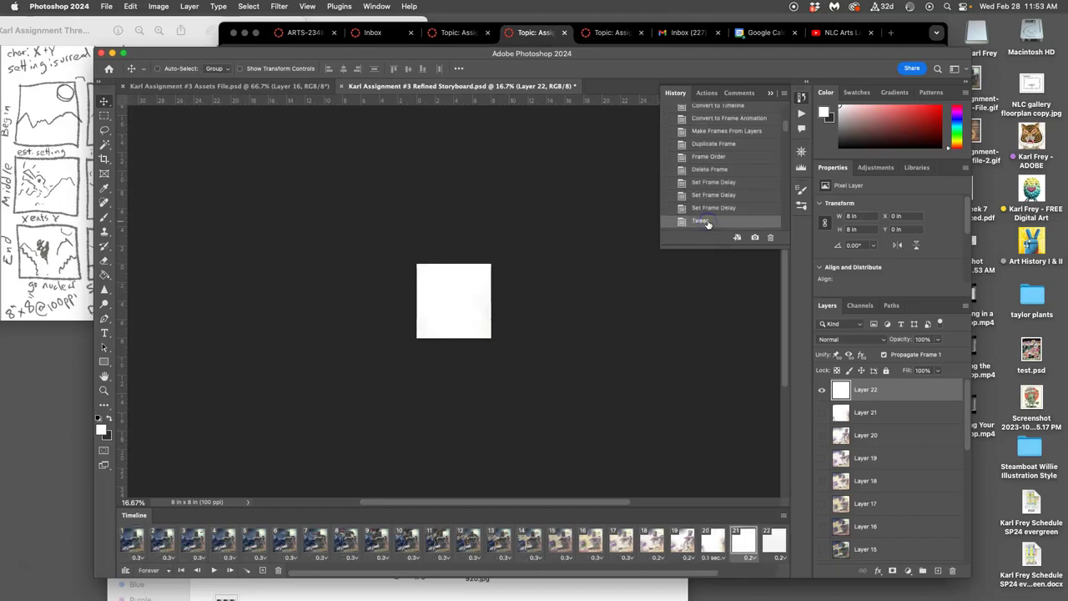
scroll(707, 223, down, 3)
click(708, 201)
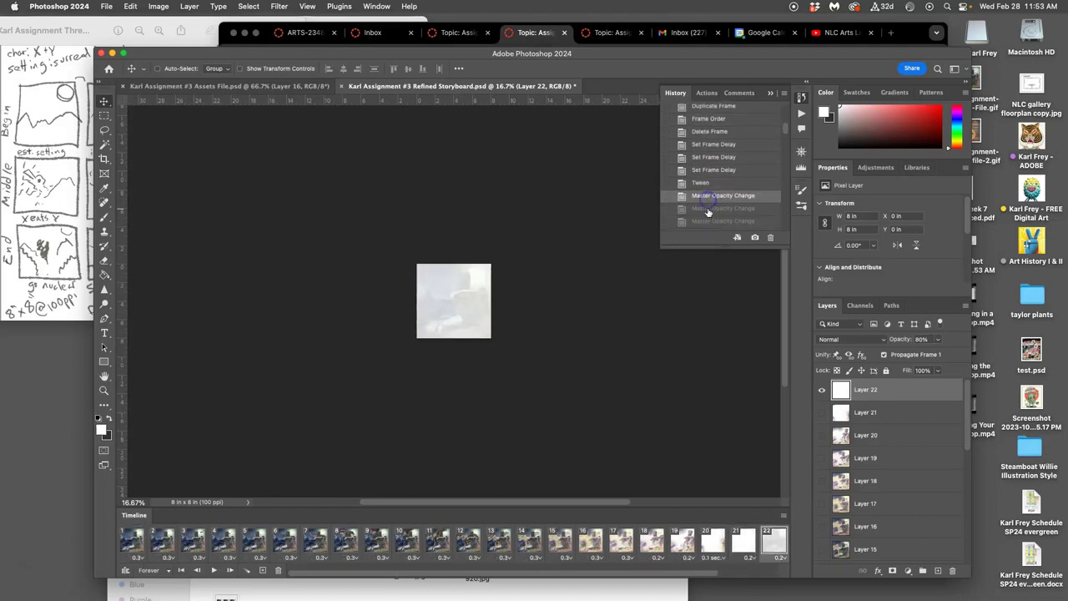
scroll(707, 209, down, 4)
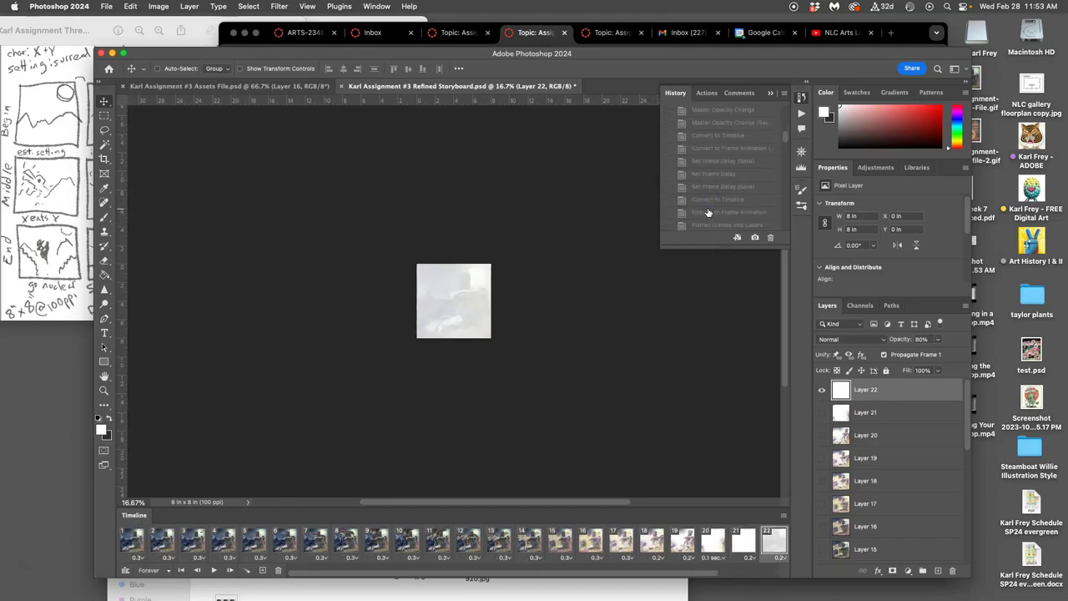
click(715, 136)
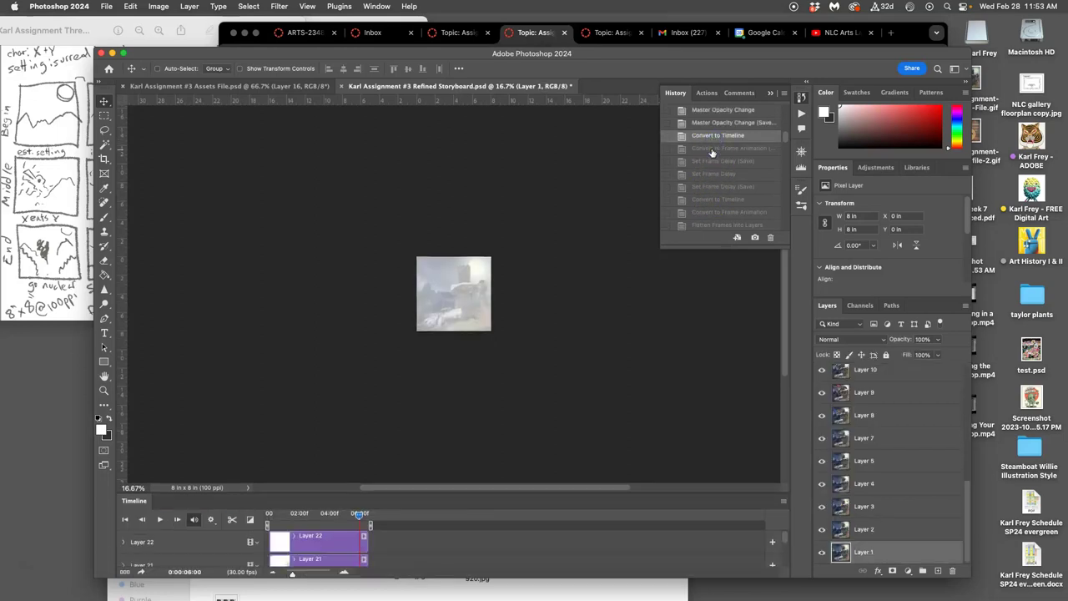
click(713, 125)
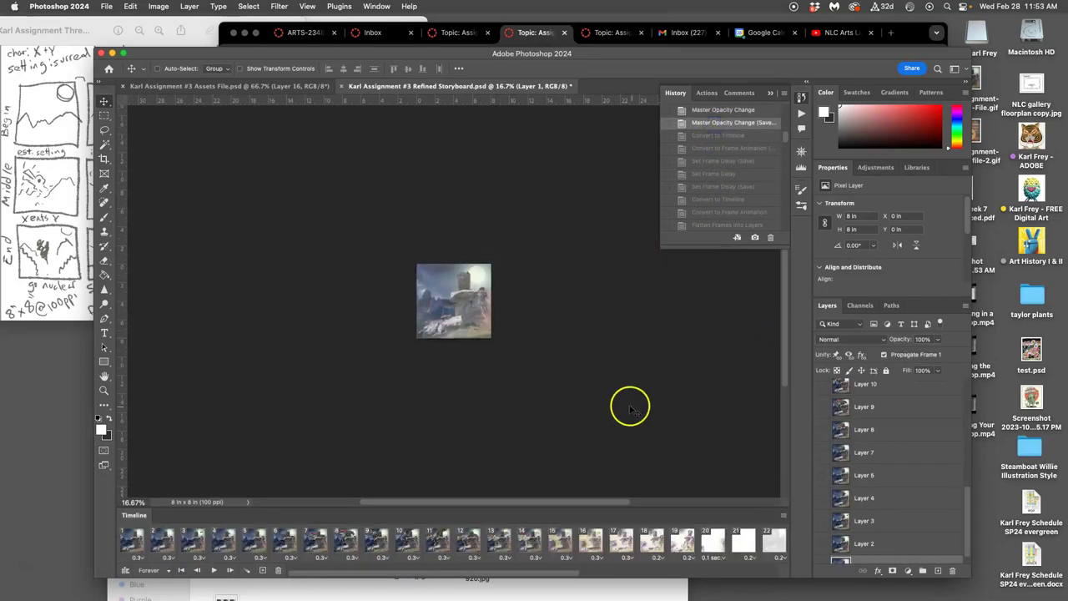
Step: Save the animation as a new Assignment #3 STAGE.psd, replacing 'Refined Storyboard', then hide Photoshop
click(107, 7)
click(125, 128)
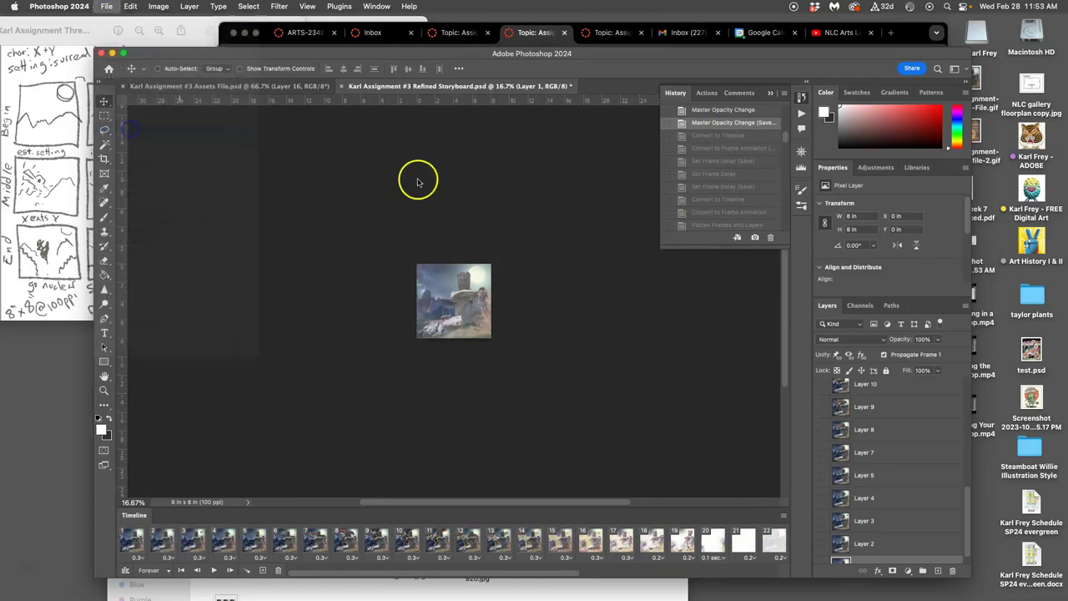
click(530, 141)
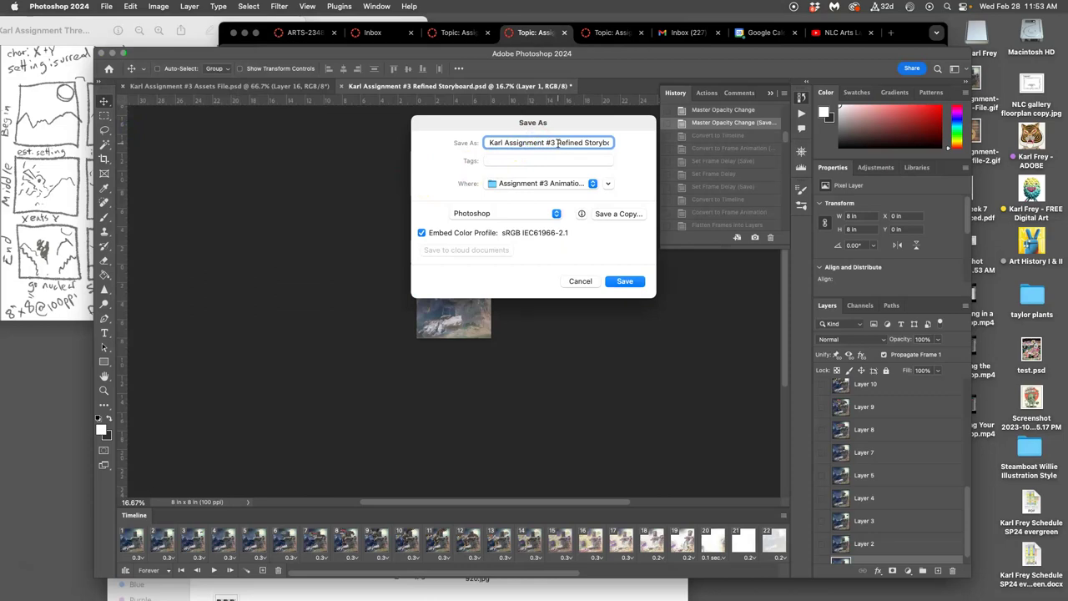
drag(582, 143, 635, 146)
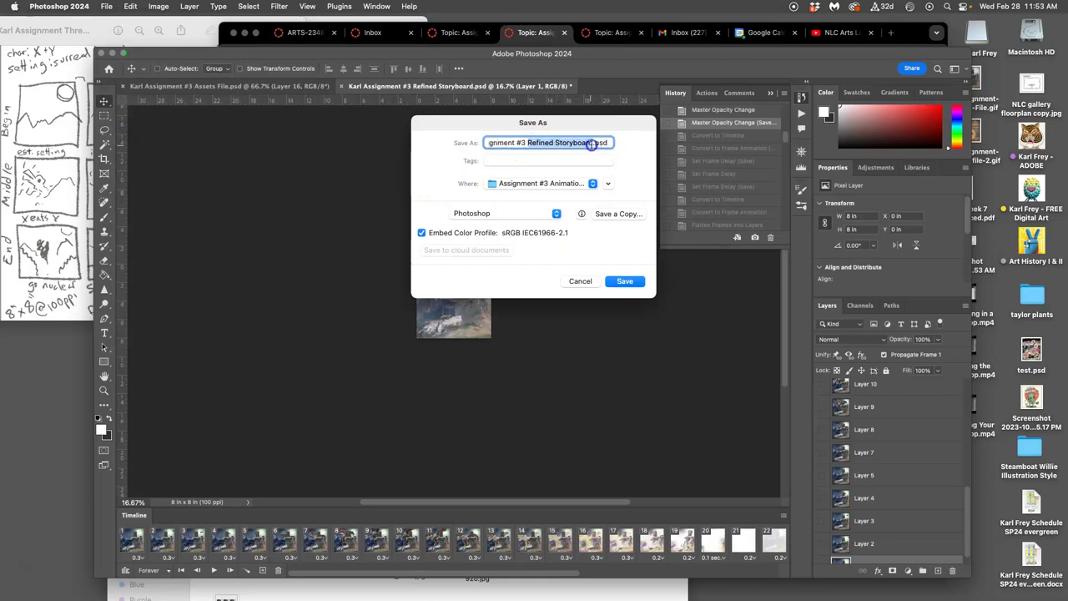
text(STAGE)
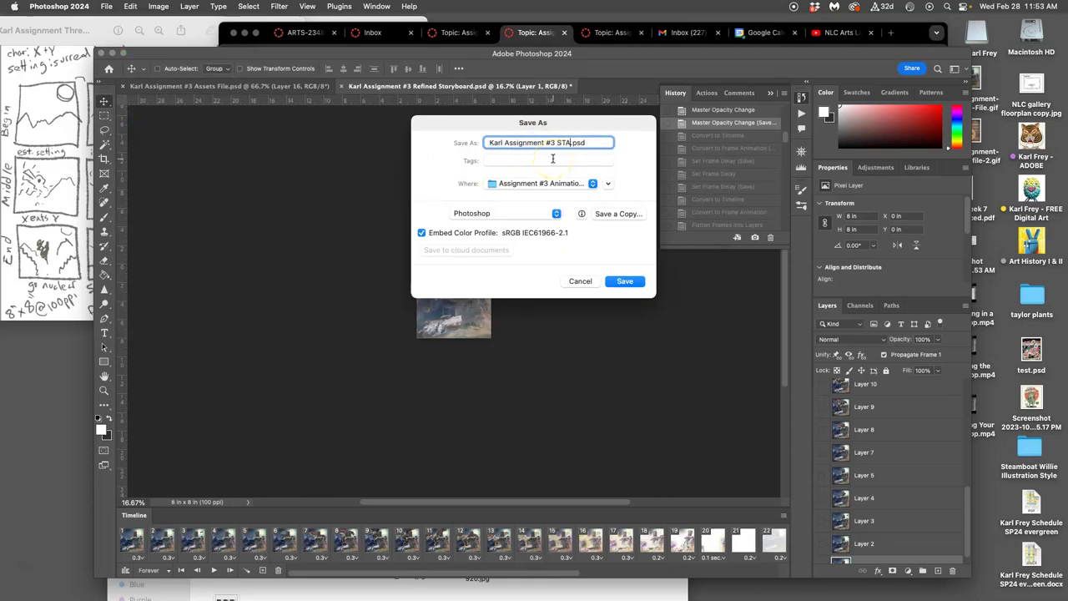
click(626, 280)
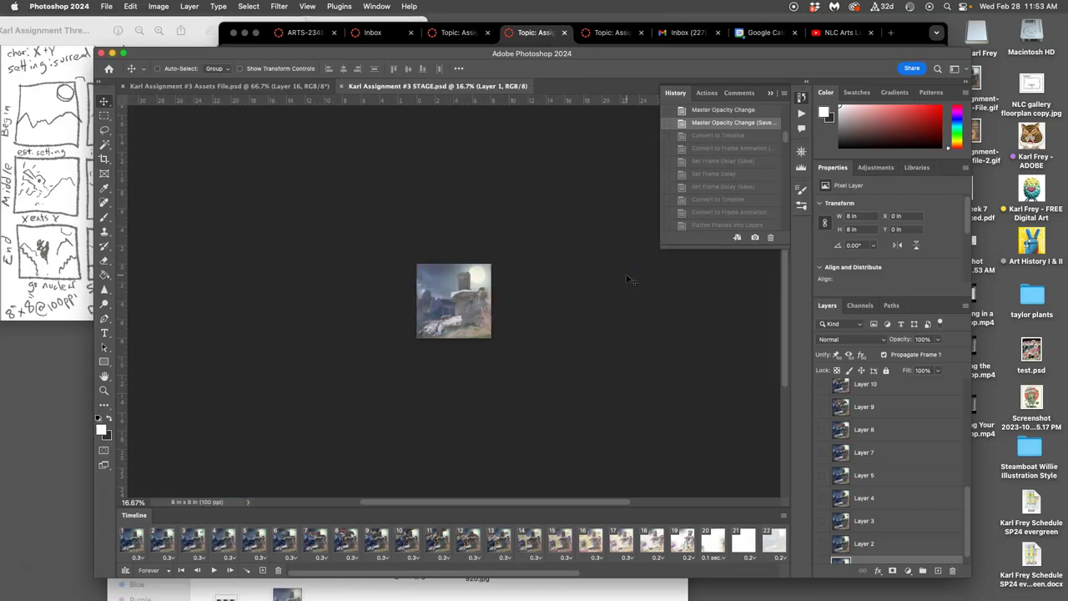
key(super+q)
click(760, 284)
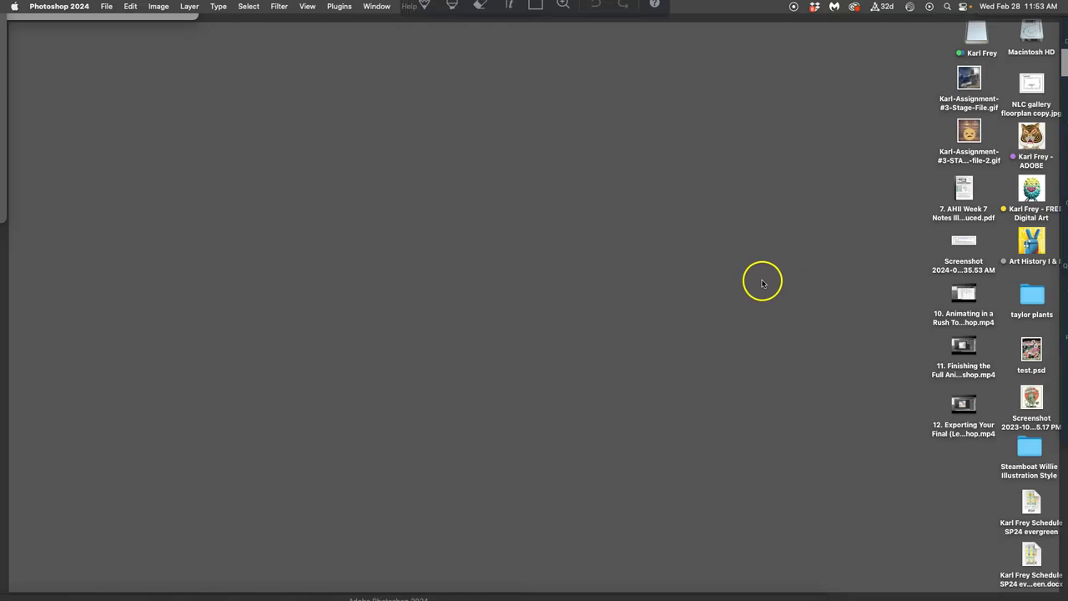
Step: Move the Stage-File GIF on the desktop to the Trash
click(969, 79)
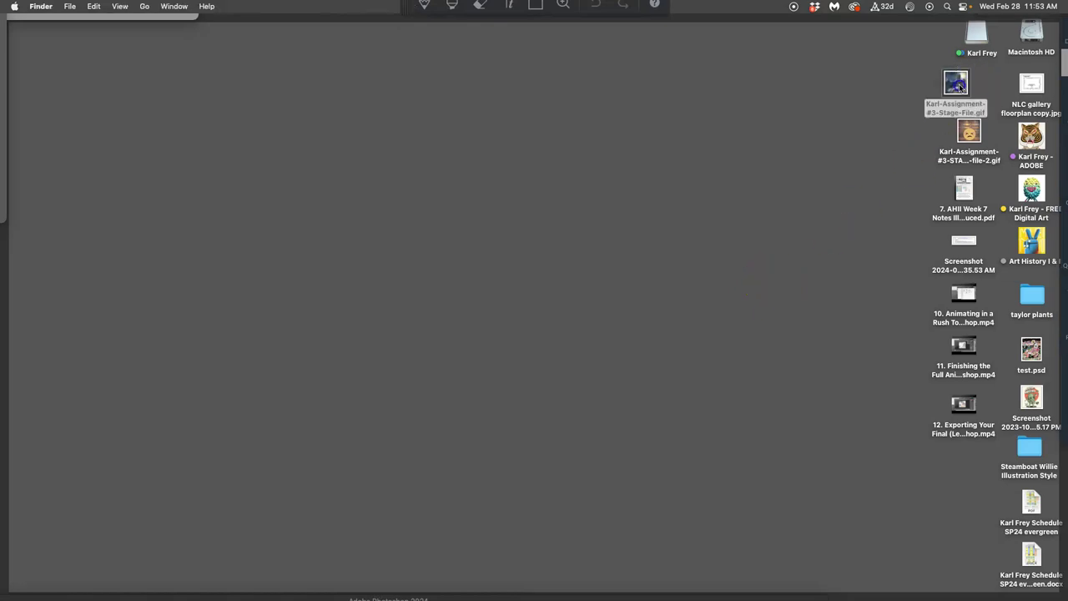
right_click(961, 85)
click(877, 123)
Step: Close the STAGE and Assets File documents and the Photoshop Home window
click(690, 172)
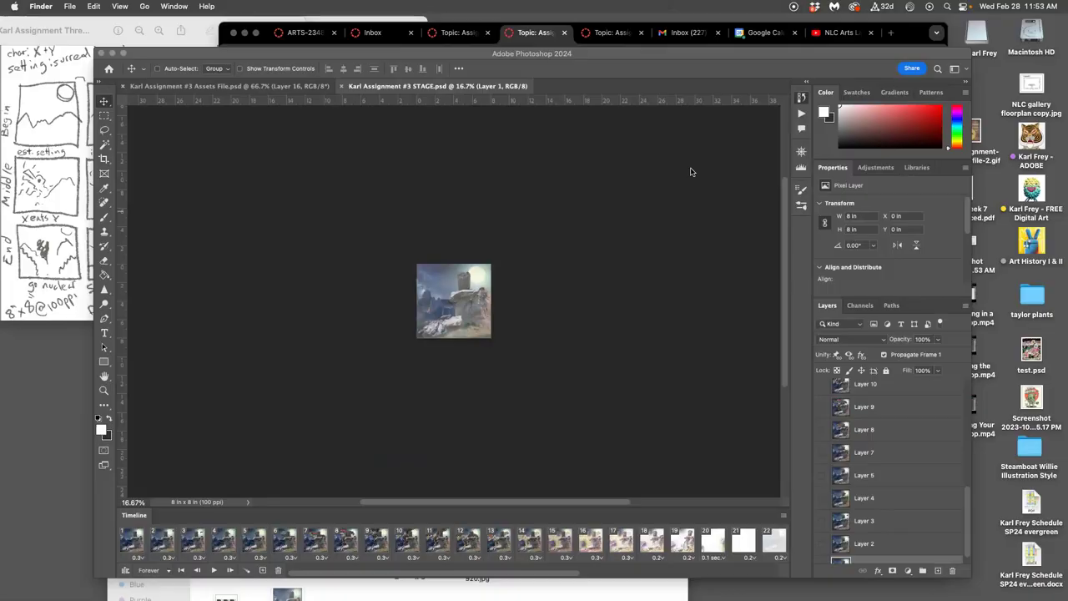
click(342, 88)
click(343, 87)
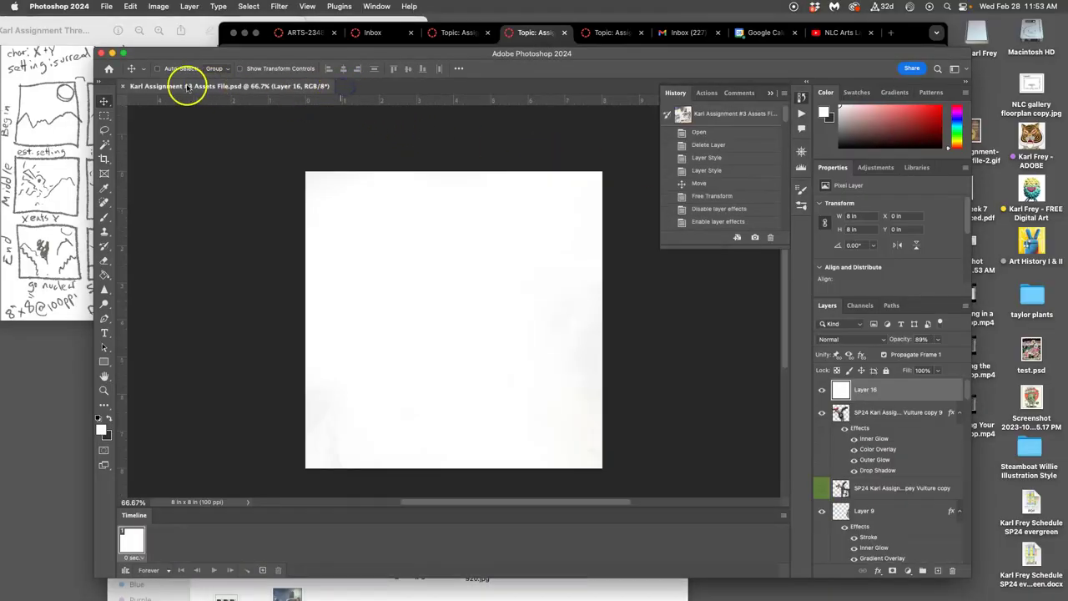
click(125, 87)
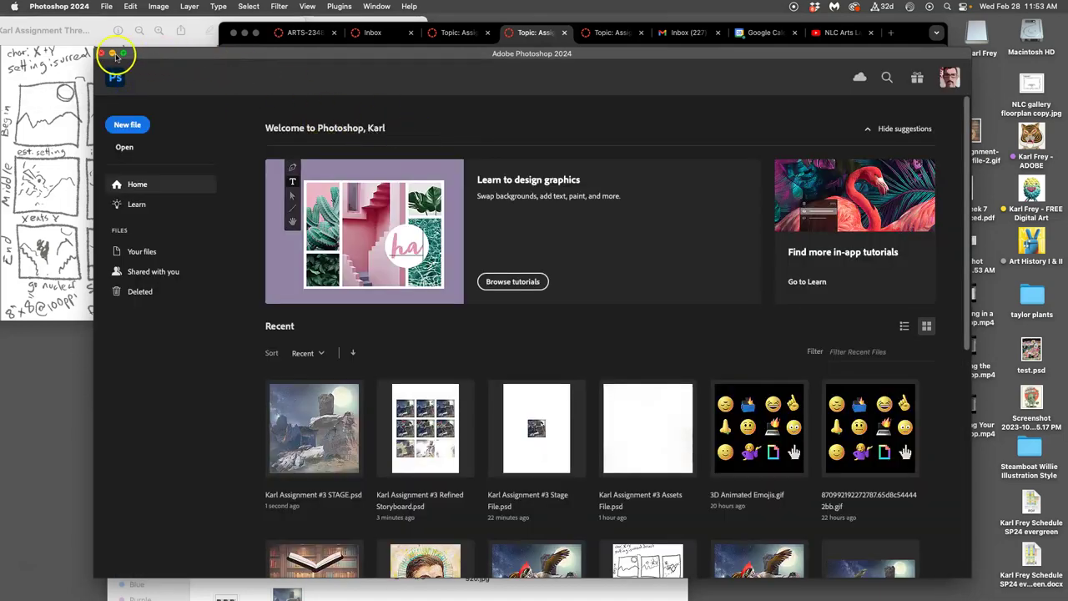
click(101, 53)
Step: Move the Refined Storyboard PSD into the folder's top row and tag it green
click(574, 409)
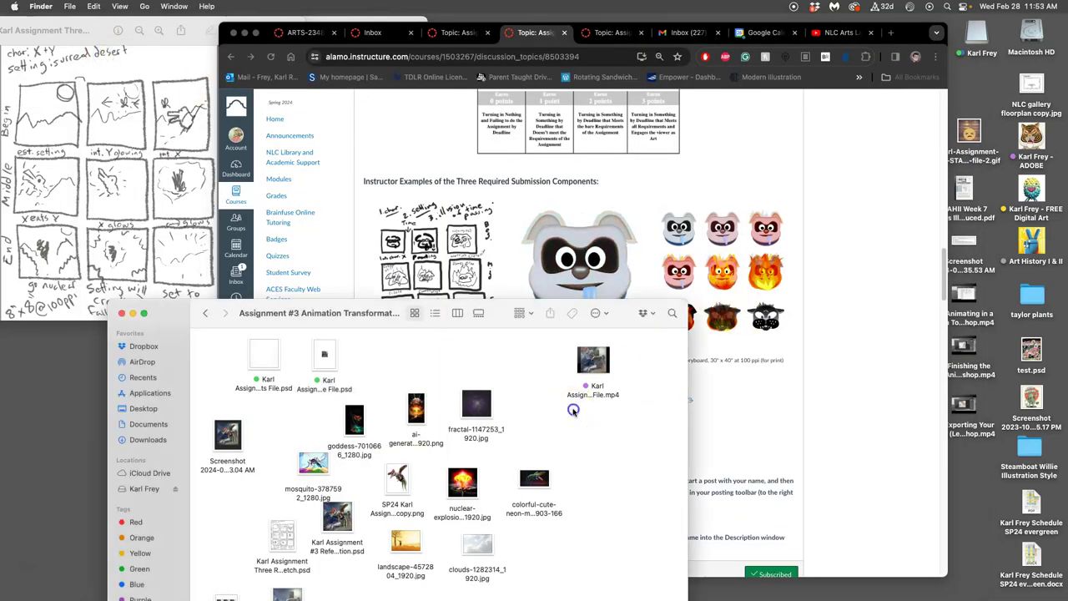
key(F11)
click(784, 406)
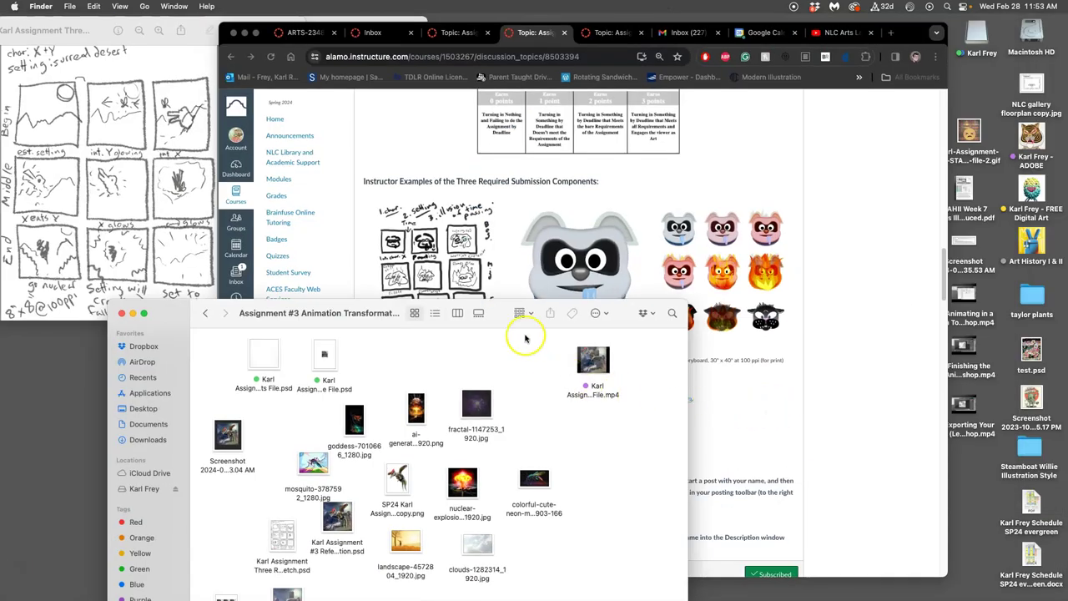
drag(488, 342, 576, 122)
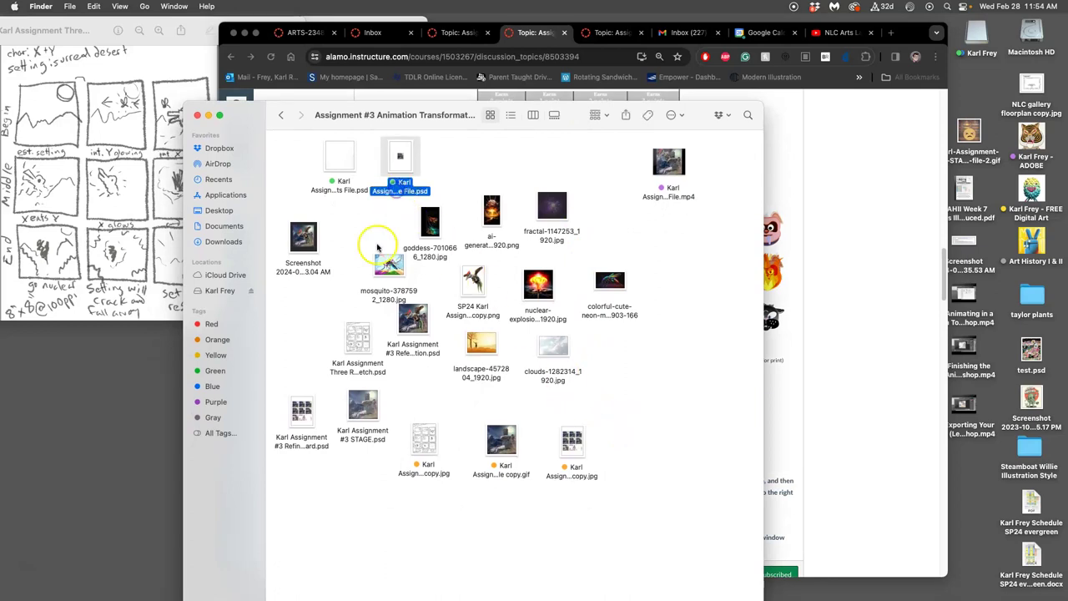
drag(300, 407, 466, 148)
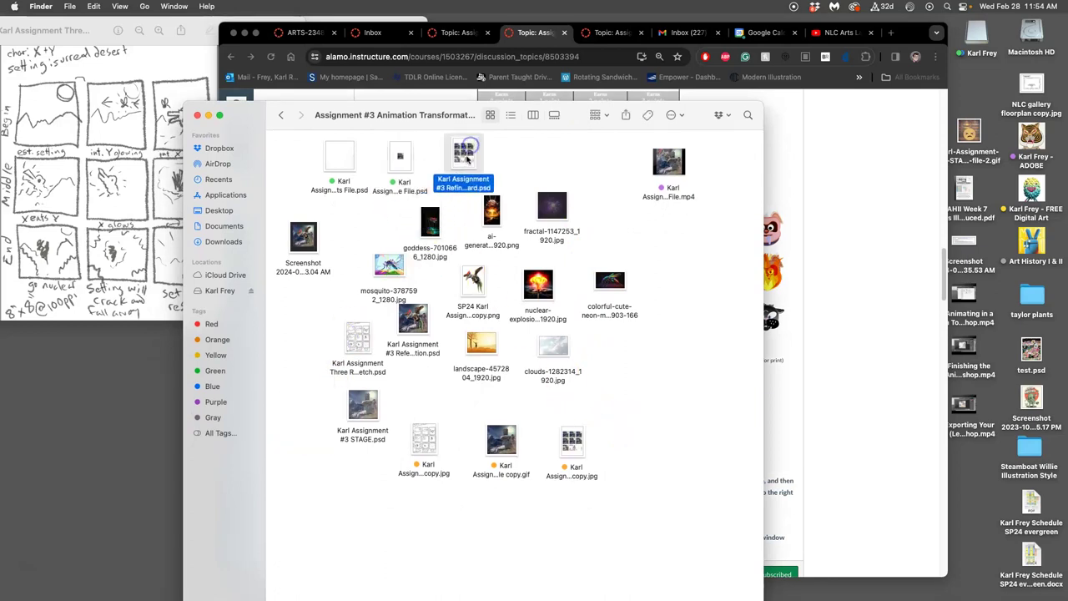
right_click(465, 150)
click(522, 323)
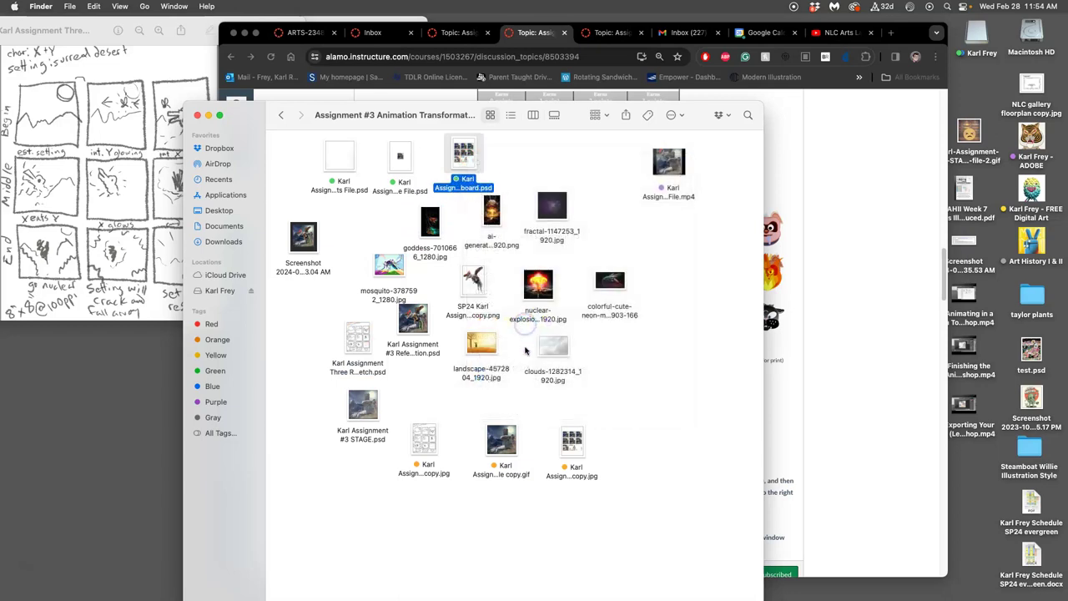
Step: Select the SP24 png, bottom-row JPGs and copy GIF, then return to the Canvas discussion
click(467, 288)
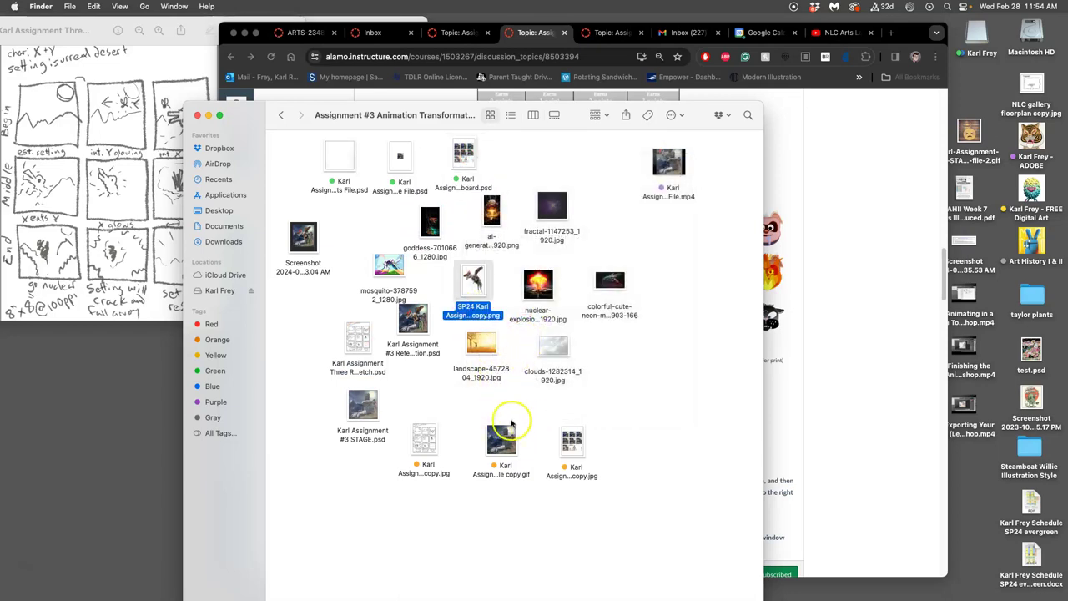
click(430, 438)
click(501, 440)
click(573, 441)
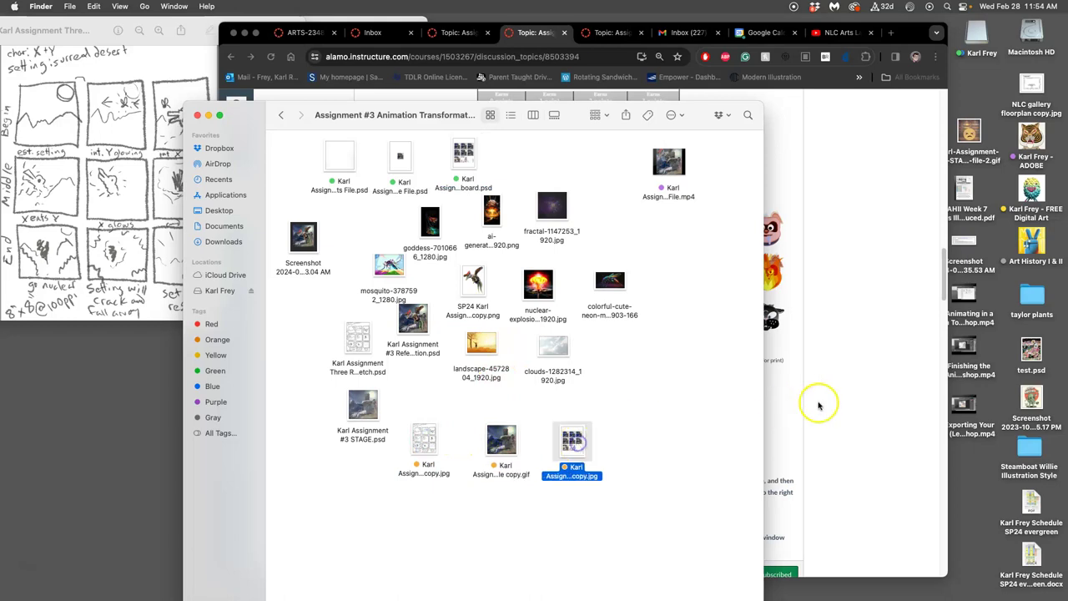
click(819, 403)
scroll(709, 406, down, 15)
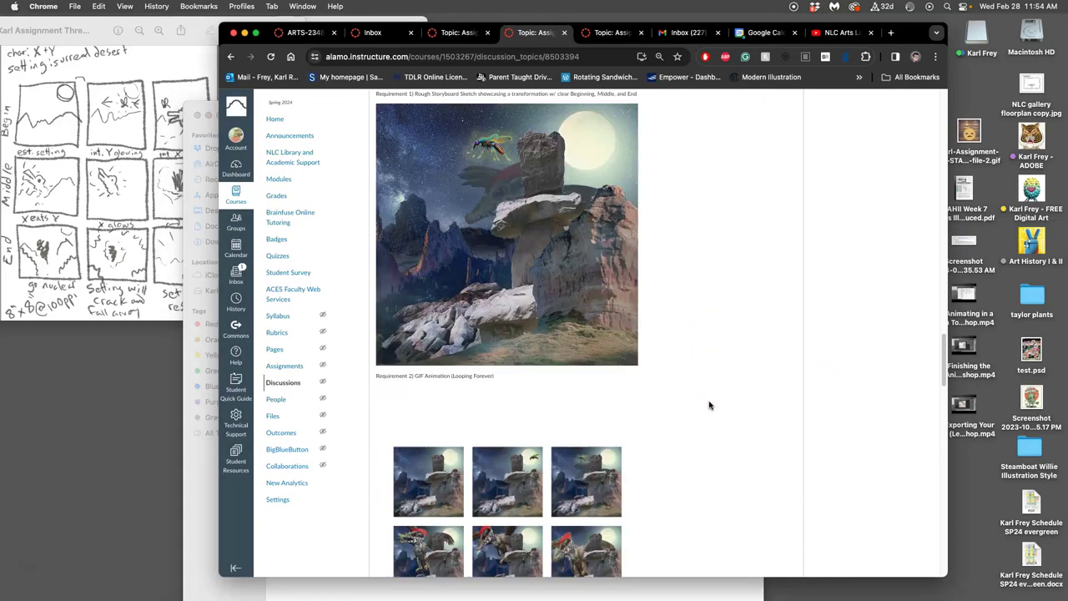
scroll(697, 400, down, 2)
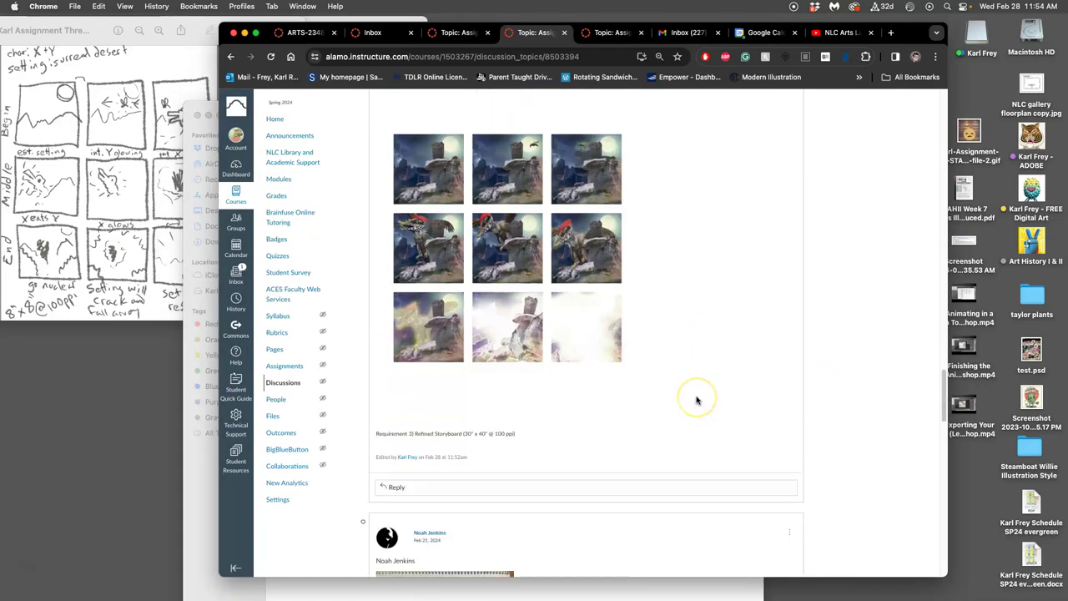
scroll(697, 400, up, 15)
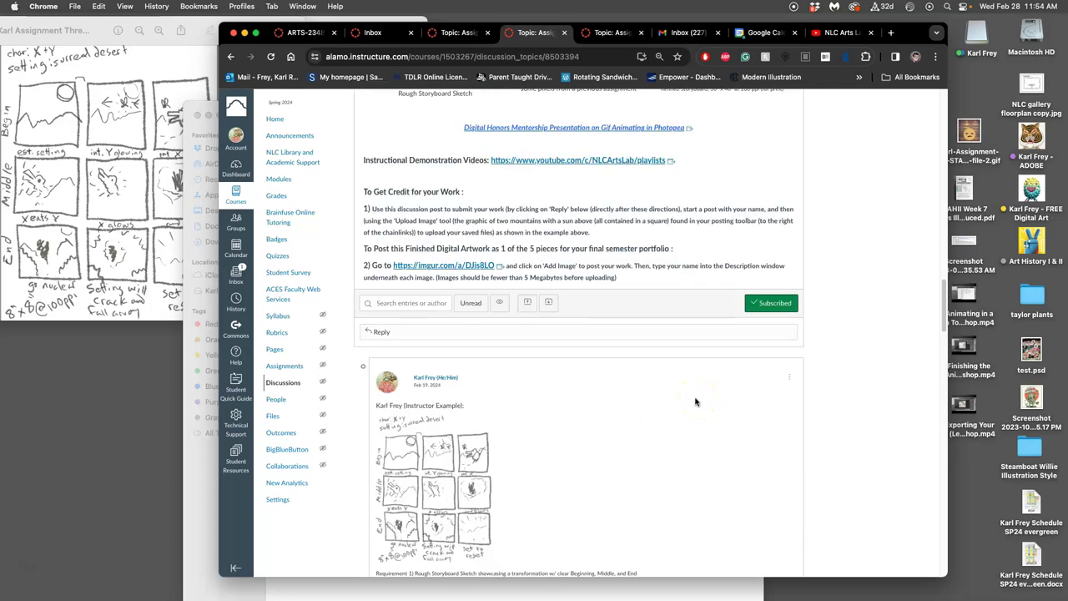
scroll(689, 395, up, 5)
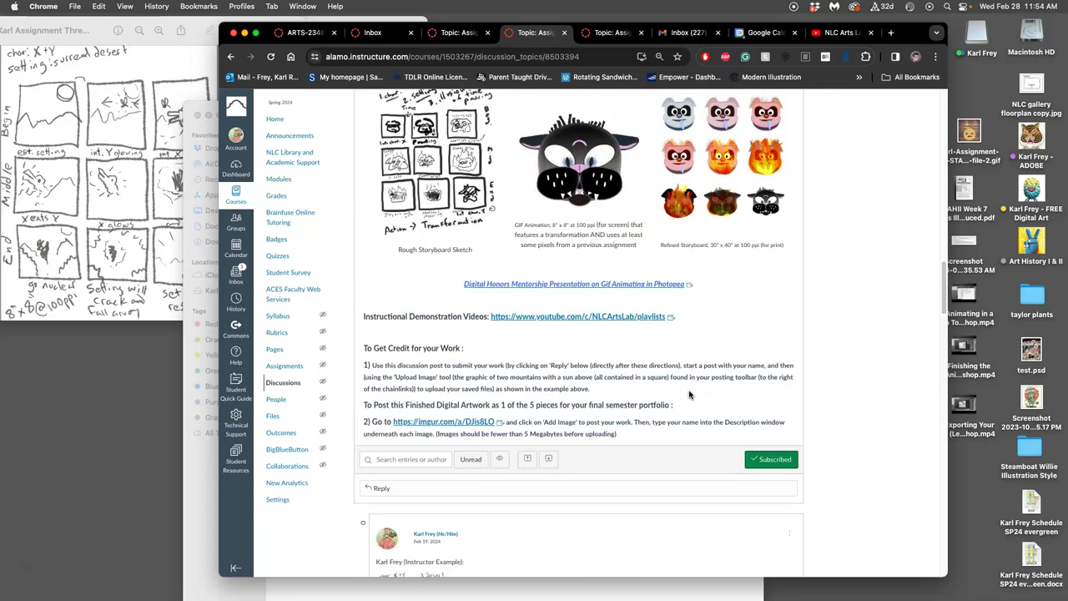
scroll(690, 395, down, 12)
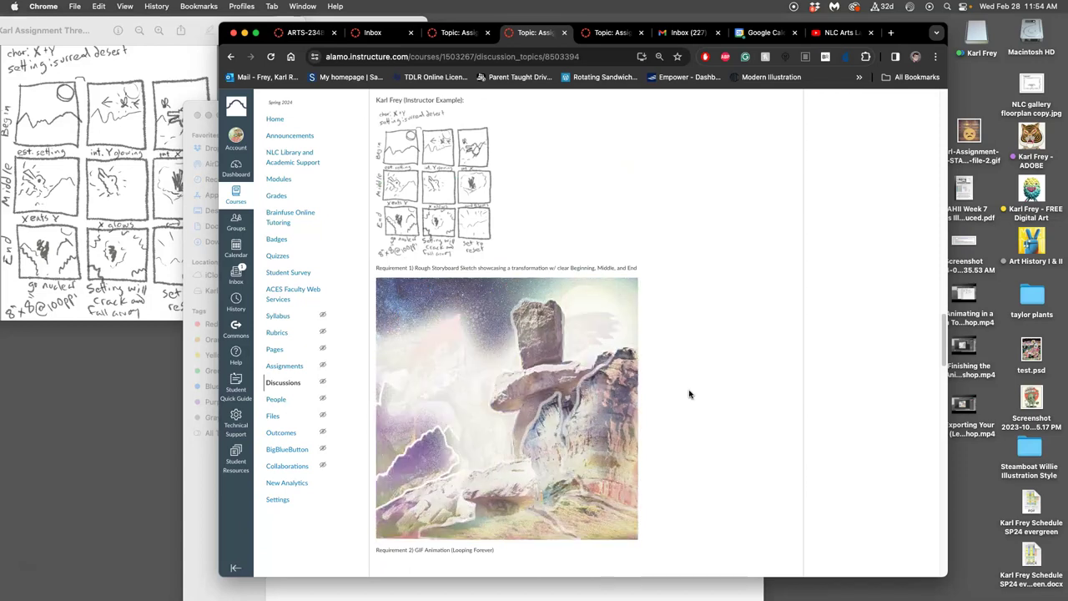
scroll(689, 394, down, 3)
scroll(689, 394, down, 2)
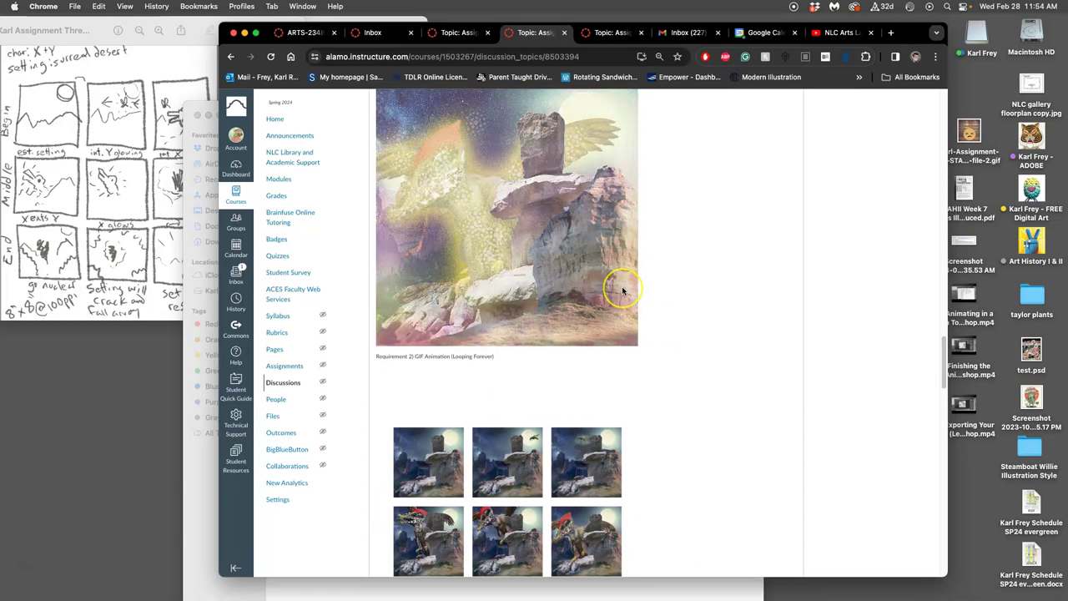
key(super+minus)
key(super+minus)
scroll(623, 291, up, 1)
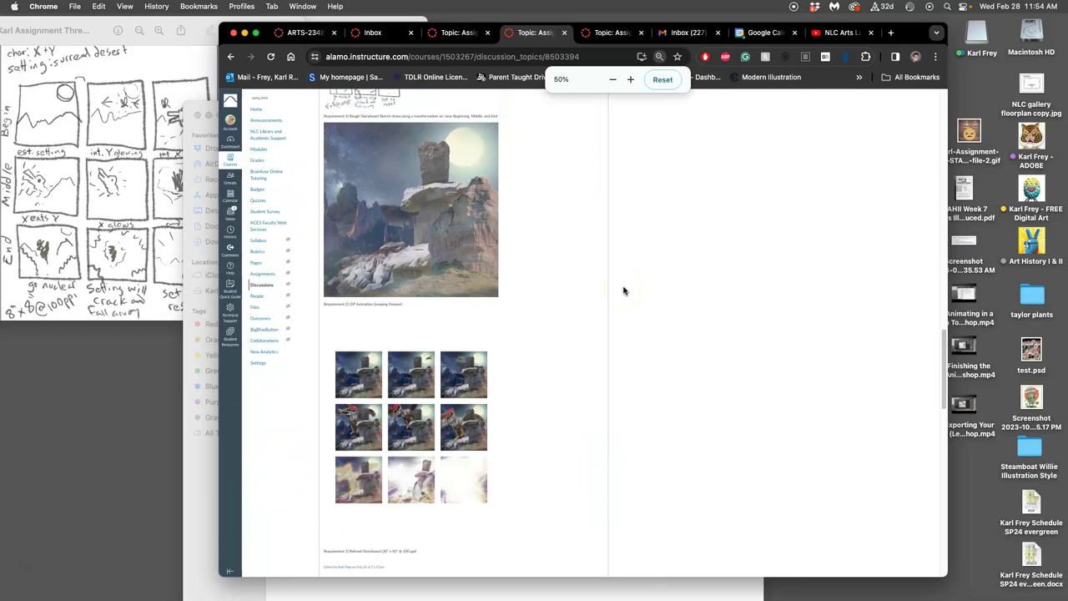